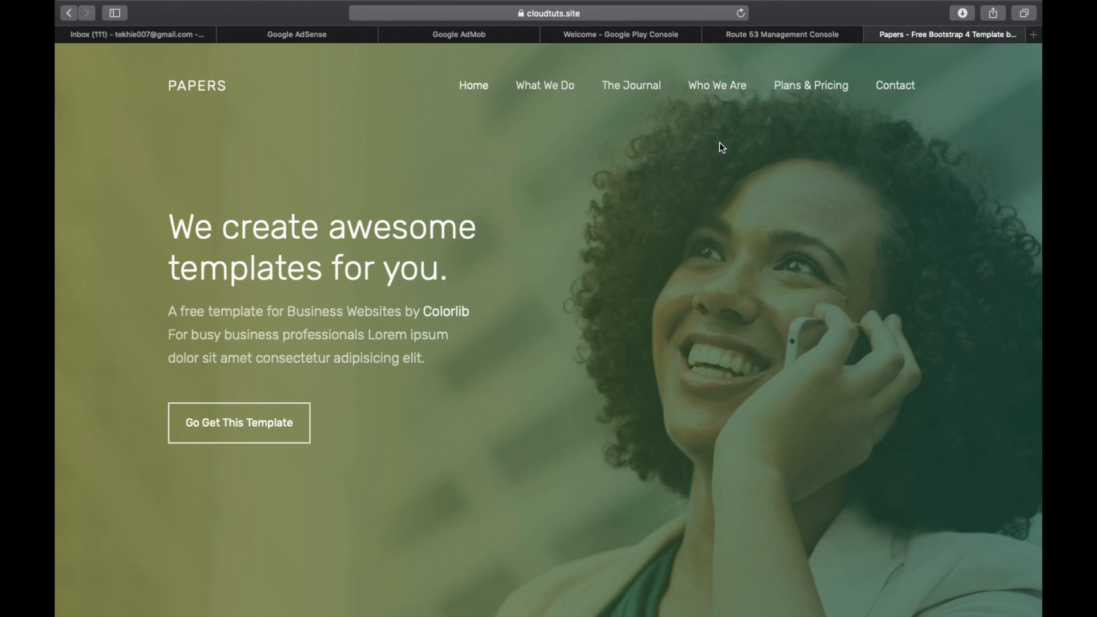
- Open the list of owned domains on name.com and select cloudtuts.site
mouse_move(734, 5)
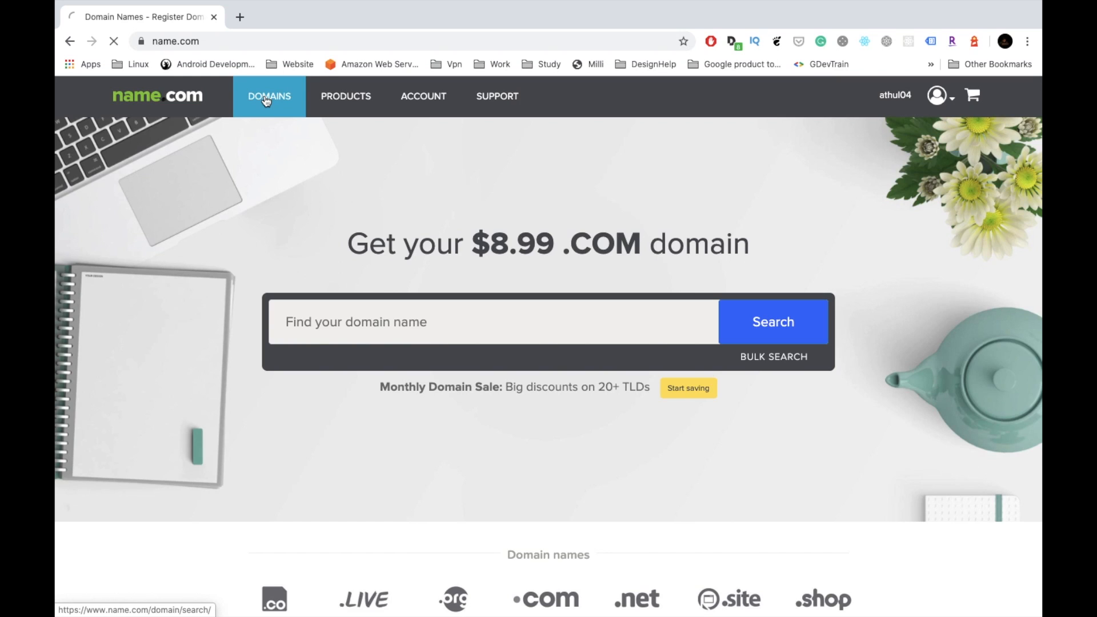
left_click(267, 100)
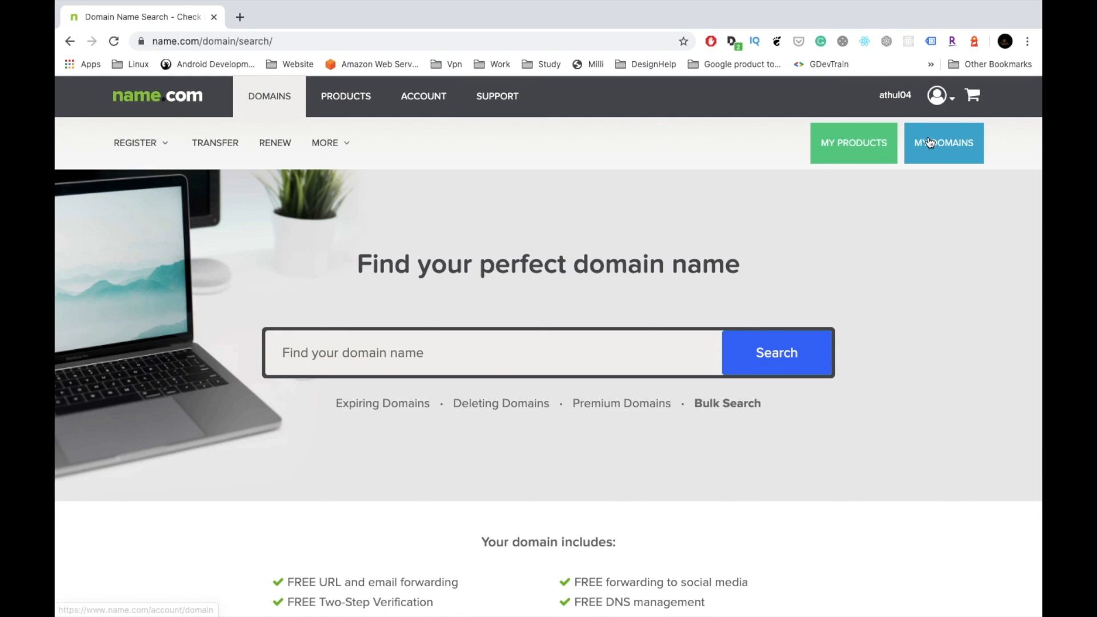
left_click(930, 142)
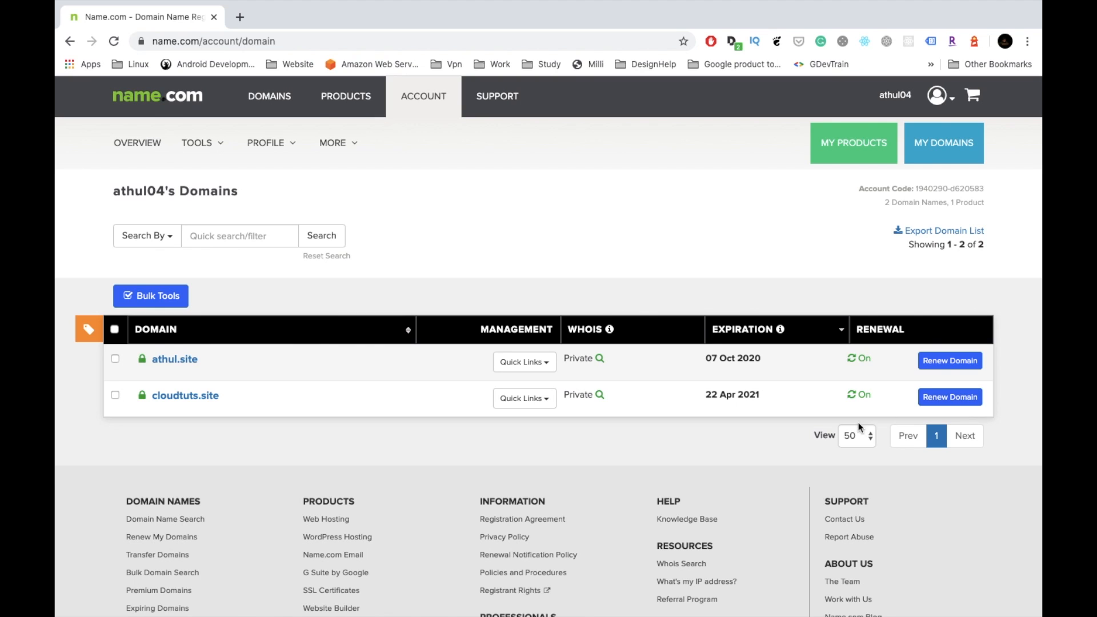
left_click(115, 395)
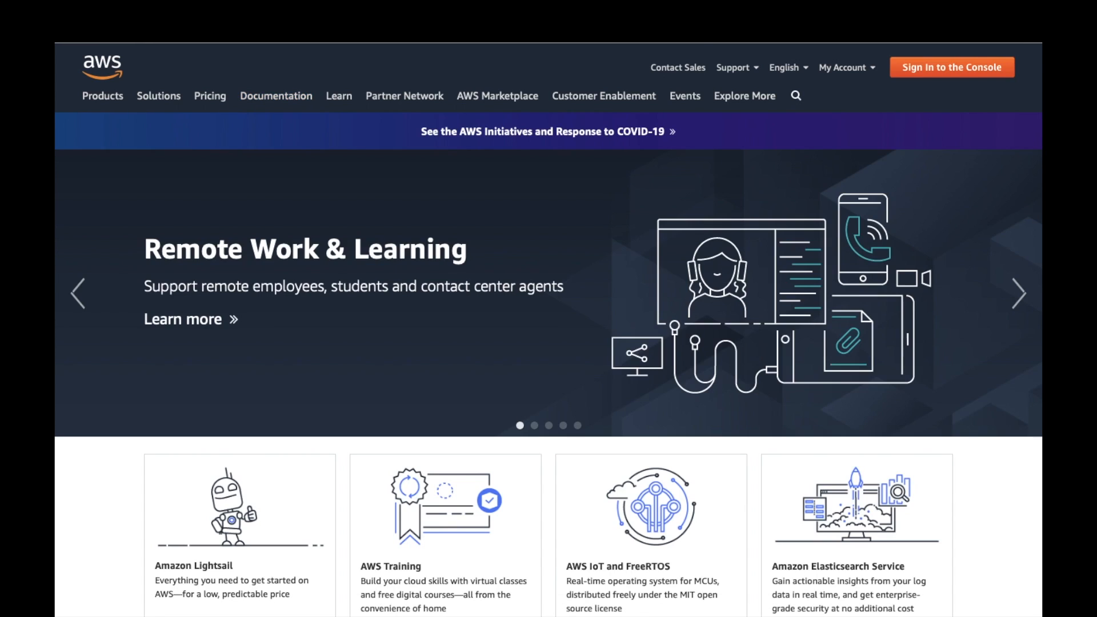
- Switch to the AWS Management Console and open the hosted zones list in Route 53
left_click(843, 68)
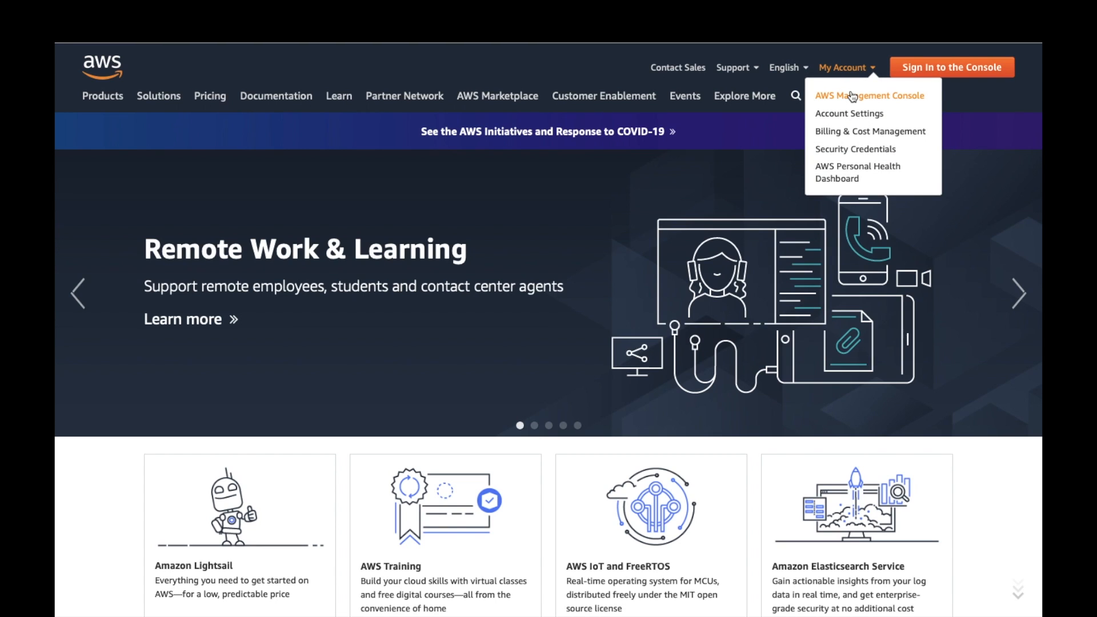
left_click(852, 95)
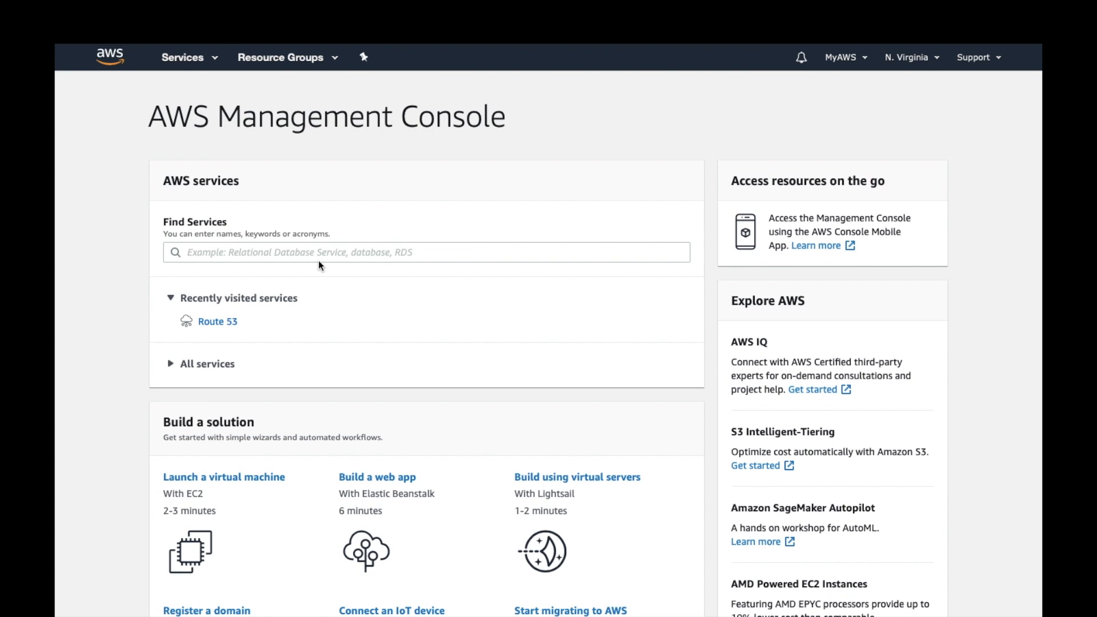
left_click(219, 322)
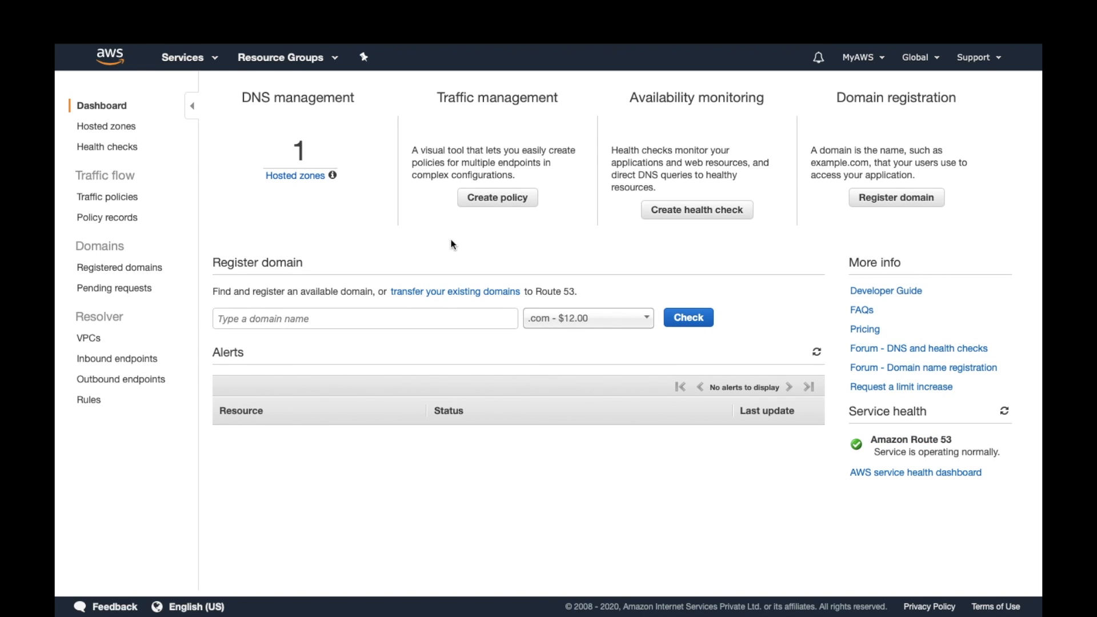
left_click(302, 176)
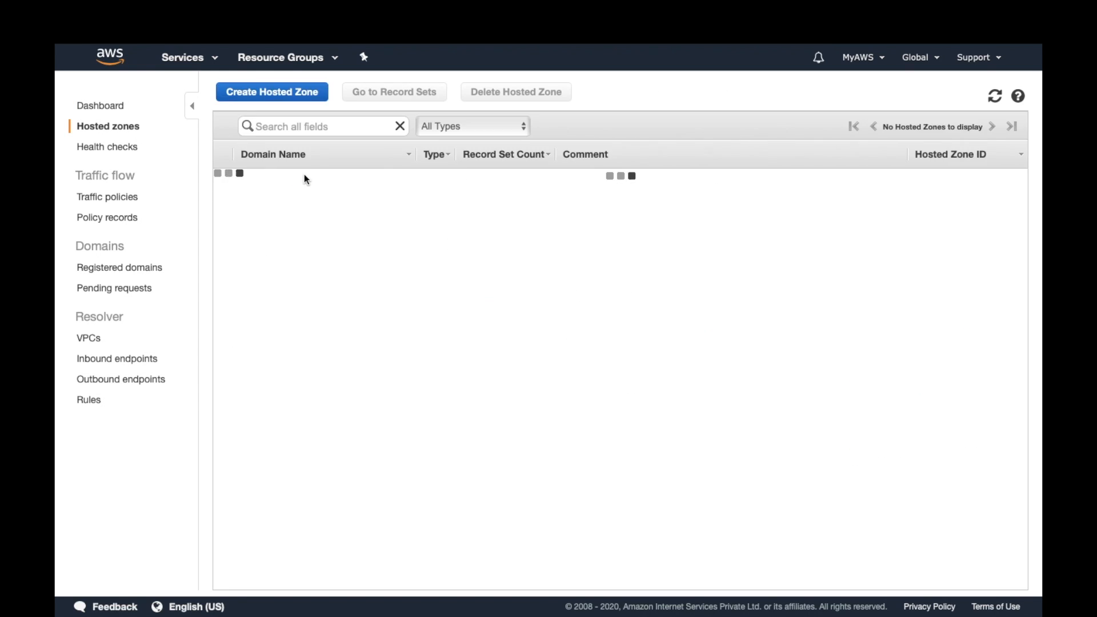
- Create a public hosted zone for the domain cloudtuts.site with the comment "For tuts"
left_click(266, 96)
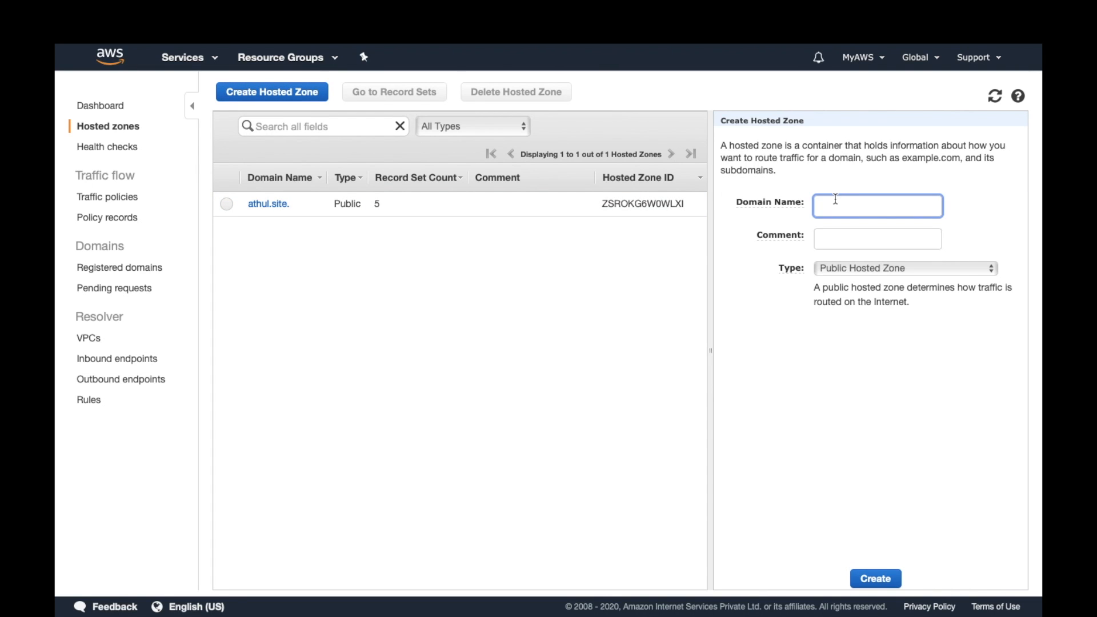
type("cloudtuts.site")
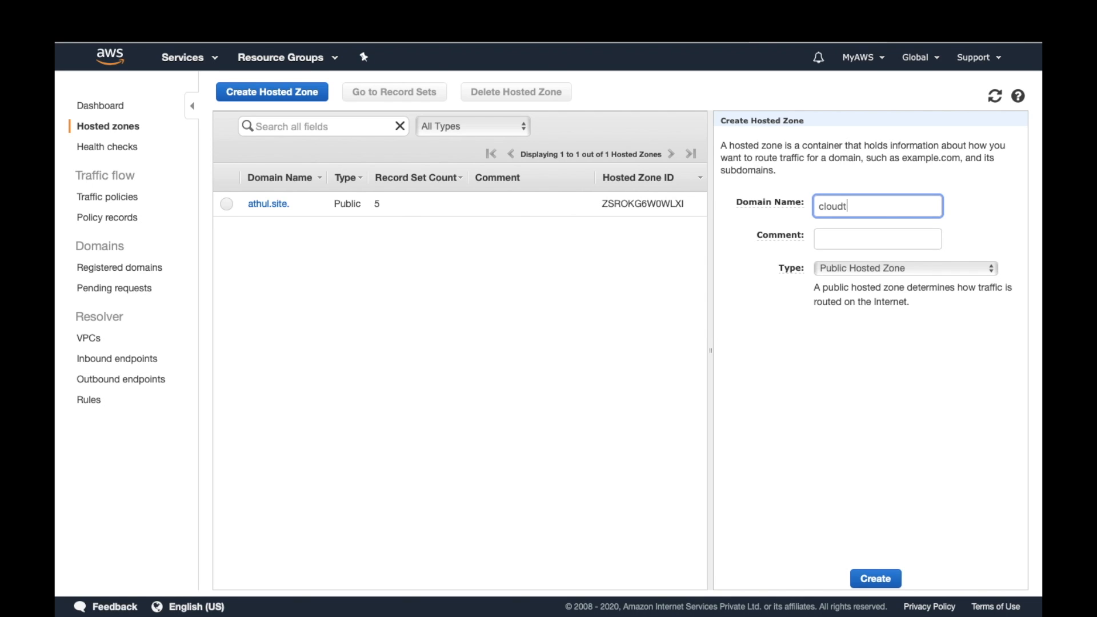
left_click(872, 243)
type("F")
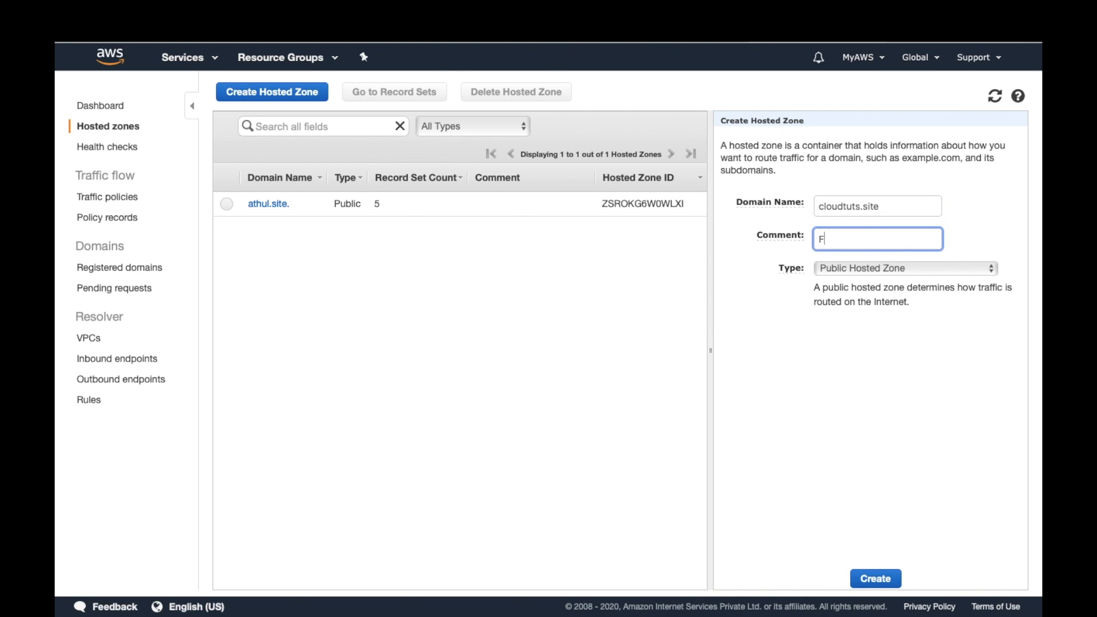
type("or tuts")
left_click(874, 577)
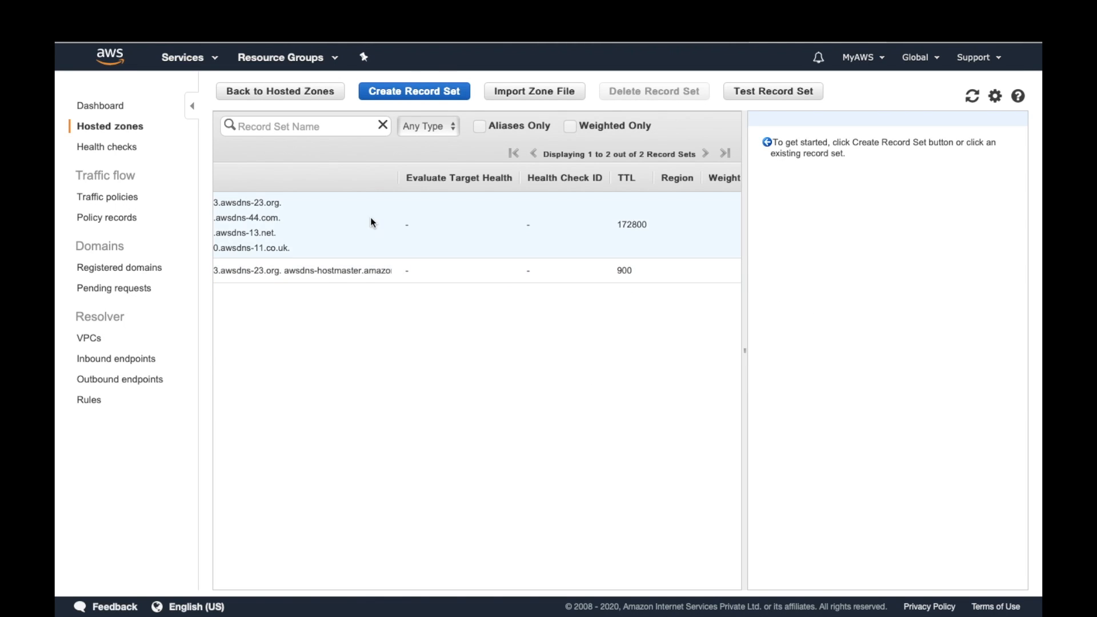
- Open the NS record set of cloudtuts.site and select its first name server value, ns-1213.awsdns-23.org, for copying
left_click(379, 231)
left_click(901, 240)
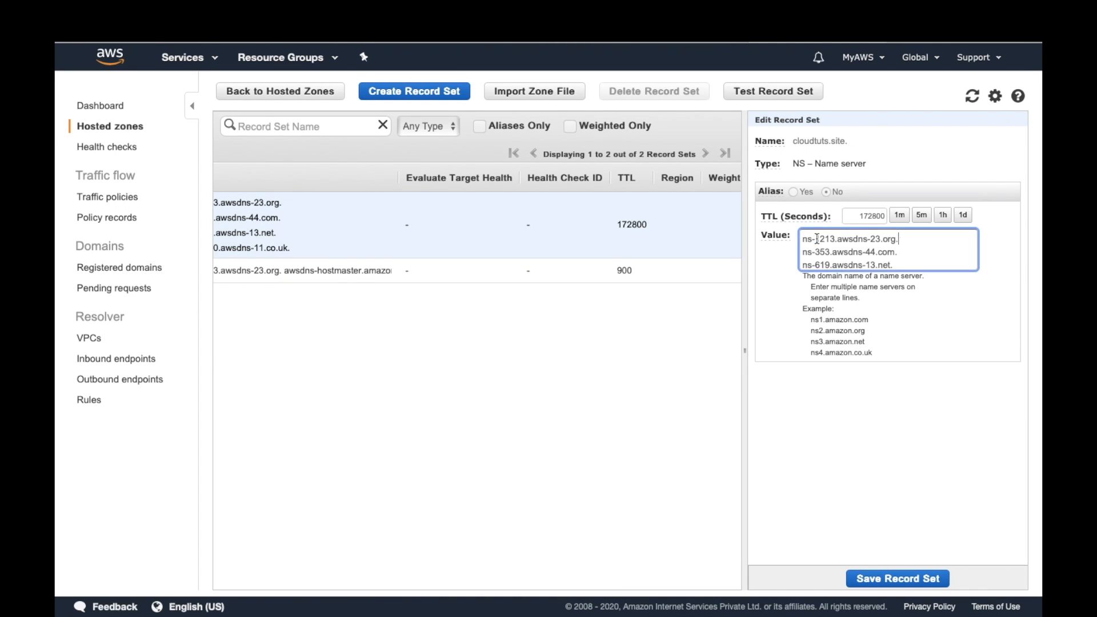
triple_click(817, 239)
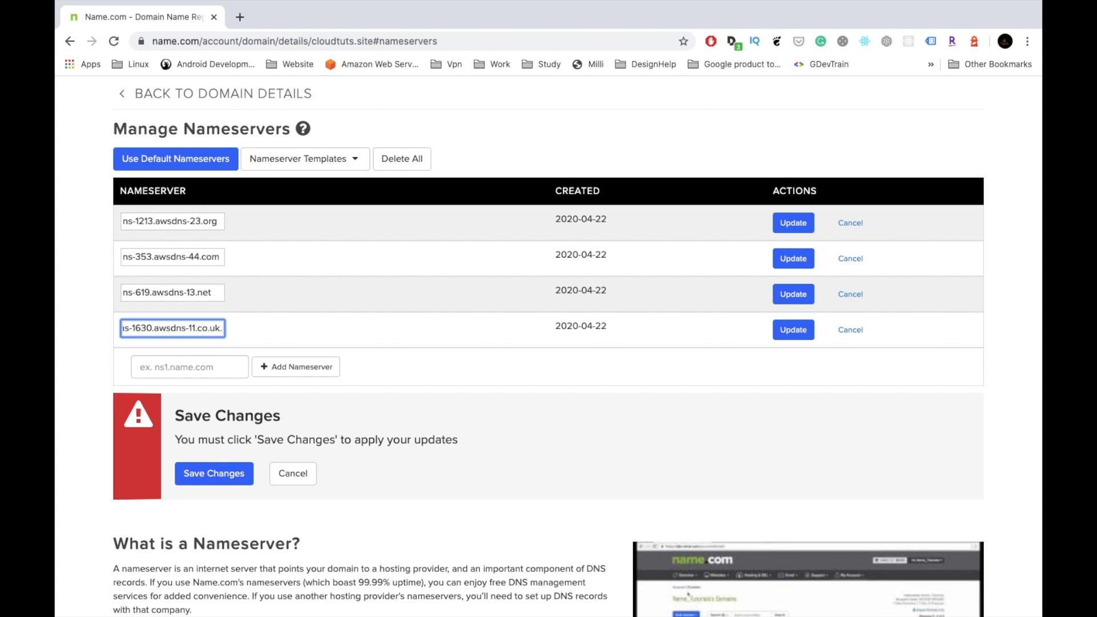
- On name.com, remove the trailing dot from the fourth nameserver, ns-1630.awsdns-11.co.uk, update all four AWS nameserver entries and save the changes
key("BackSpace")
left_click(218, 466)
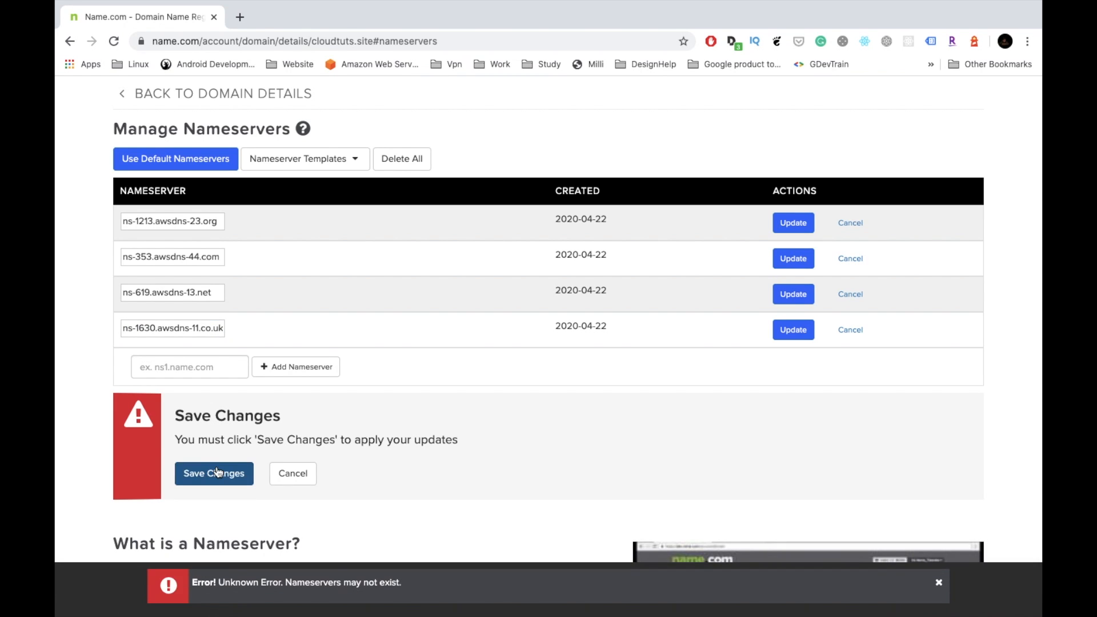
left_click(804, 228)
left_click(801, 260)
left_click(794, 297)
left_click(791, 330)
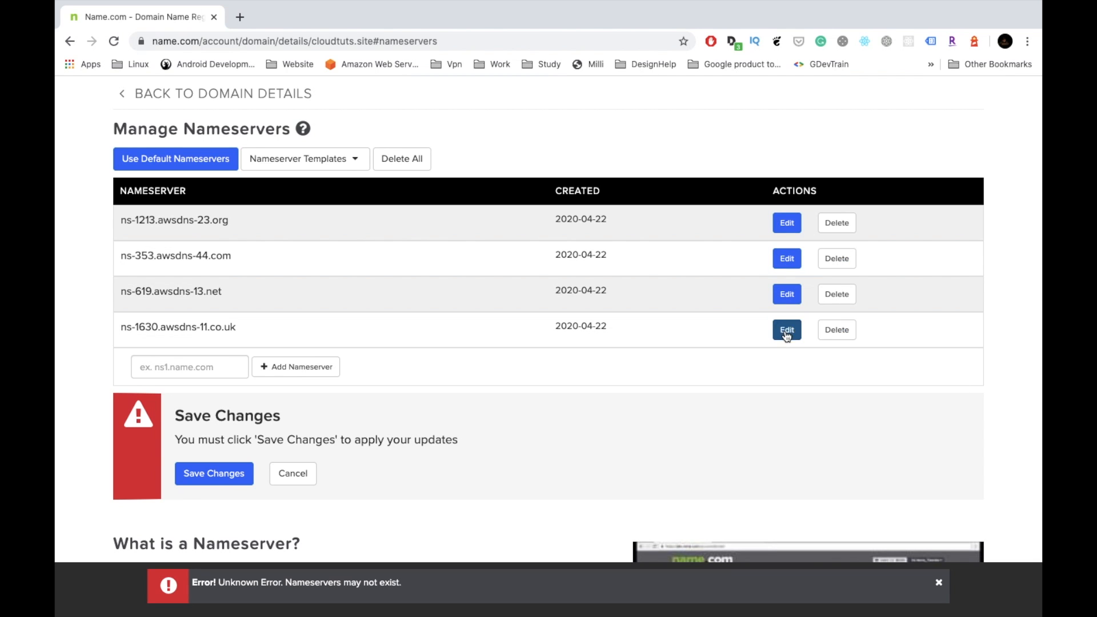
left_click(203, 474)
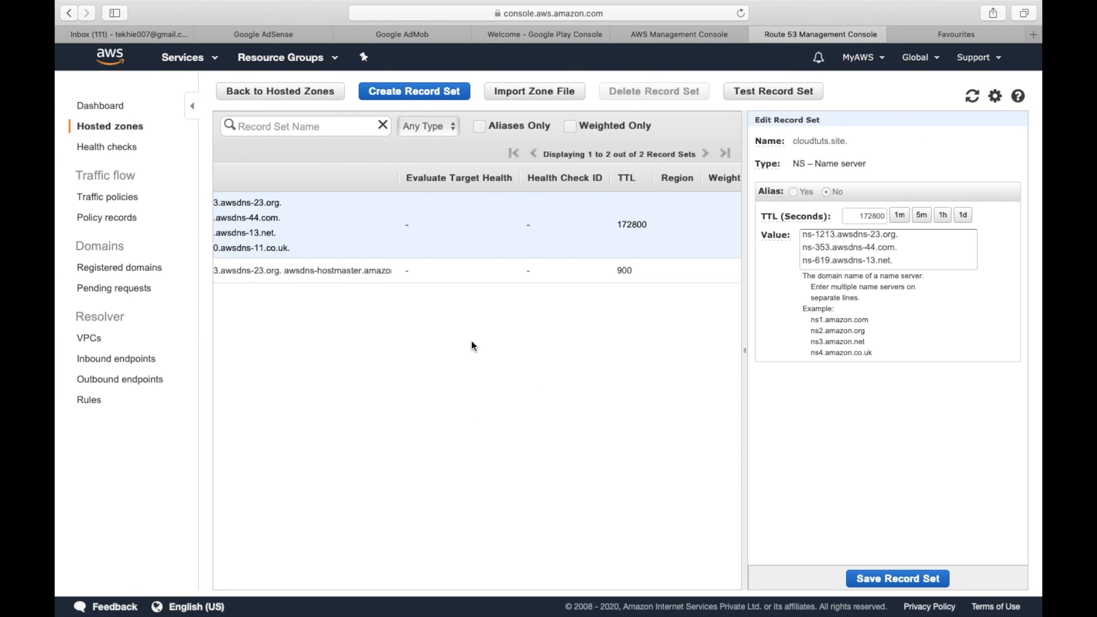
- Return to the AWS console, search the services for "s3" and open S3
left_click(423, 277)
left_click(359, 211)
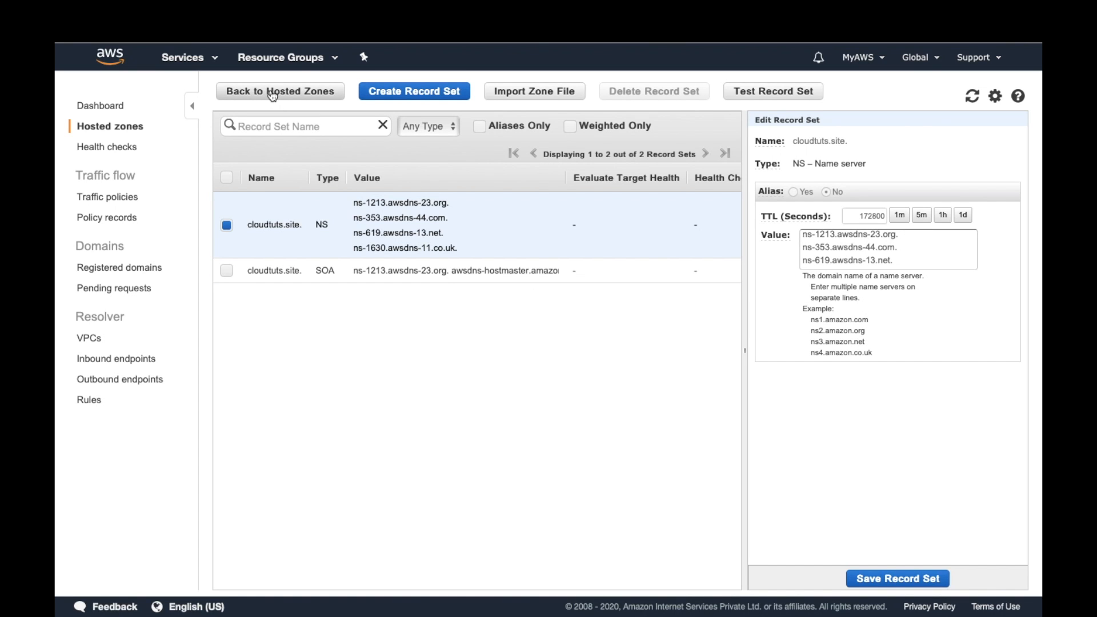
left_click(216, 60)
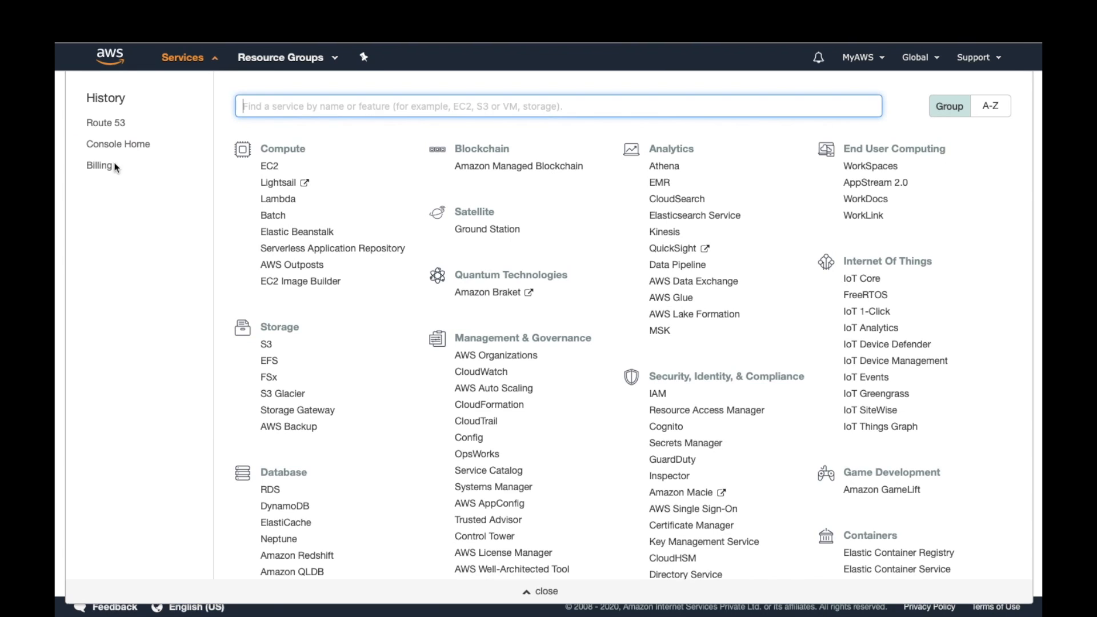
type("s3")
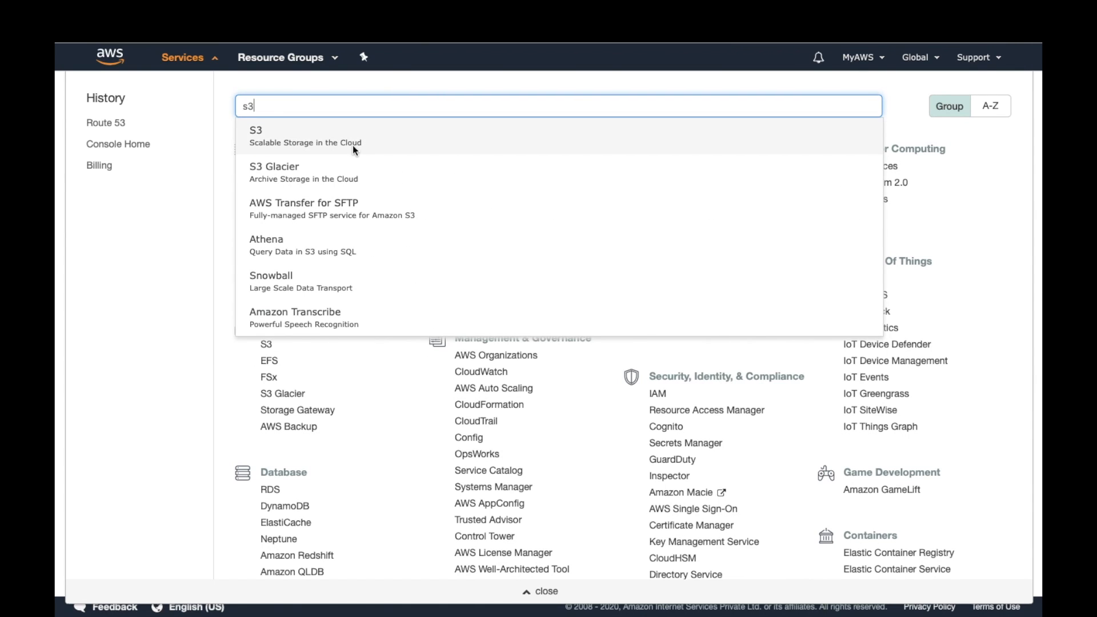
left_click(352, 147)
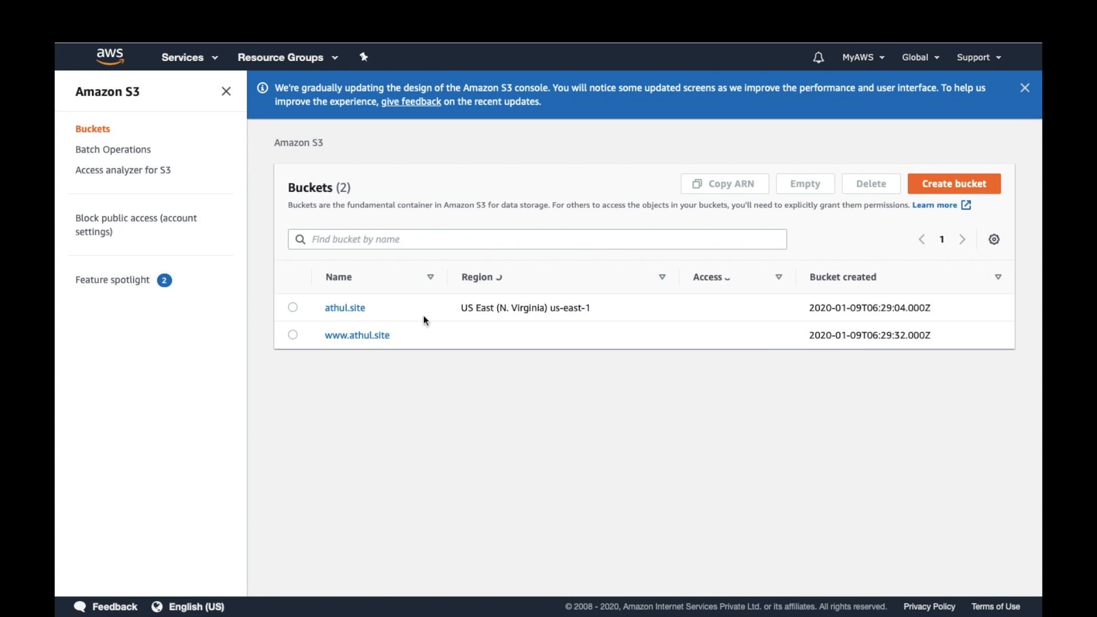
- Start a new S3 bucket and enter "cloud tuts.site" as its name
left_click(960, 186)
left_click(252, 283)
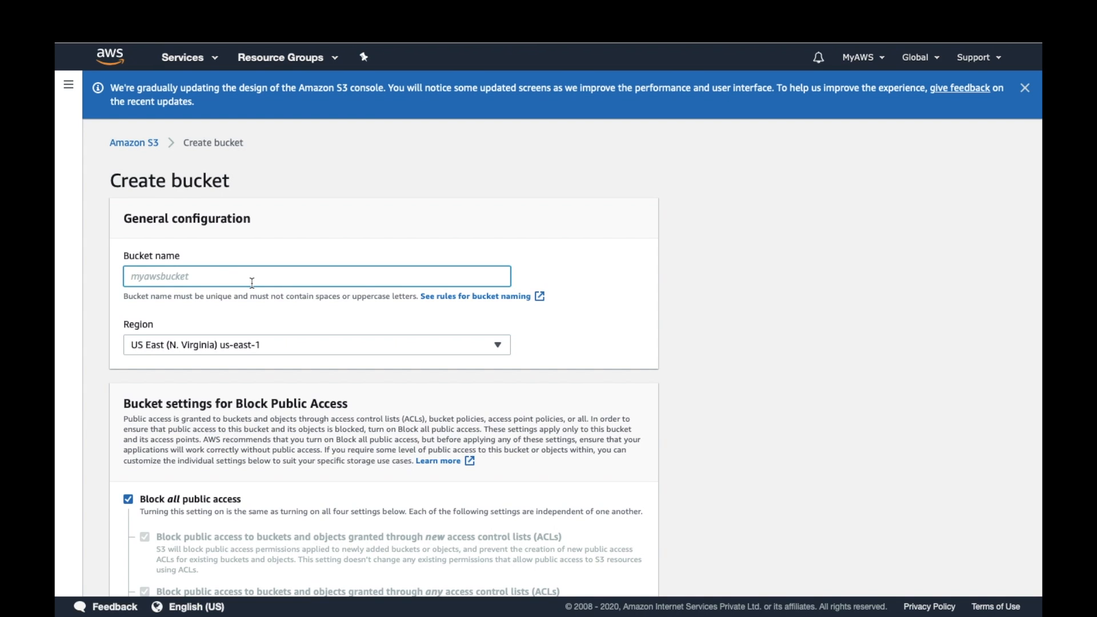
type("aws")
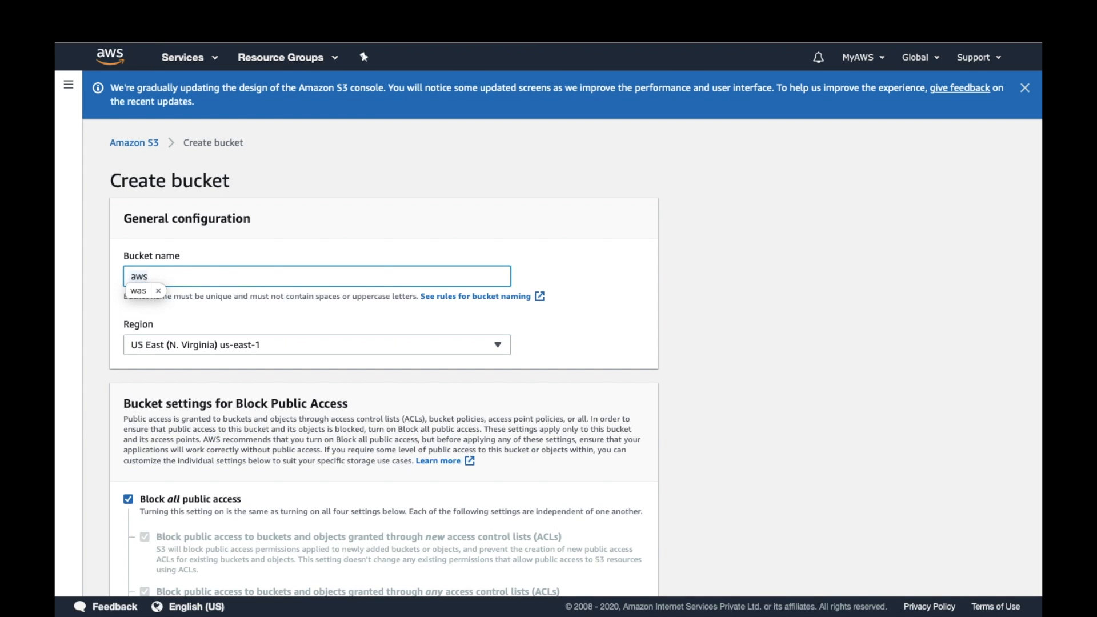
key("BackSpace")
key("BackSpace")
key("BackSpace")
type("clou")
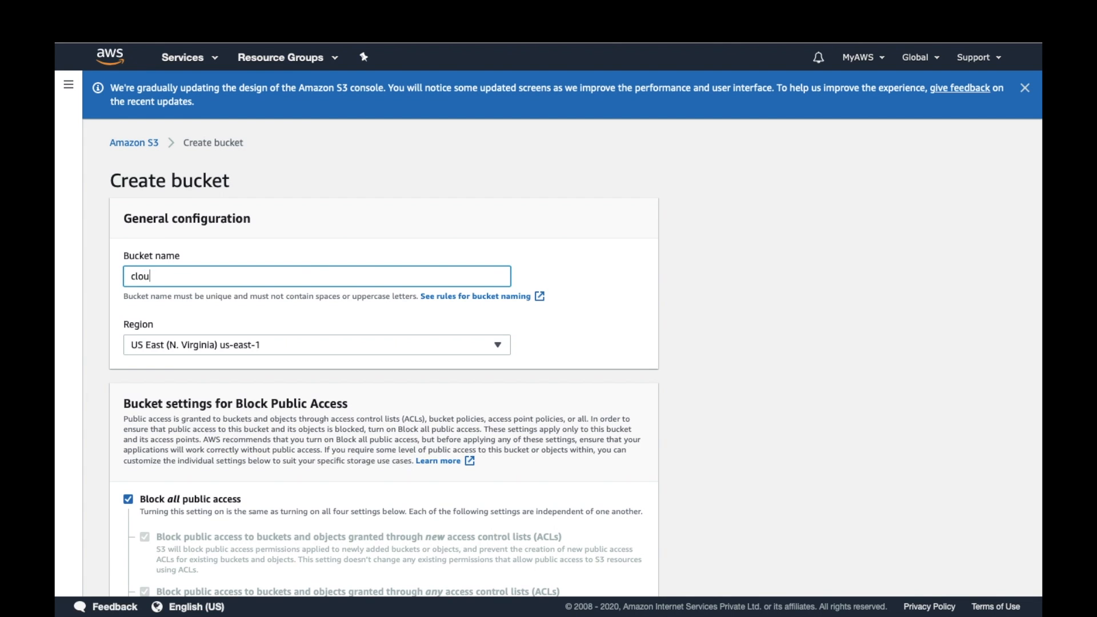
type("dtuts")
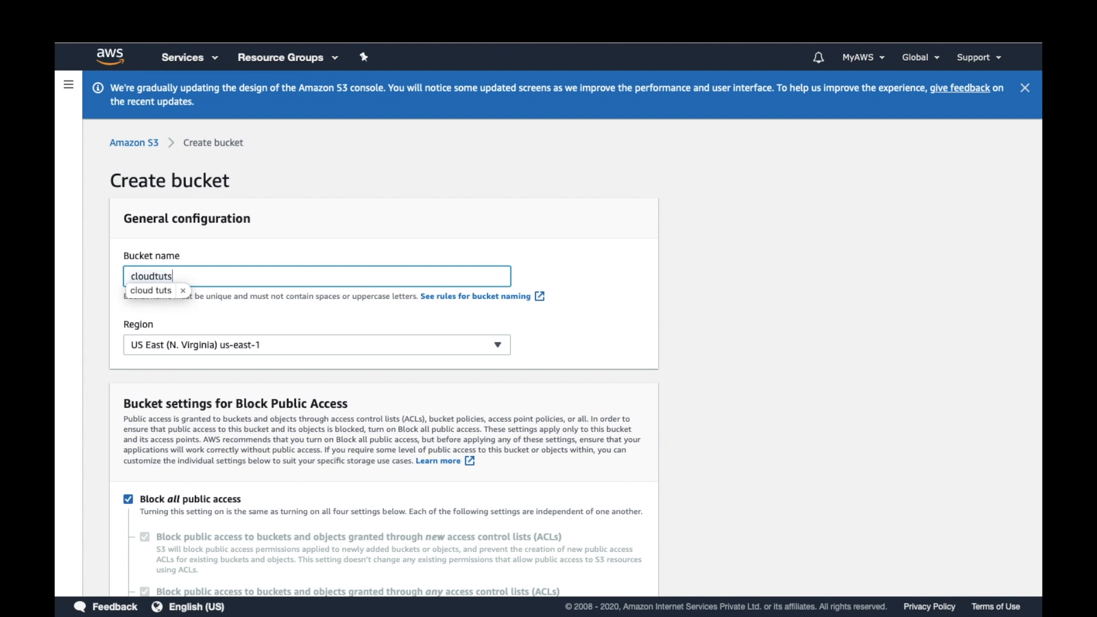
key("Down")
key("Return")
type(".site")
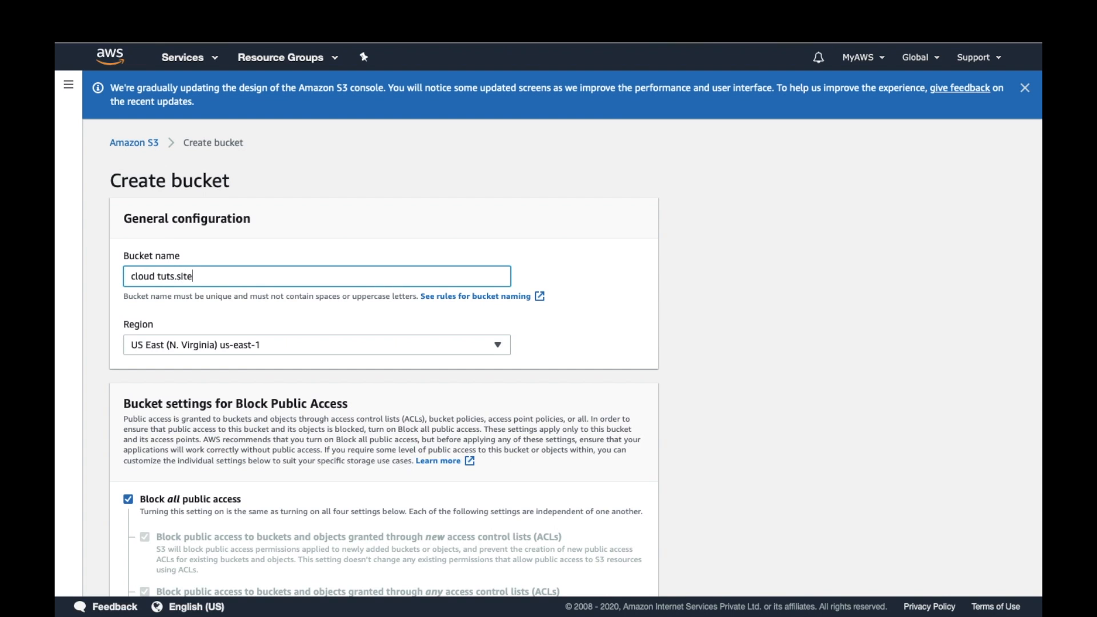
- Turn off Block all public access, acknowledge that the bucket and its objects might become public, and try to create the bucket
scroll(380, 339, "down", 3)
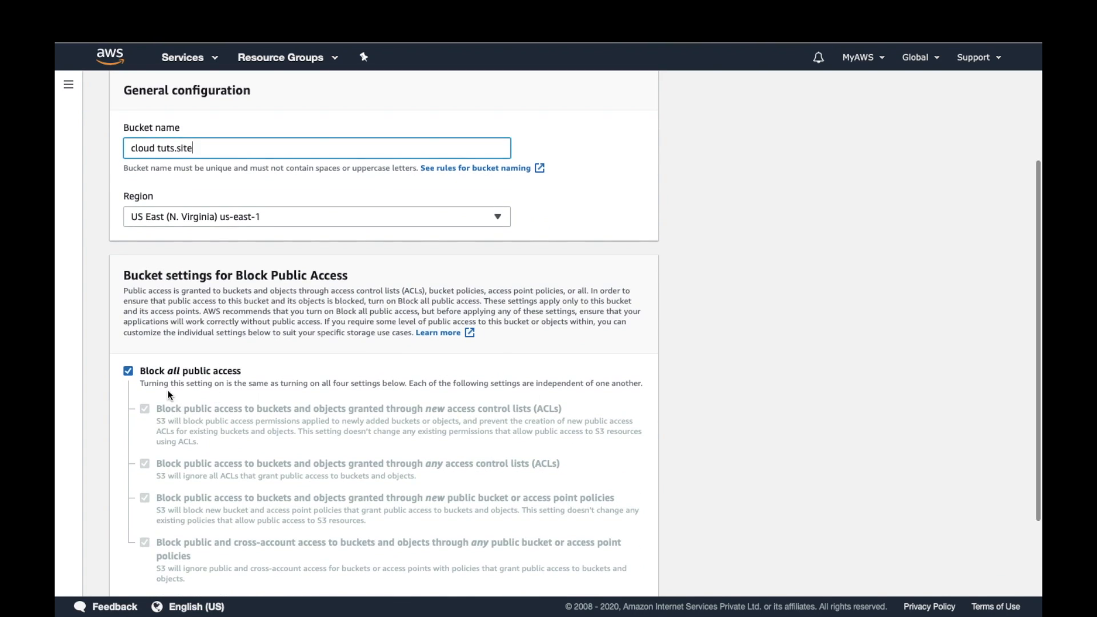
scroll(167, 389, "down", 2)
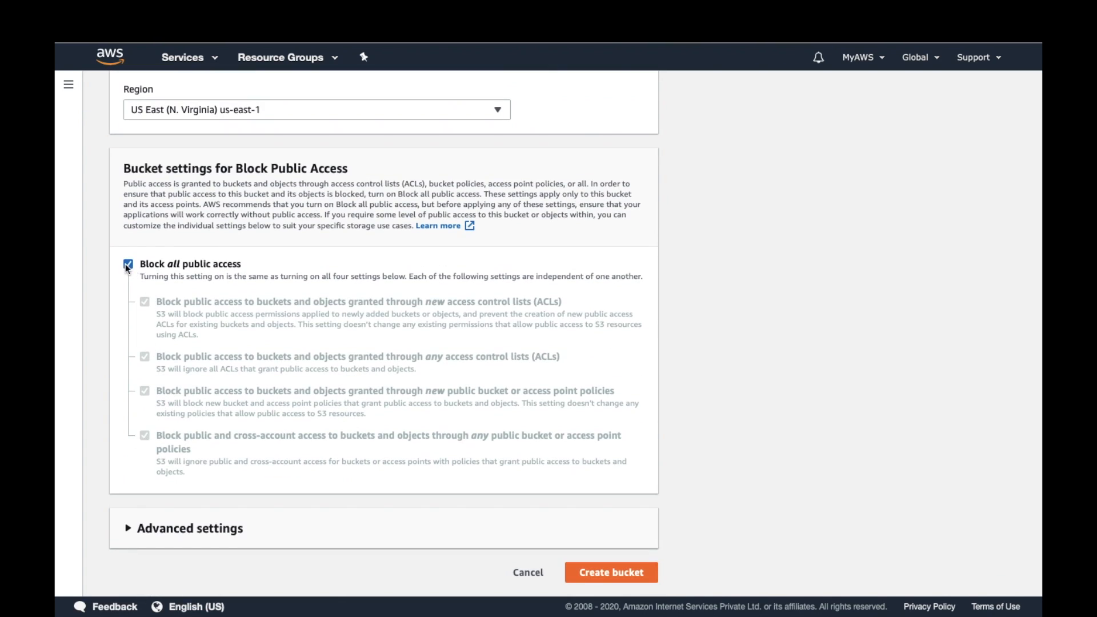
left_click(127, 264)
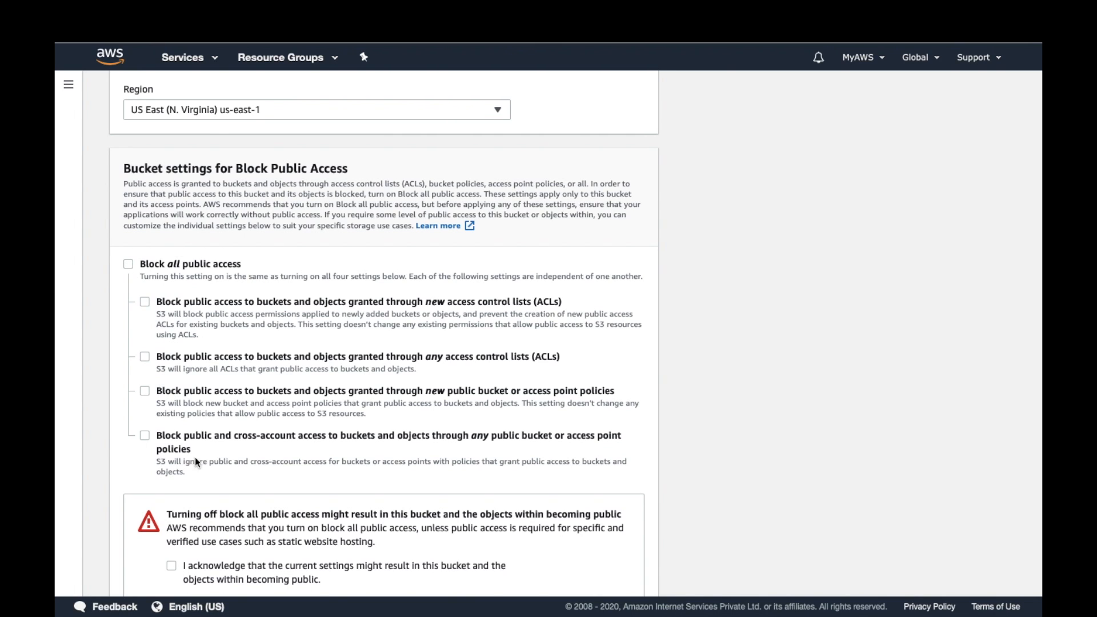
scroll(355, 429, "down", 2)
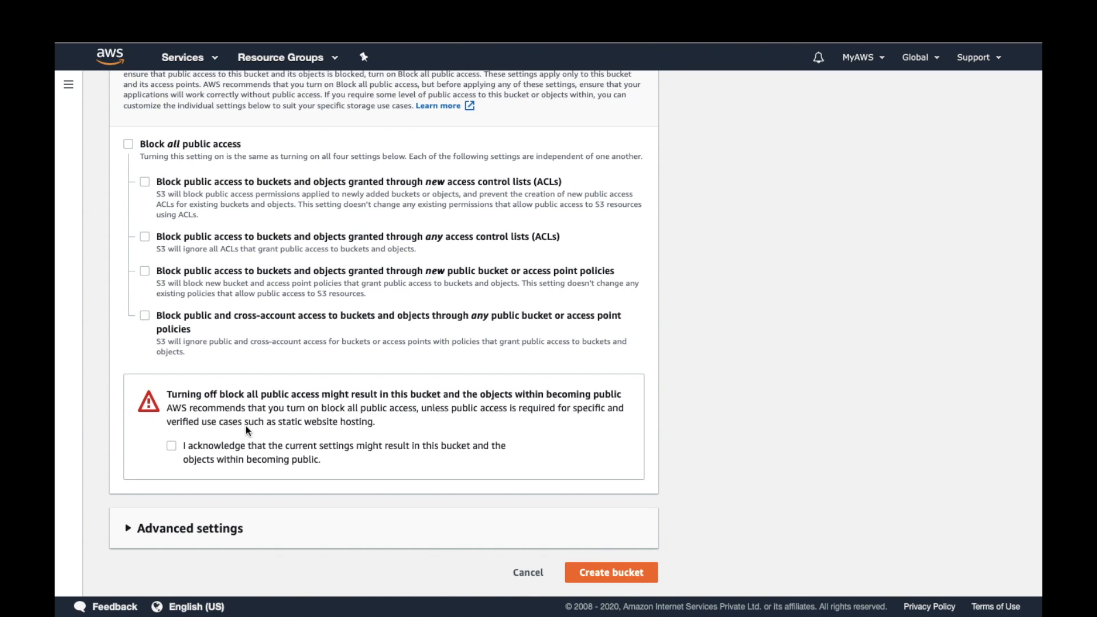
left_click_drag(279, 423, 374, 423)
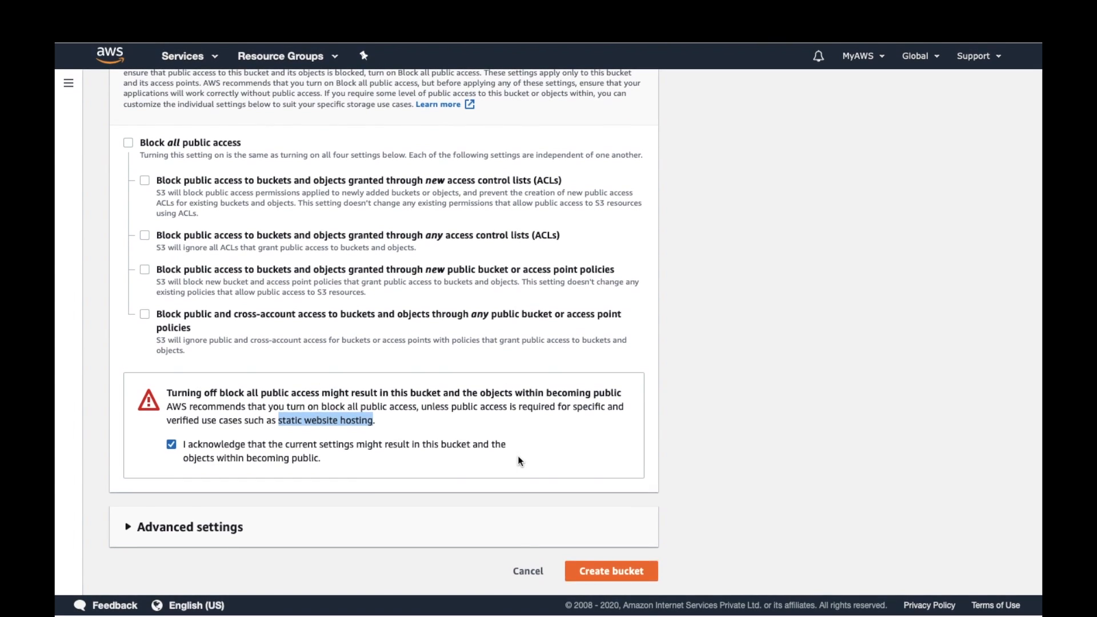
left_click(604, 577)
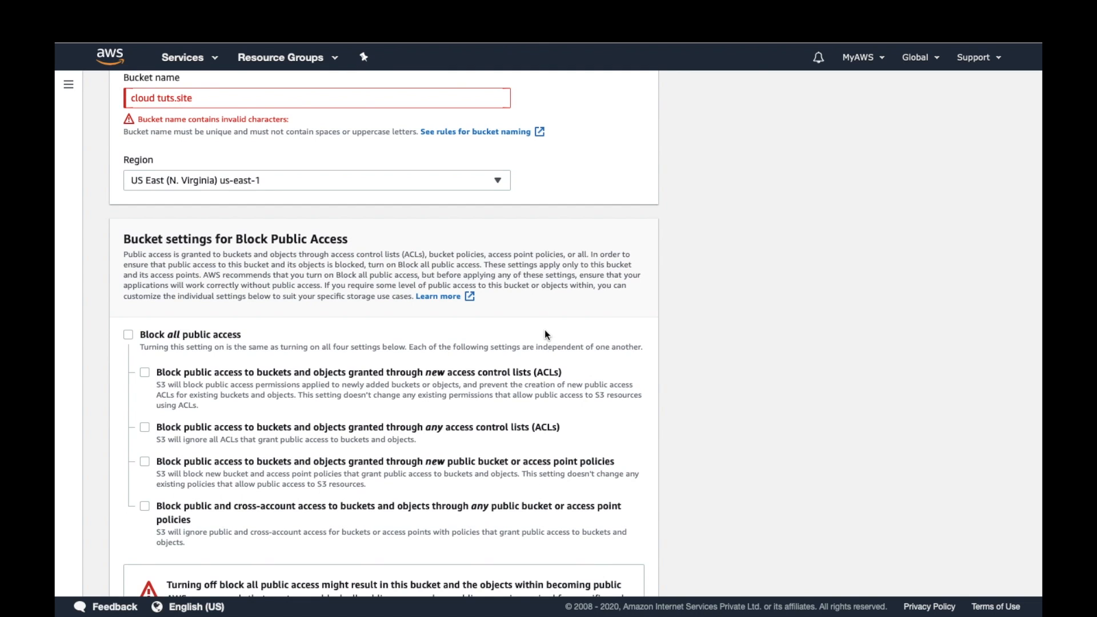
- Remove the space from the bucket name so it reads cloudtuts.site, and create the bucket
left_click(157, 275)
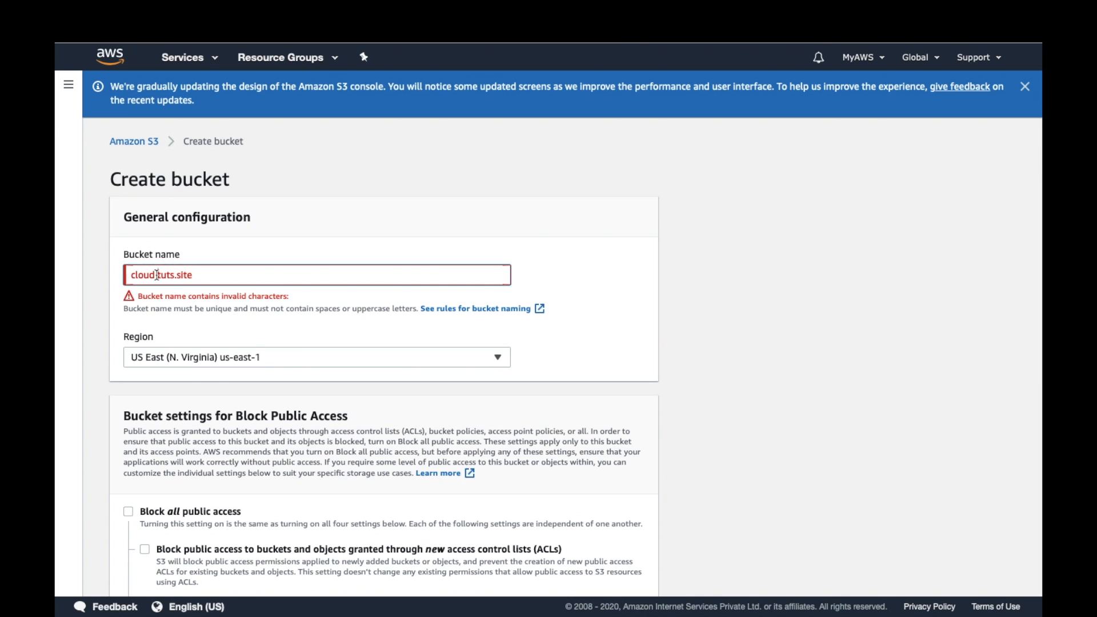
key("BackSpace")
scroll(292, 478, "down", 10)
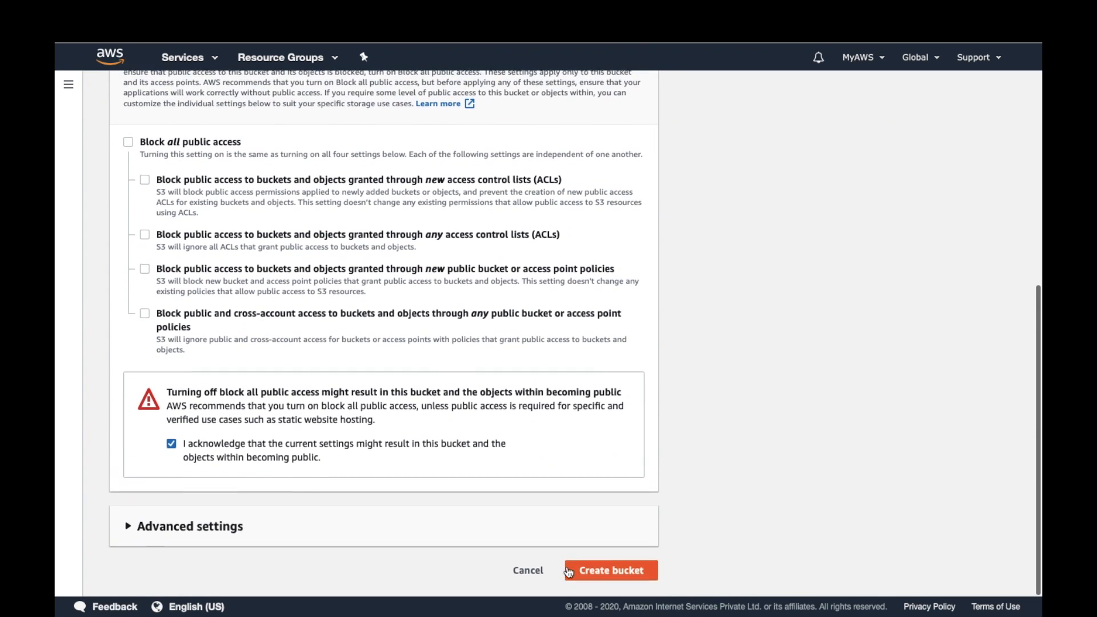
left_click(596, 576)
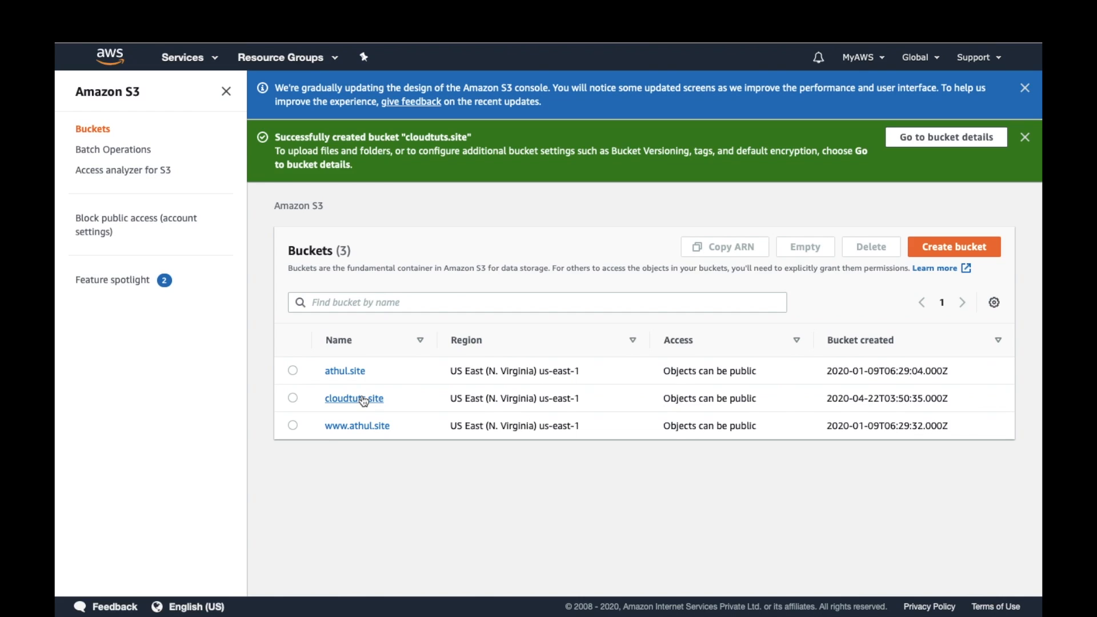
- Enable static website hosting on the cloudtuts.site bucket, with index.html as index document and 404.html as error document, and save
left_click(354, 398)
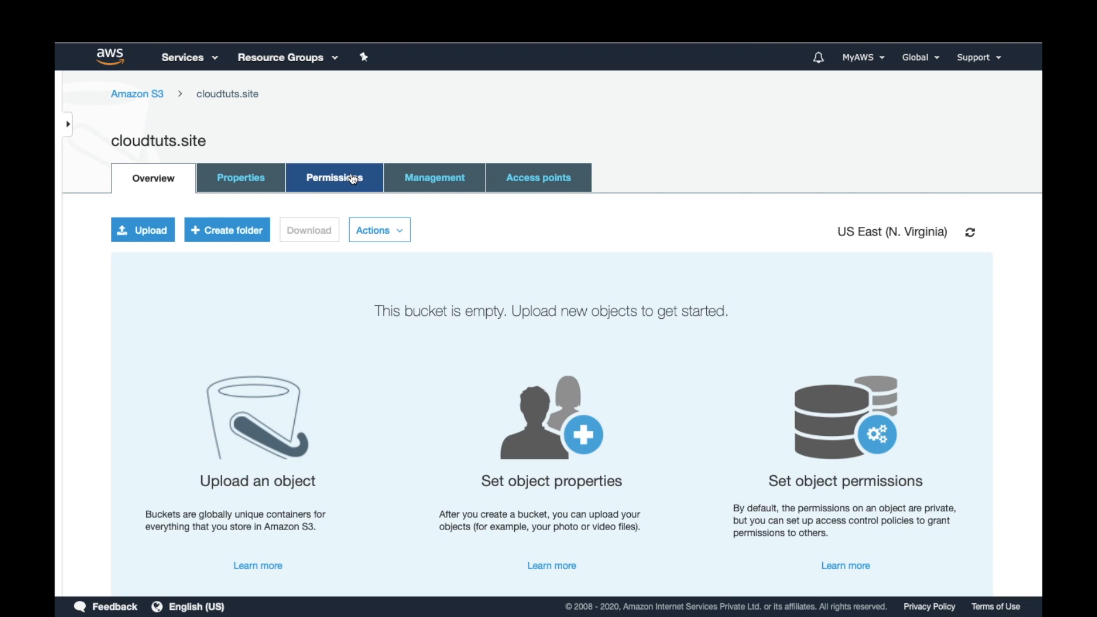
left_click(249, 185)
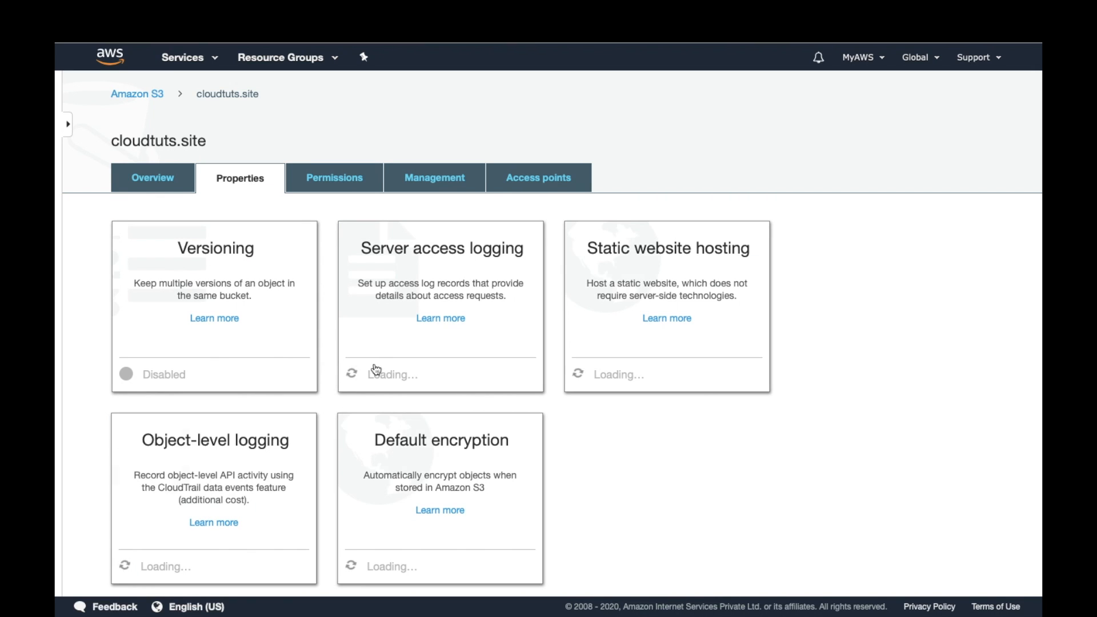
left_click(692, 308)
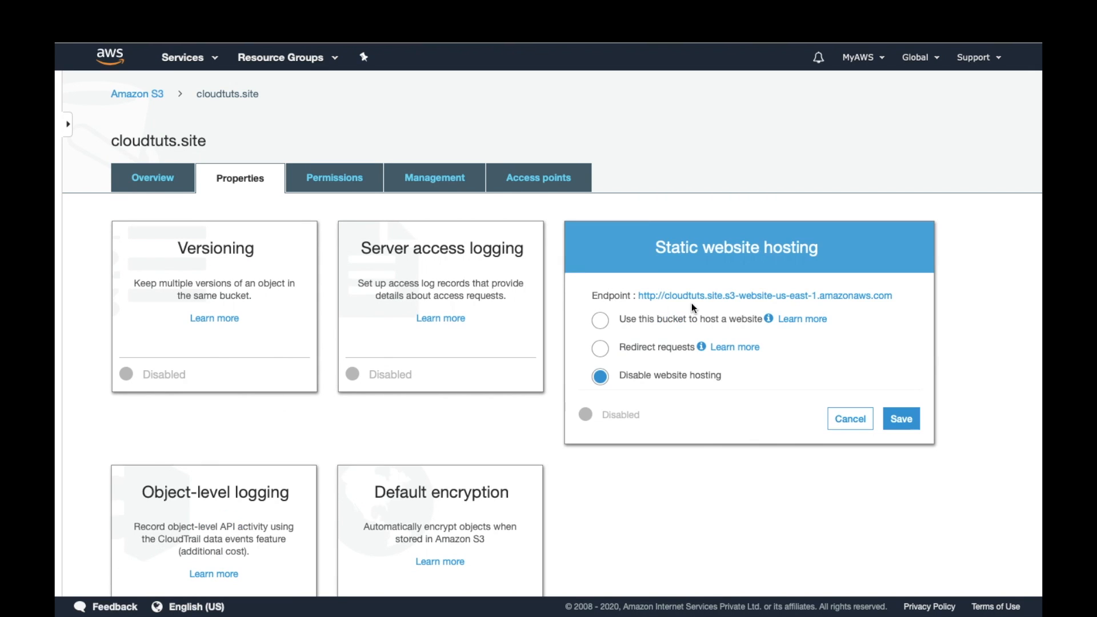
left_click(610, 319)
left_click(707, 367)
type("index")
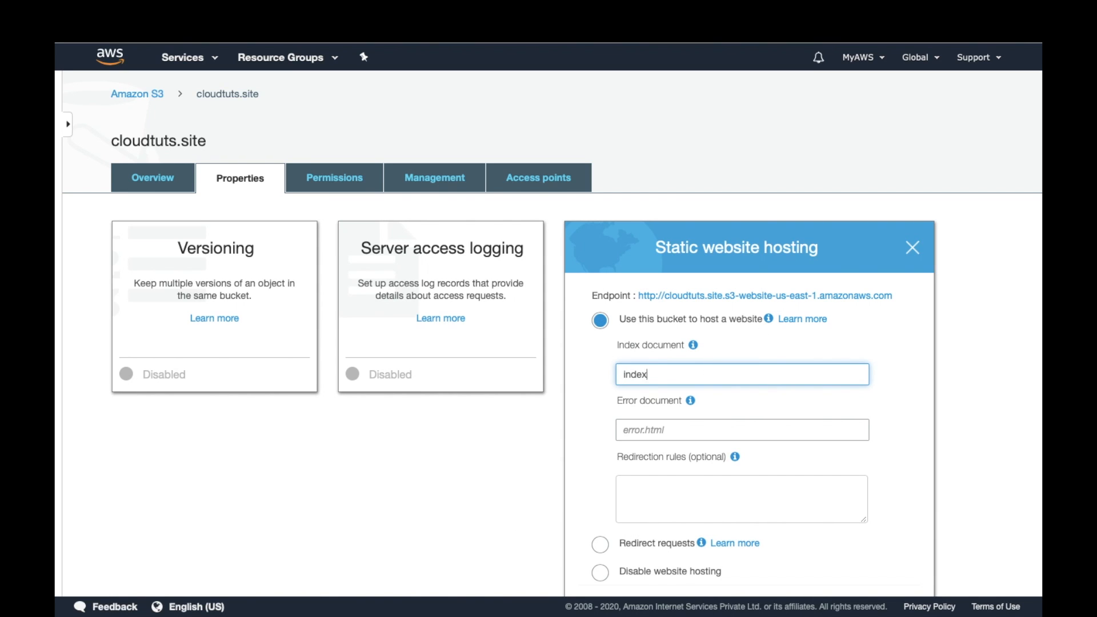
type(".html")
left_click(676, 435)
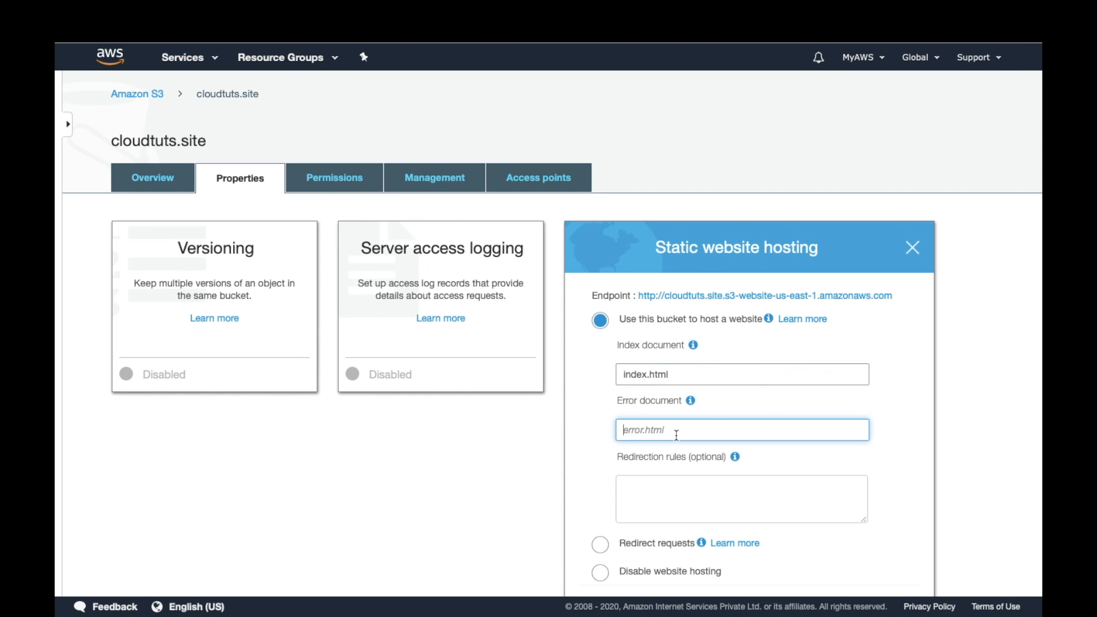
type("404.html")
scroll(684, 484, "down", 3)
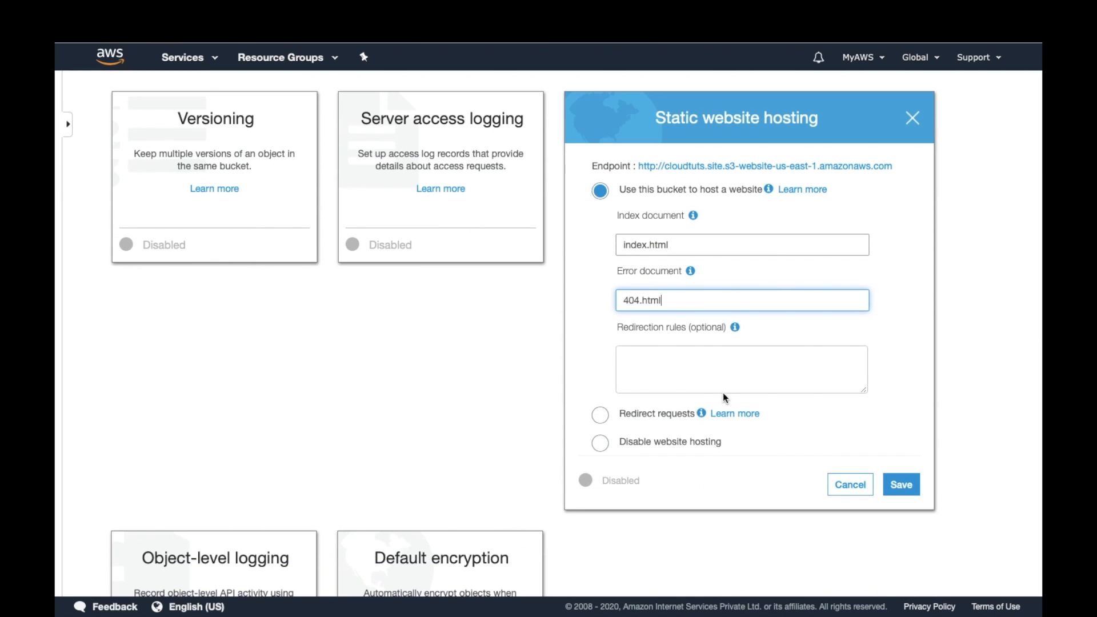
left_click(908, 486)
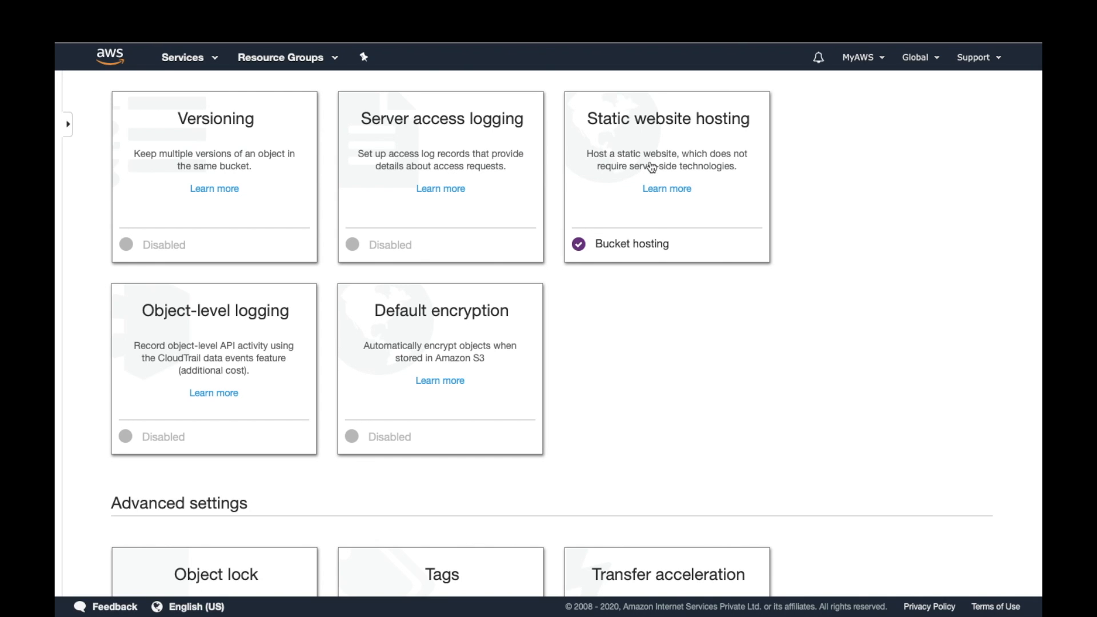
- Open the bucket policy in the bucket's permissions and enter the AllowPublicRead policy allowing s3:GetObject for all principals
scroll(651, 167, "up", 3)
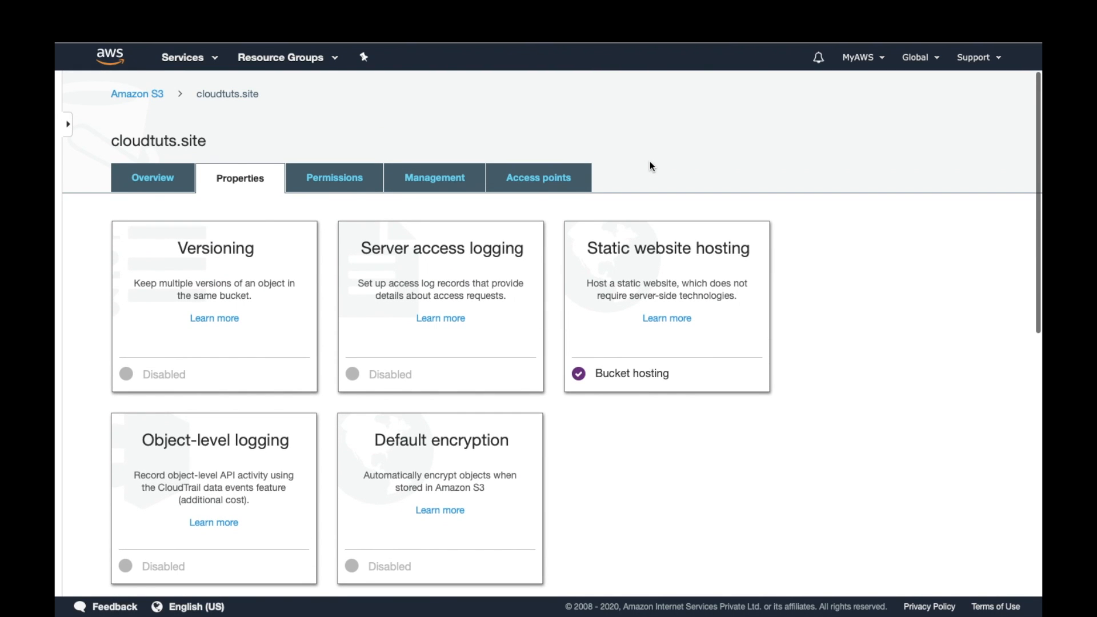
left_click(336, 178)
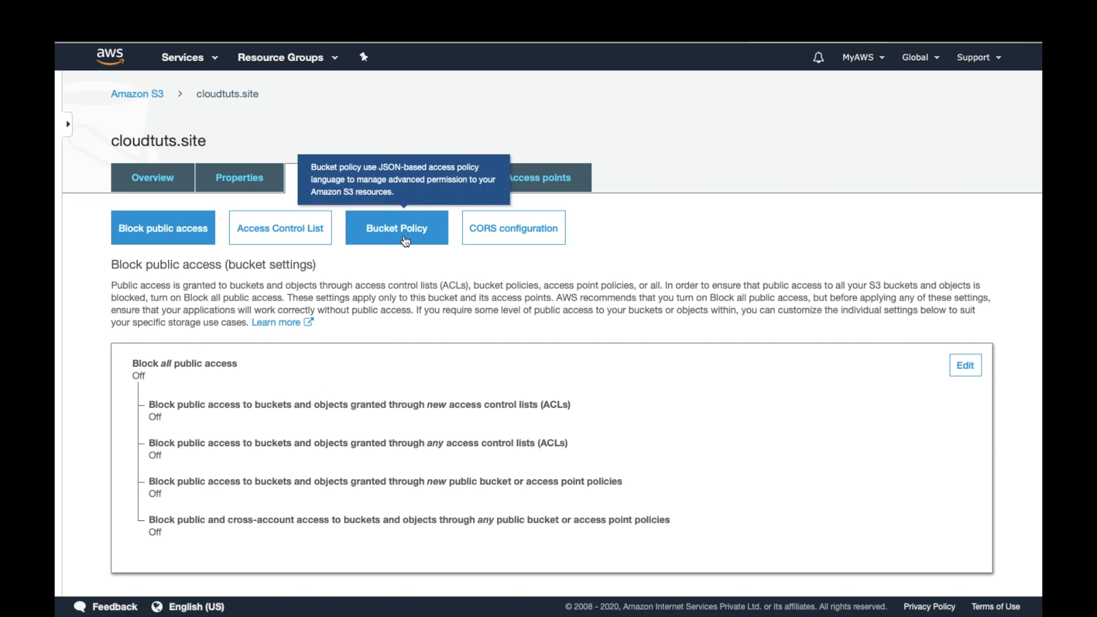
left_click(373, 237)
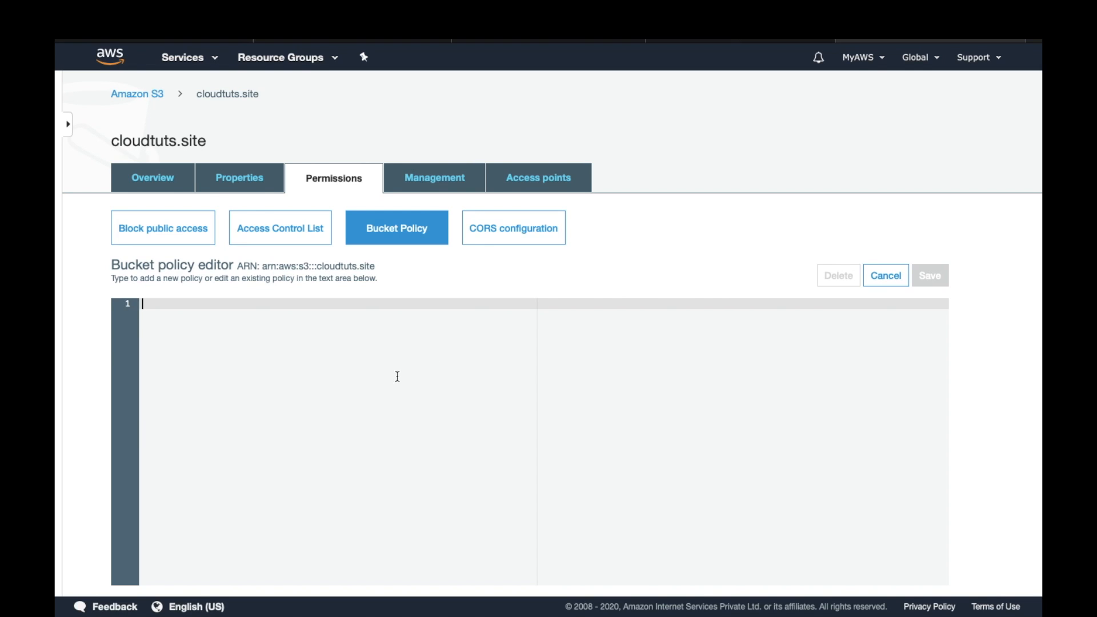
type("{   \"Version\": \"2008-10-17\",   \"Statement\": [{     \"Sid\": \"AllowPublicRead\",     \"Effect\": \"Allow\",     \"Principal\": {\"AWS\": \"*\"},     \"Action\": [\"s3:GetObject\"],     \"Resource\": [\"arn:aws:s3:::www.my-website.com/*\"]   }] }")
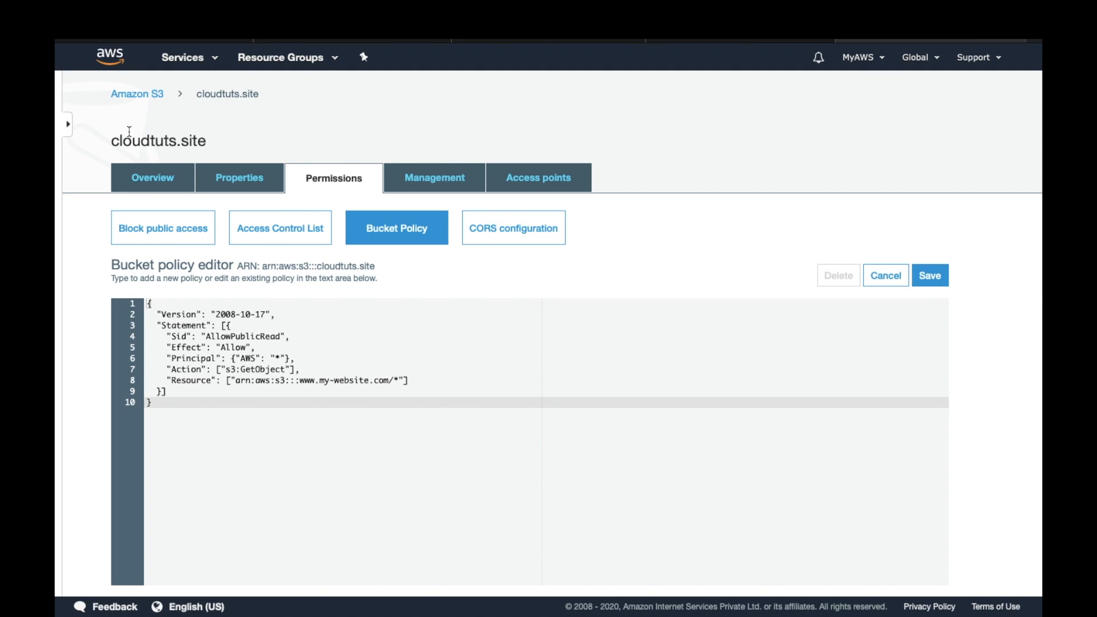
left_click_drag(111, 140, 210, 145)
key("ctrl+c")
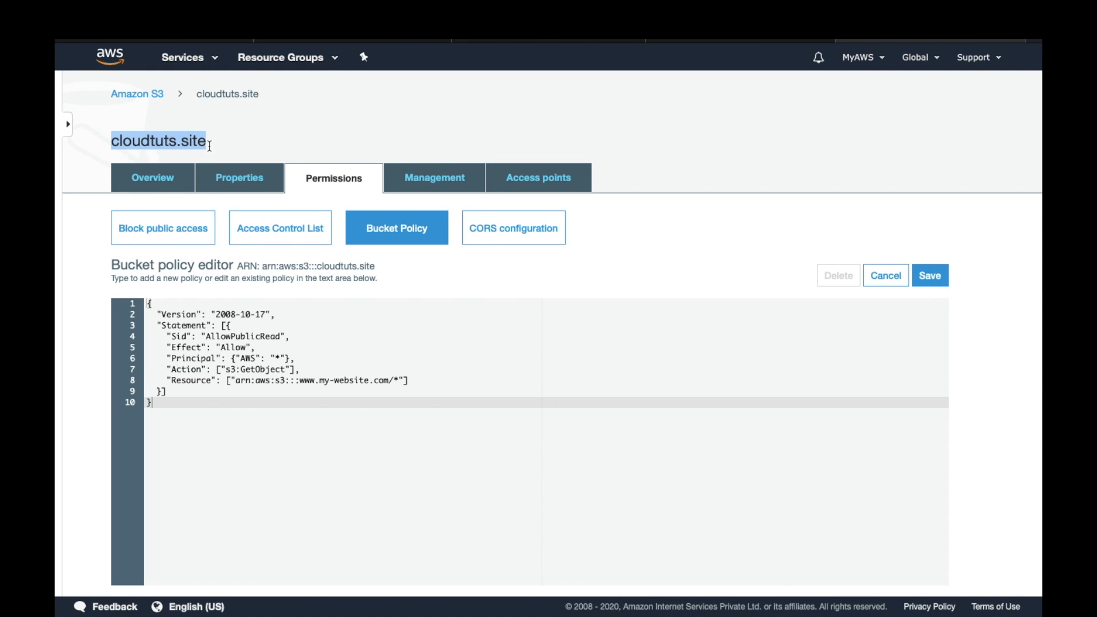
left_click(304, 381)
left_click_drag(304, 381, 389, 381)
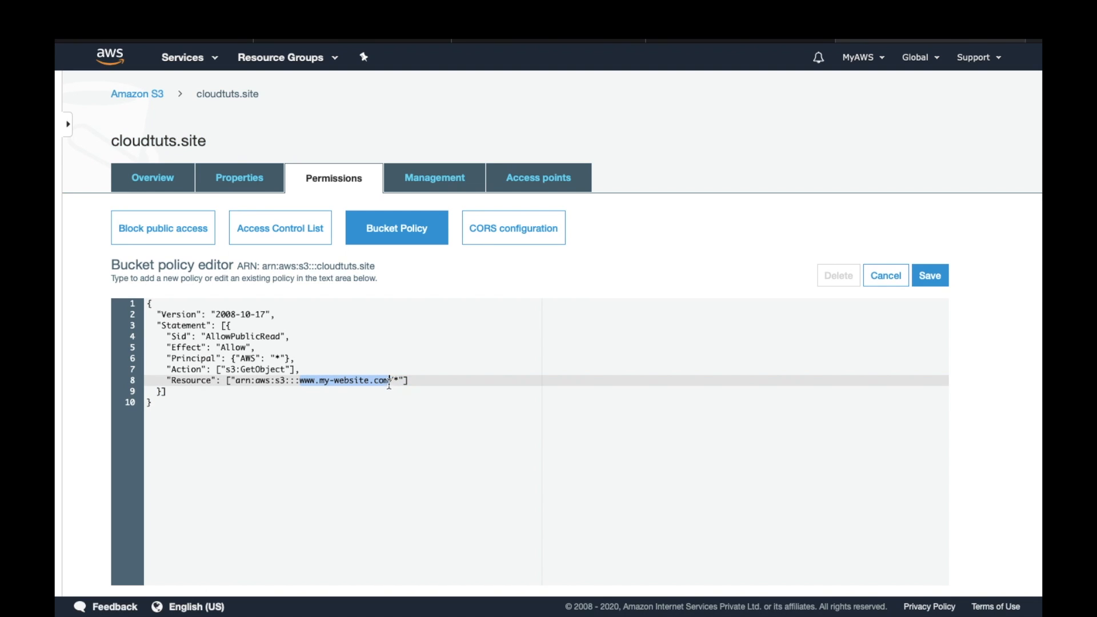
key("ctrl+v")
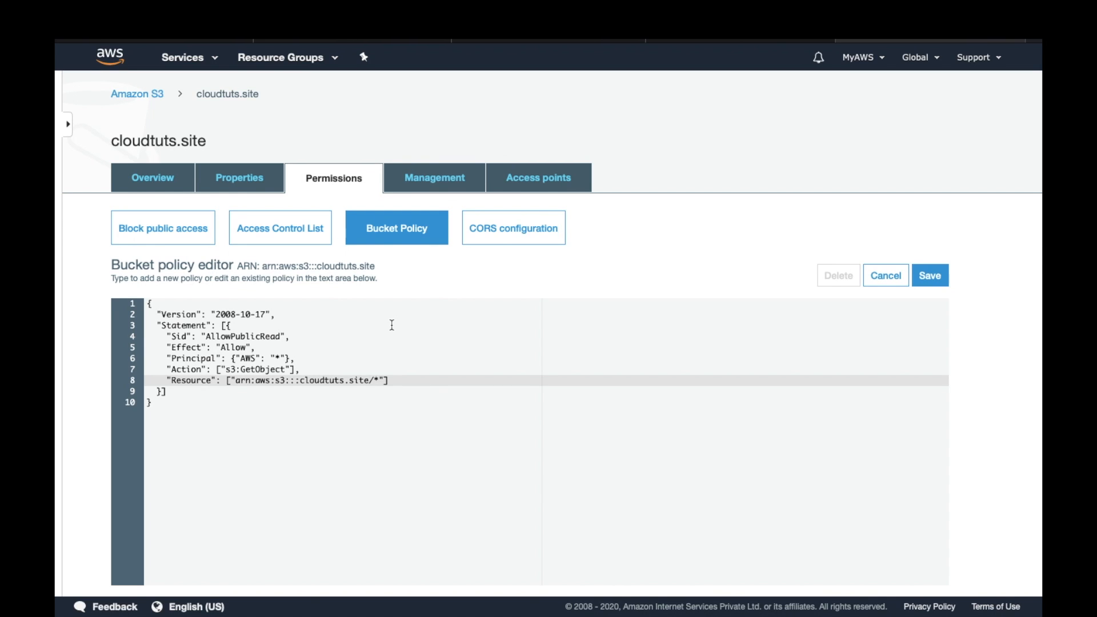
left_click(920, 277)
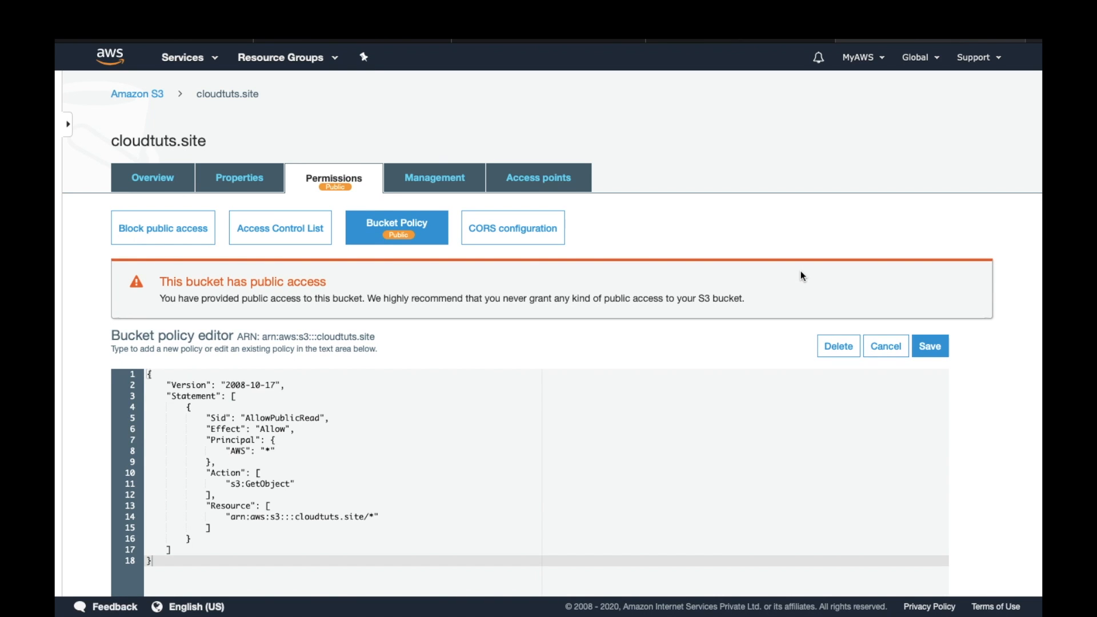
scroll(800, 274, "down", 1)
left_click(941, 280)
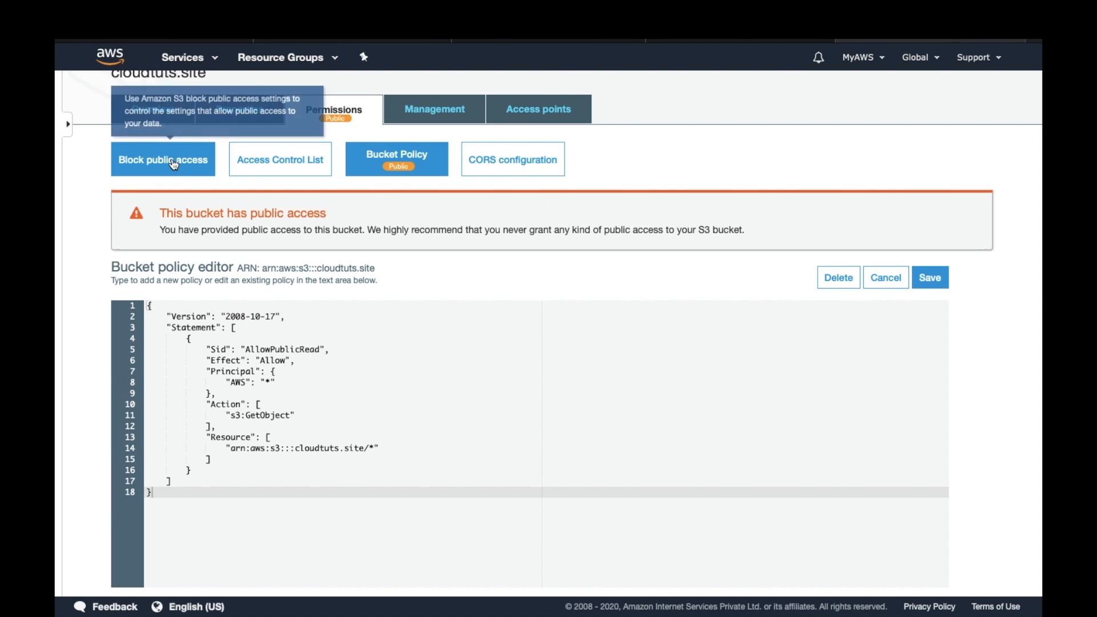
left_click(152, 117)
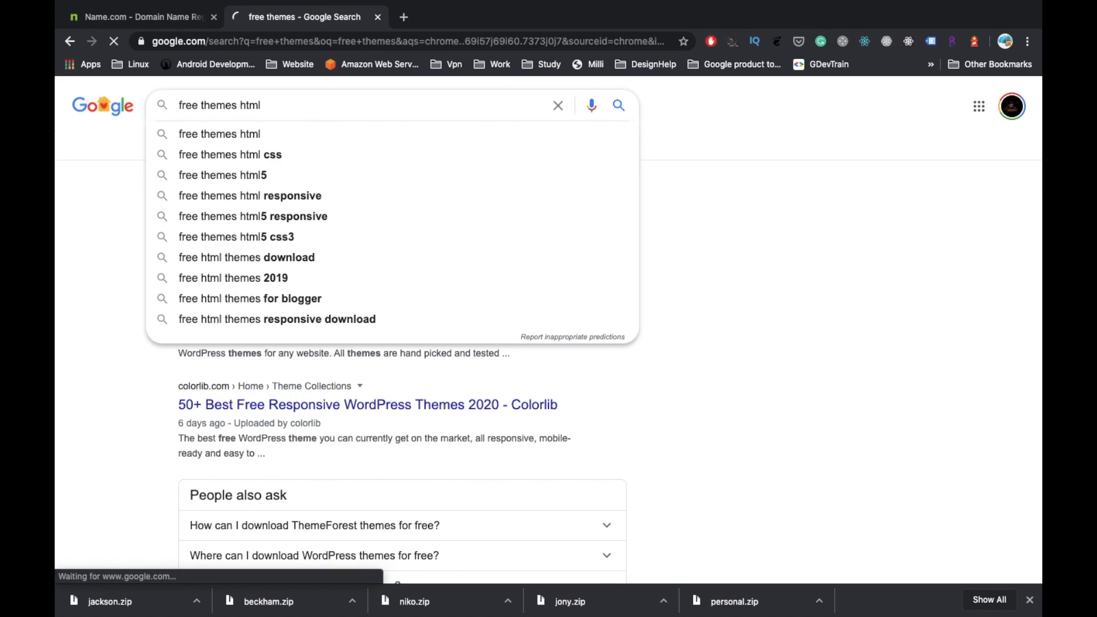
- Search Google in Chrome for "free themes html" and look through Colorlib's collection of free HTML website templates
key("Return")
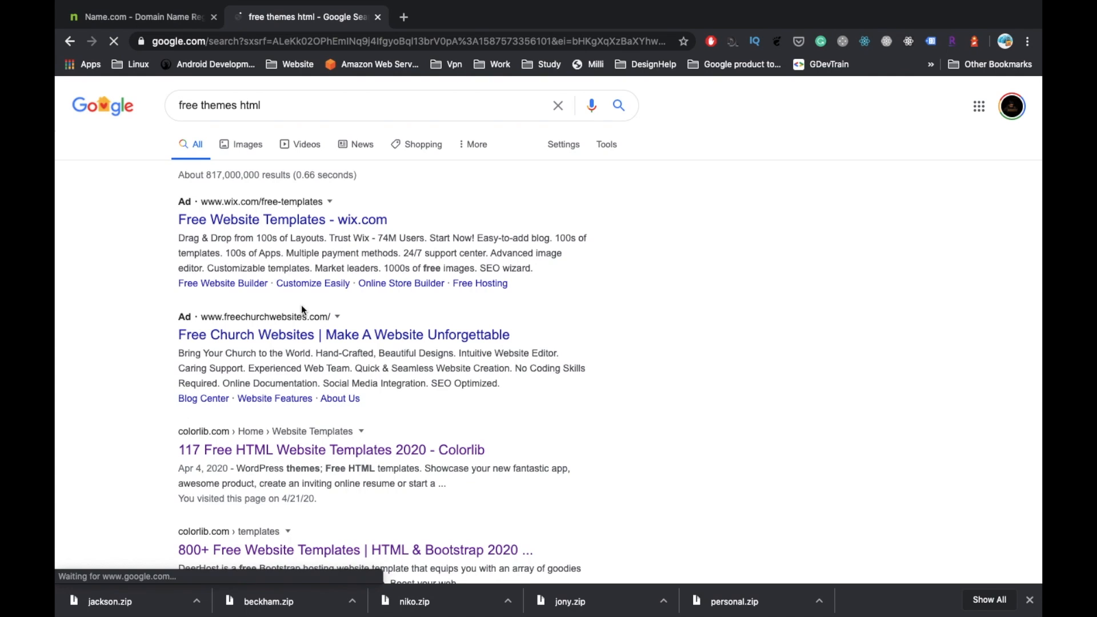
scroll(279, 367, "down", 3)
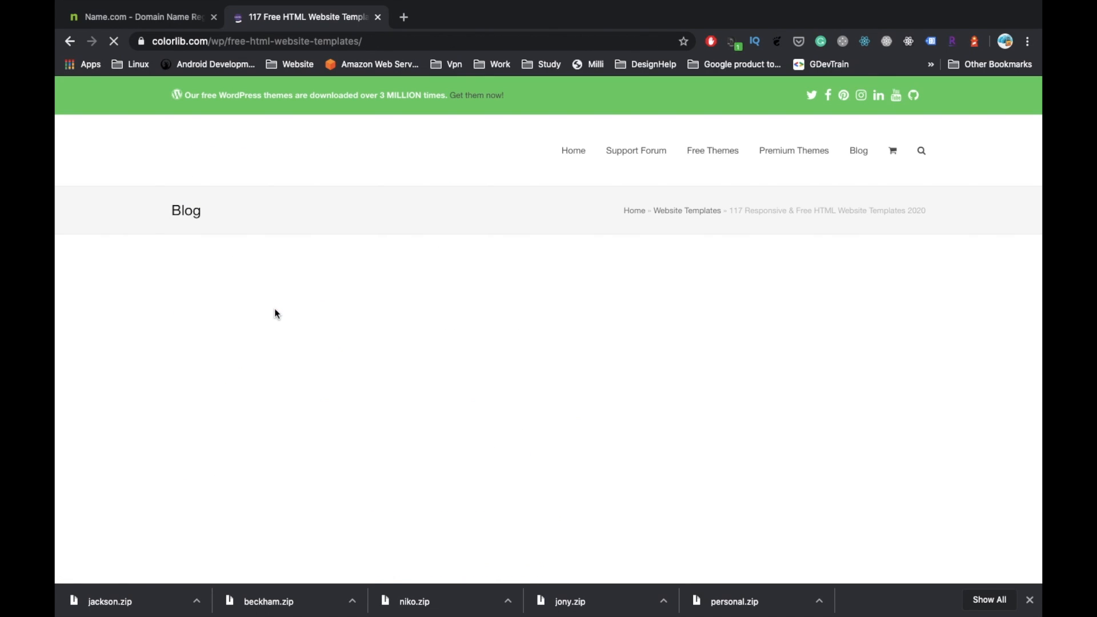
scroll(345, 431, "down", 20)
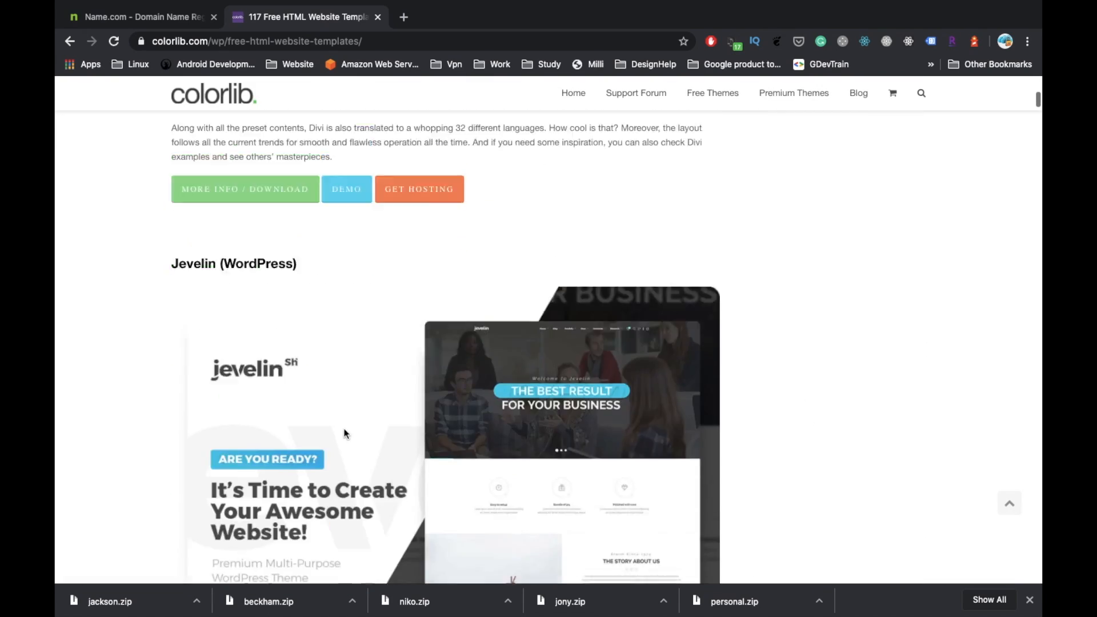
scroll(344, 433, "down", 15)
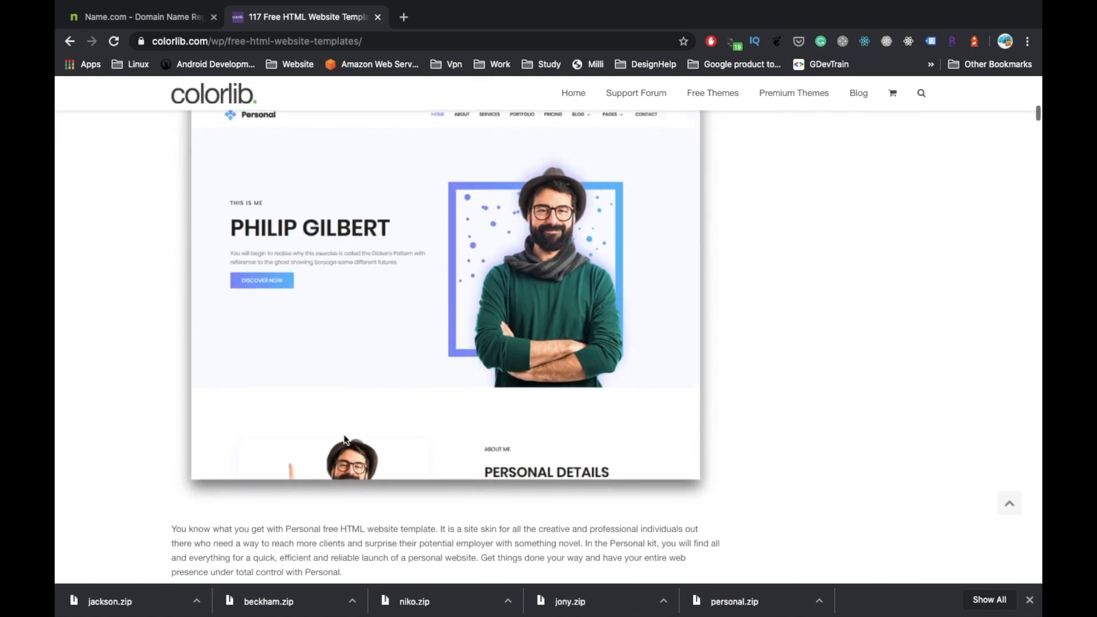
scroll(345, 438, "down", 20)
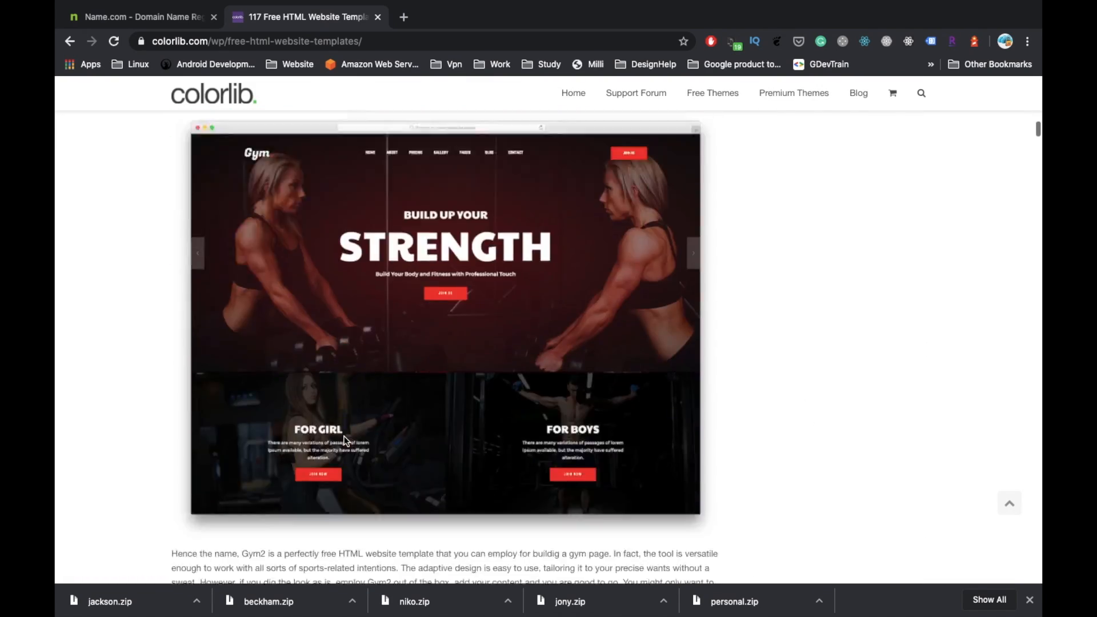
scroll(344, 441, "down", 20)
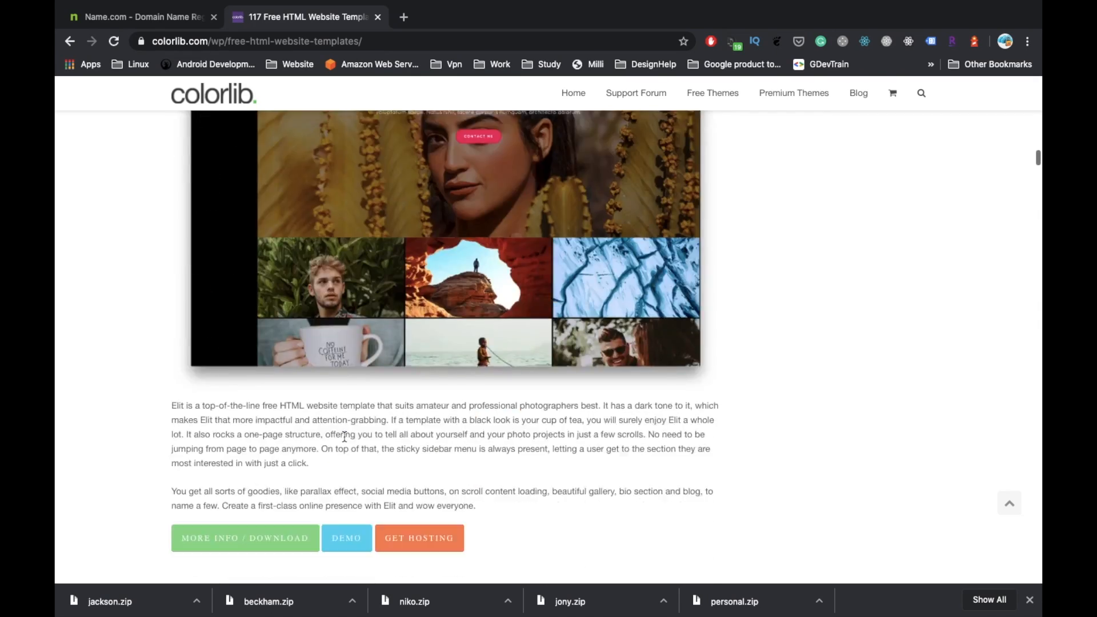
scroll(344, 441, "down", 20)
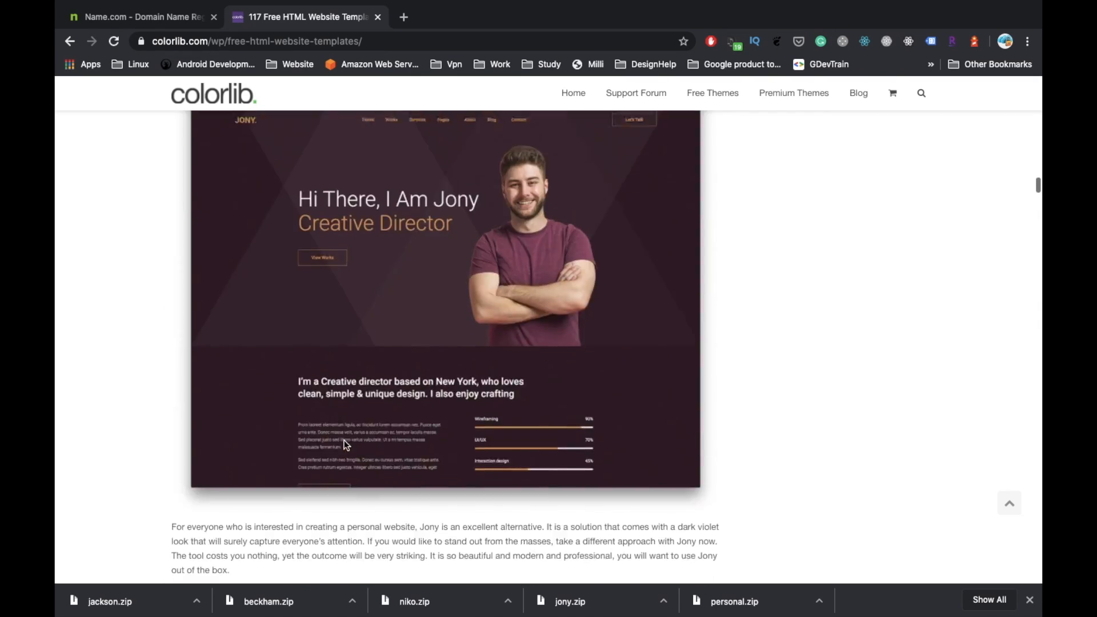
scroll(344, 440, "down", 15)
scroll(343, 440, "up", 6)
scroll(343, 439, "up", 15)
- Switch to Finder, extract papers.zip in Downloads and open the extracted papers folder
left_click(137, 599)
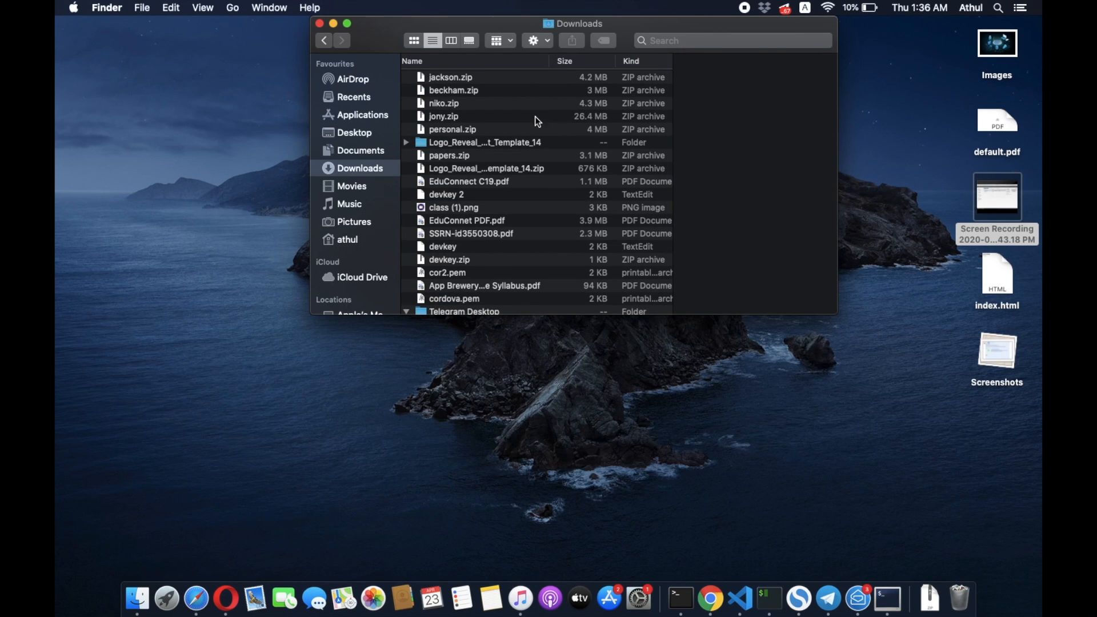
left_click(521, 127)
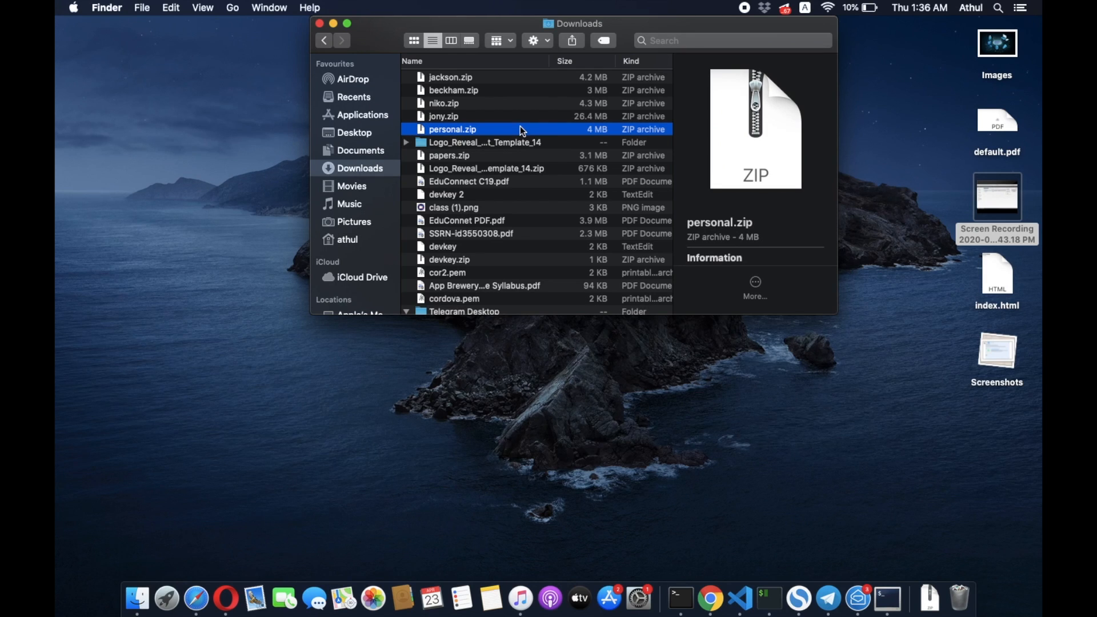
left_click(500, 161)
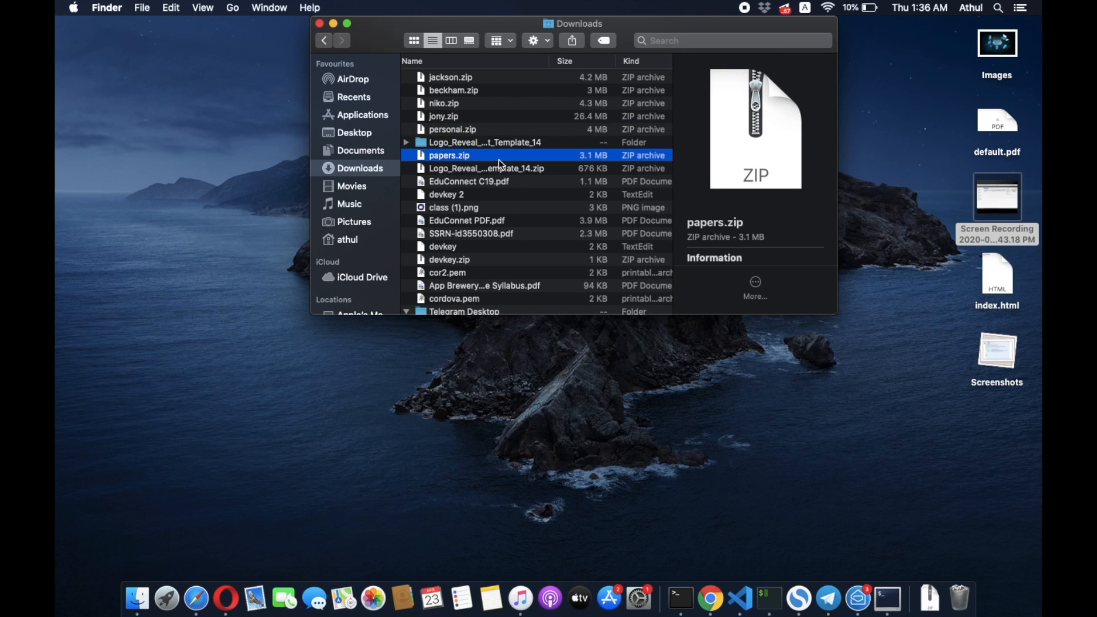
double_click(499, 159)
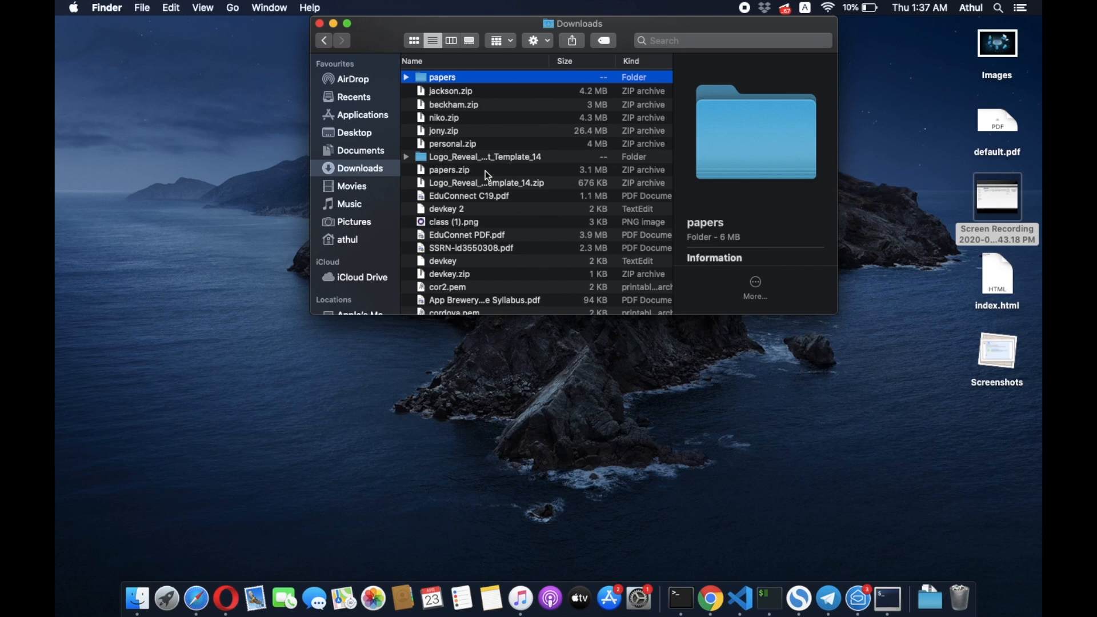
double_click(473, 76)
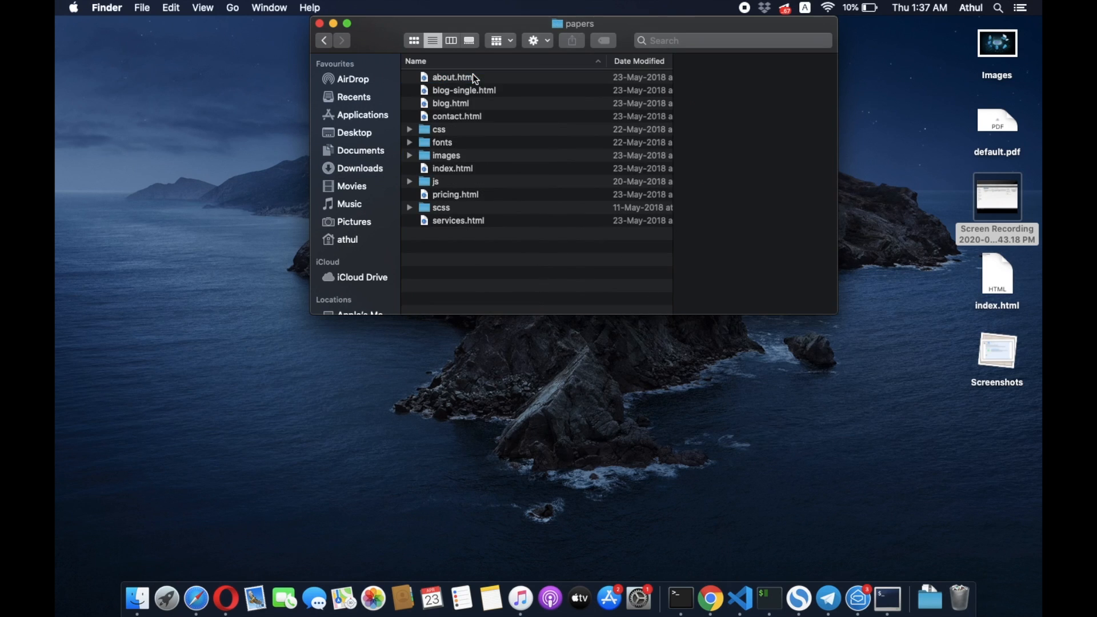
- Preview the template's index.html in the browser from start to end, and close its page
double_click(469, 167)
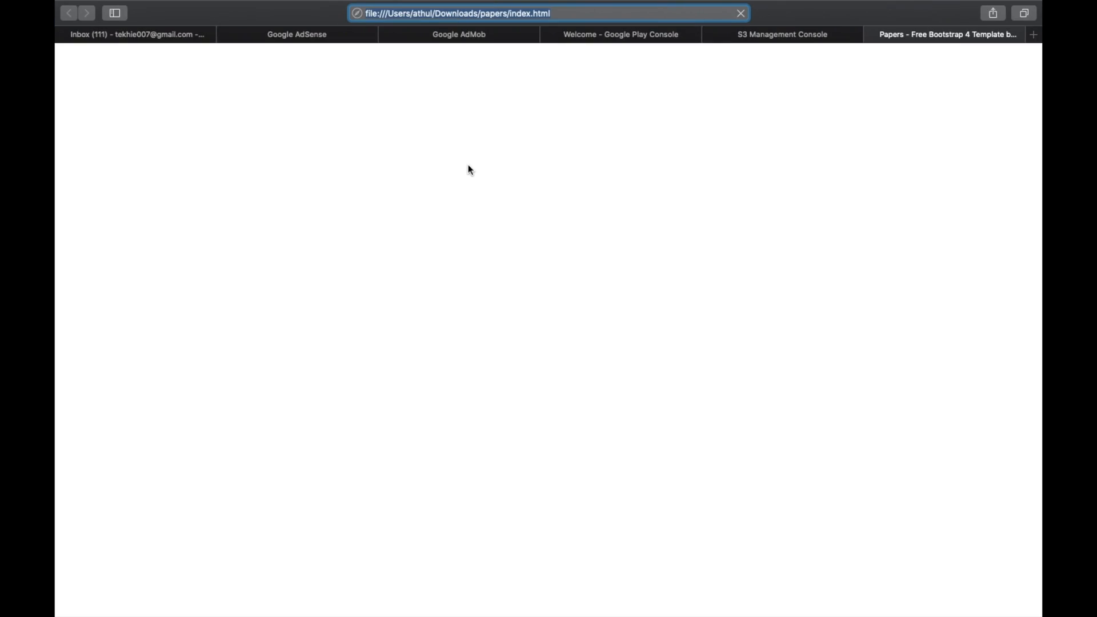
scroll(581, 333, "down", 2)
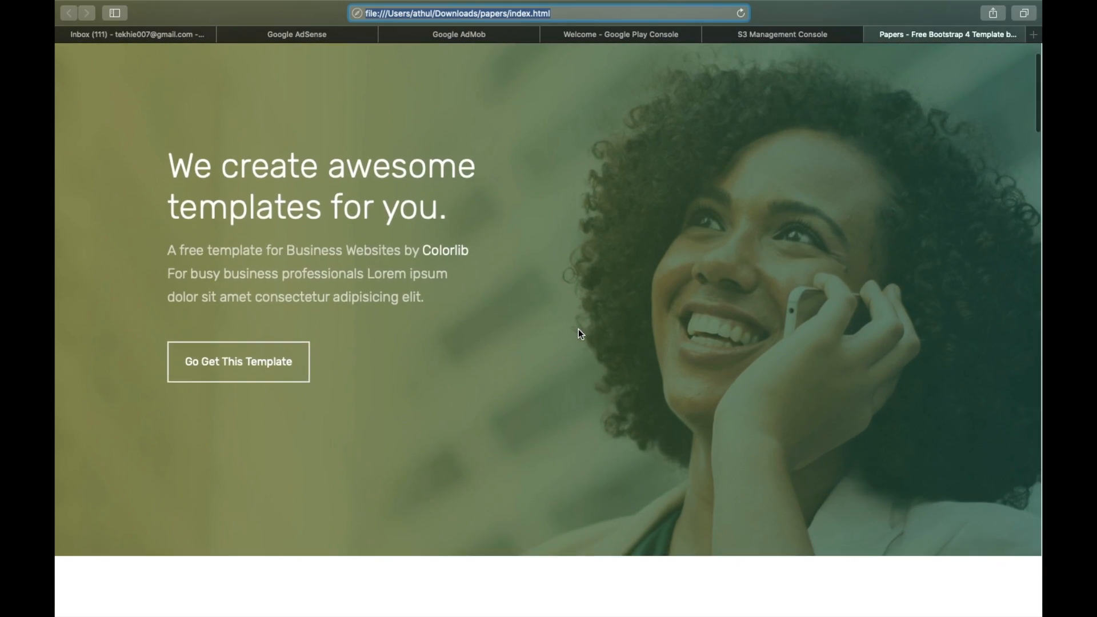
scroll(578, 329, "down", 15)
scroll(578, 329, "down", 20)
scroll(578, 329, "up", 8)
key("Return")
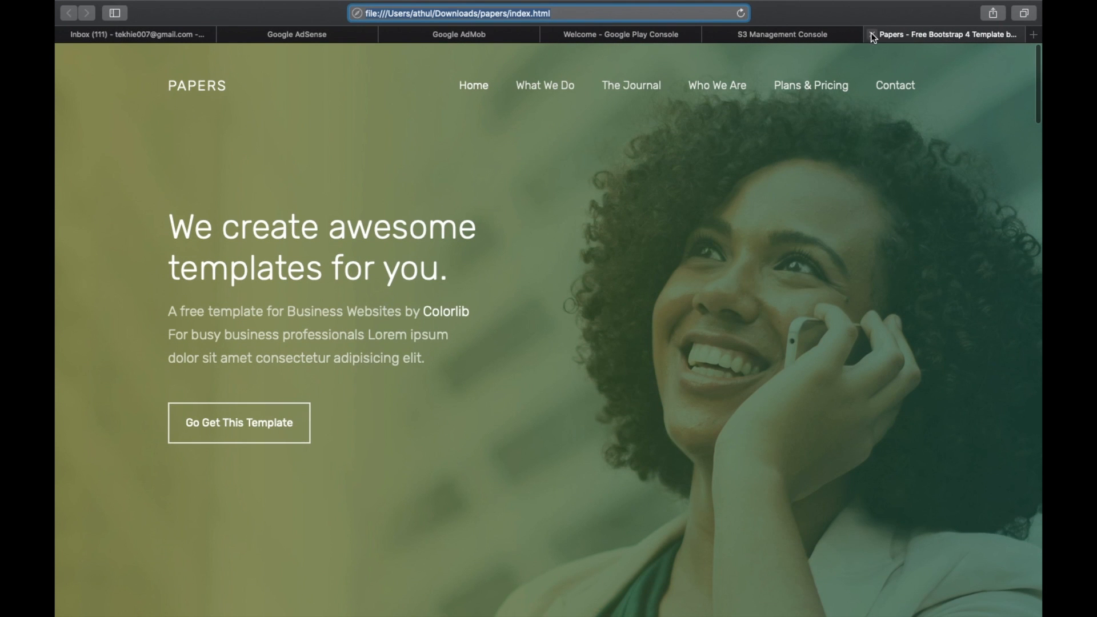
left_click(872, 35)
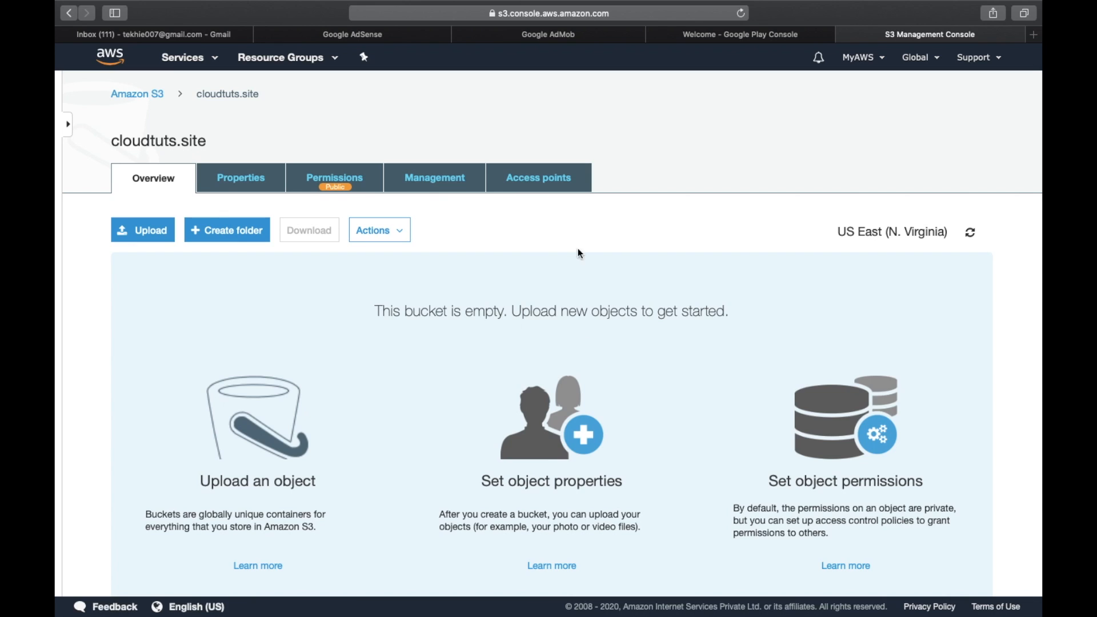
- Switch to Finder, select all files in the papers folder and place its window in split view beside the S3 console
key("ctrl+Left")
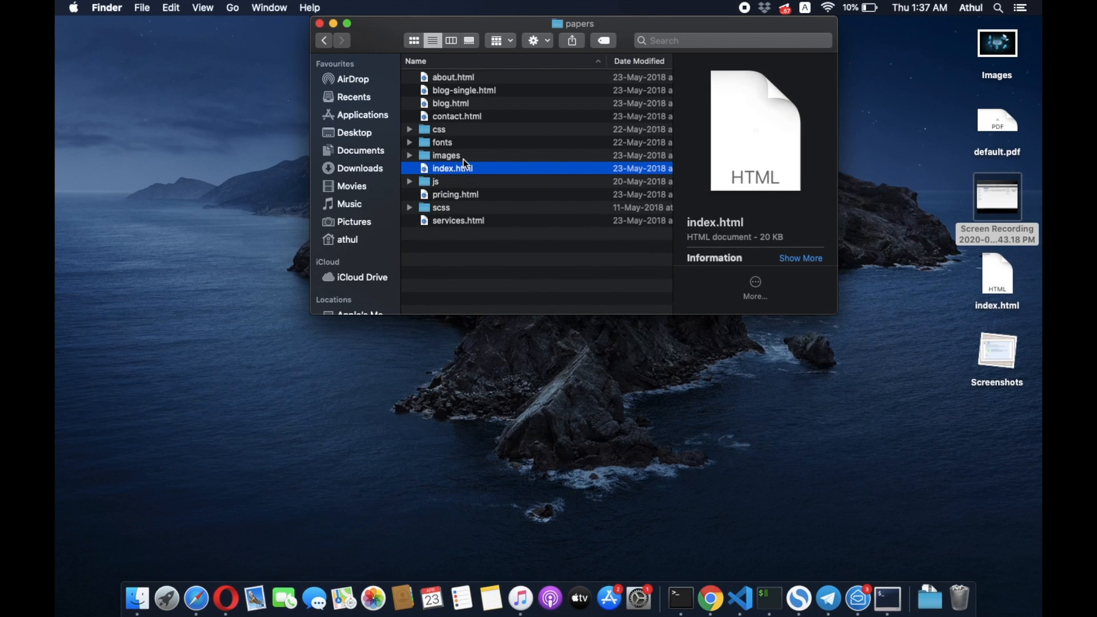
key("super+a")
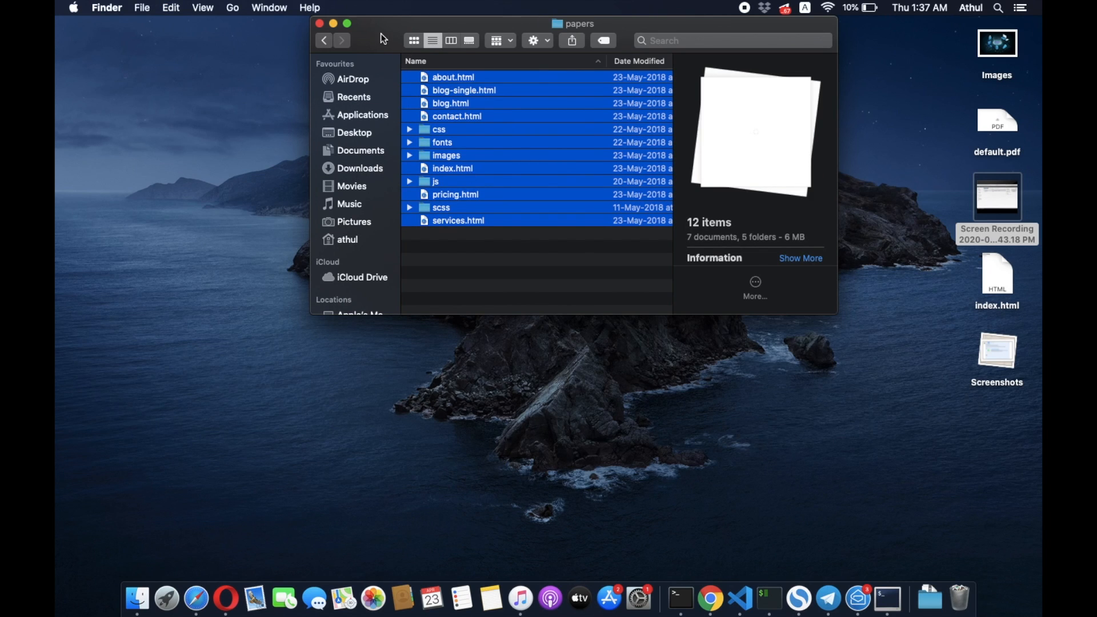
left_click_drag(381, 33, 300, 26)
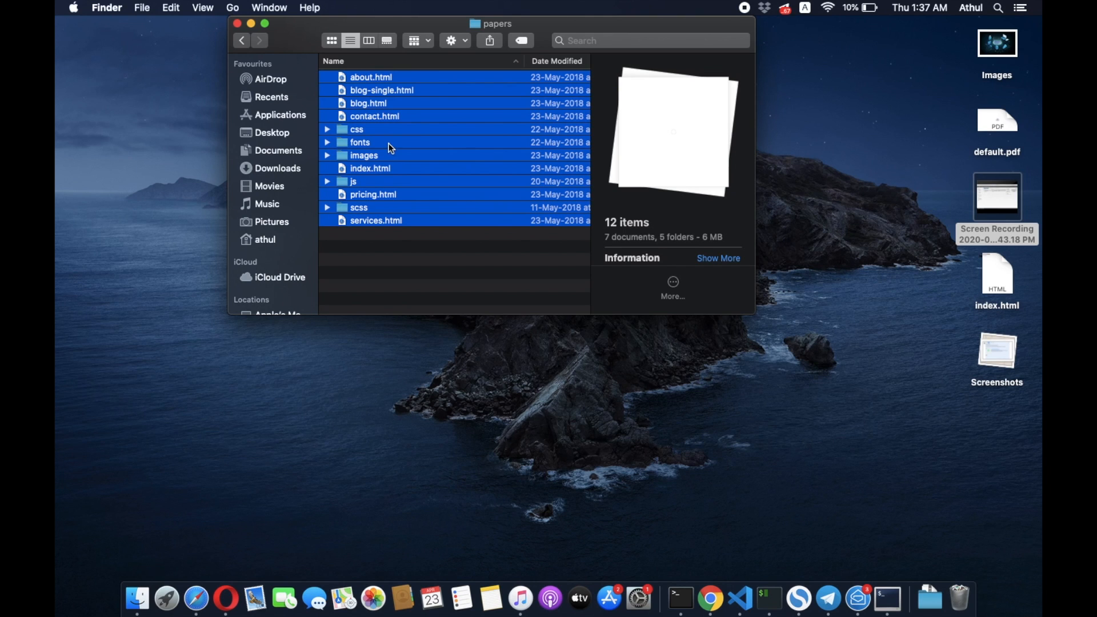
key("ctrl+Up")
left_click_drag(330, 107, 448, 70)
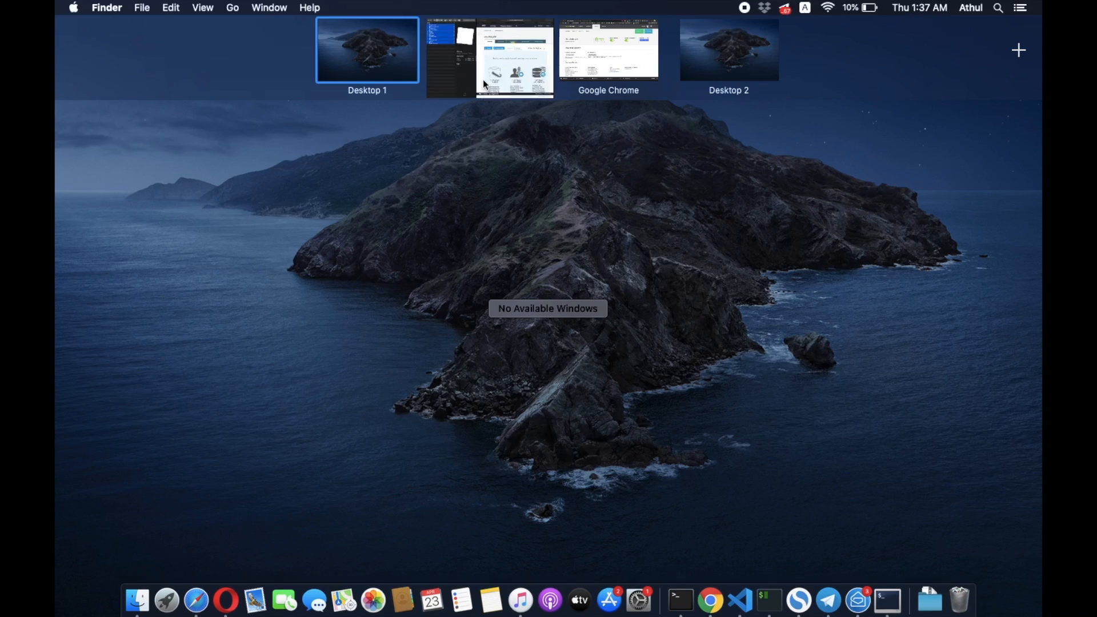
left_click(483, 81)
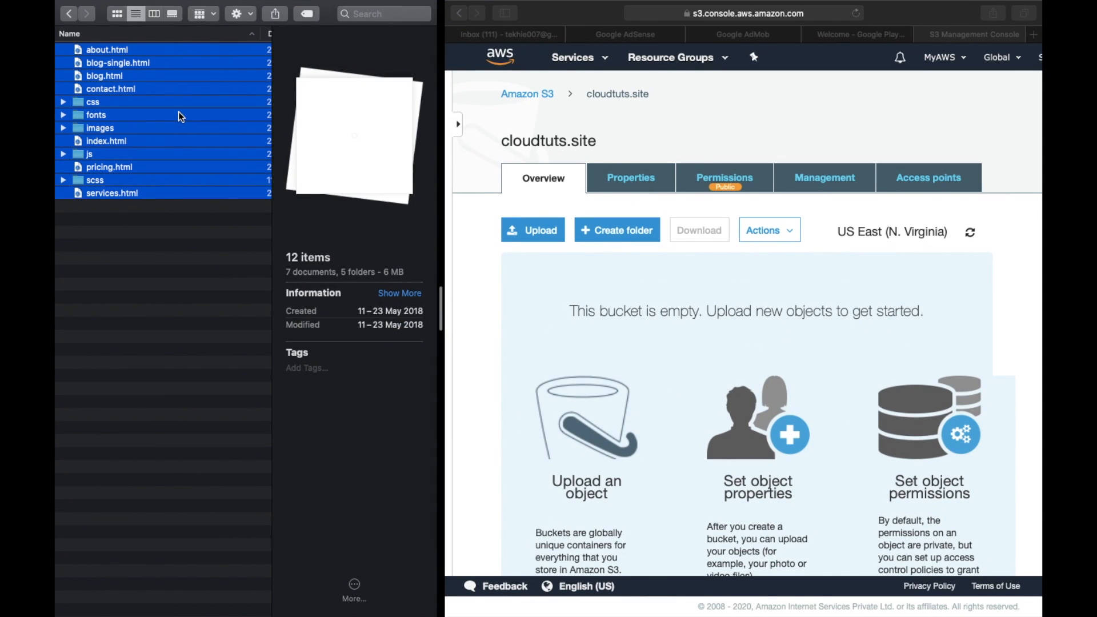
- Upload all the selected template files and folders to the cloudtuts.site bucket, exit split view and dismiss the upload report
left_click_drag(179, 111, 644, 345)
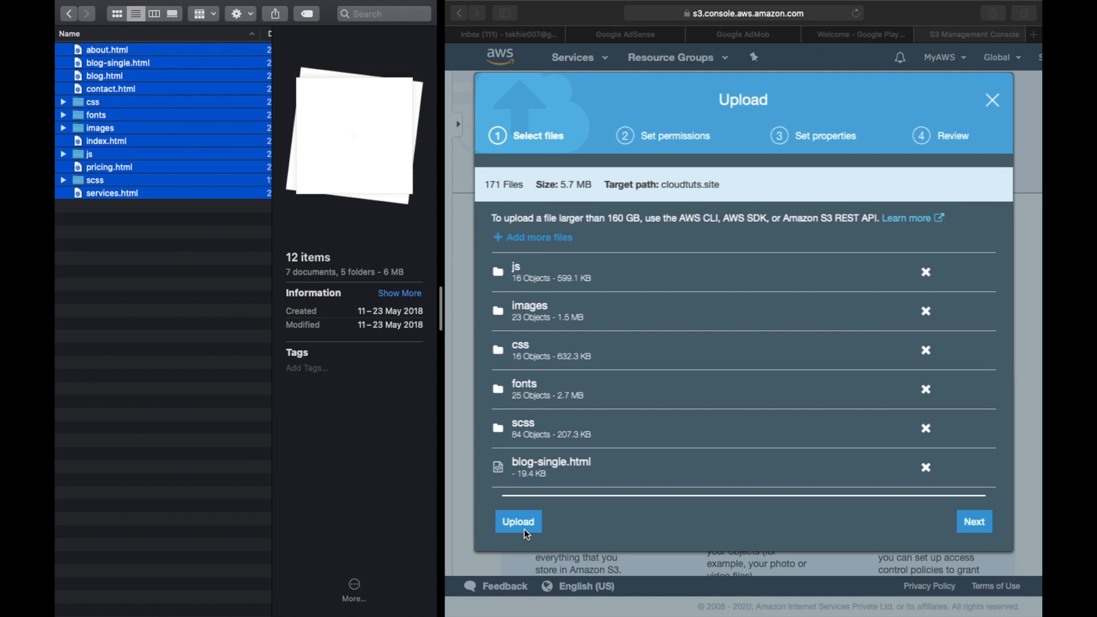
left_click(525, 531)
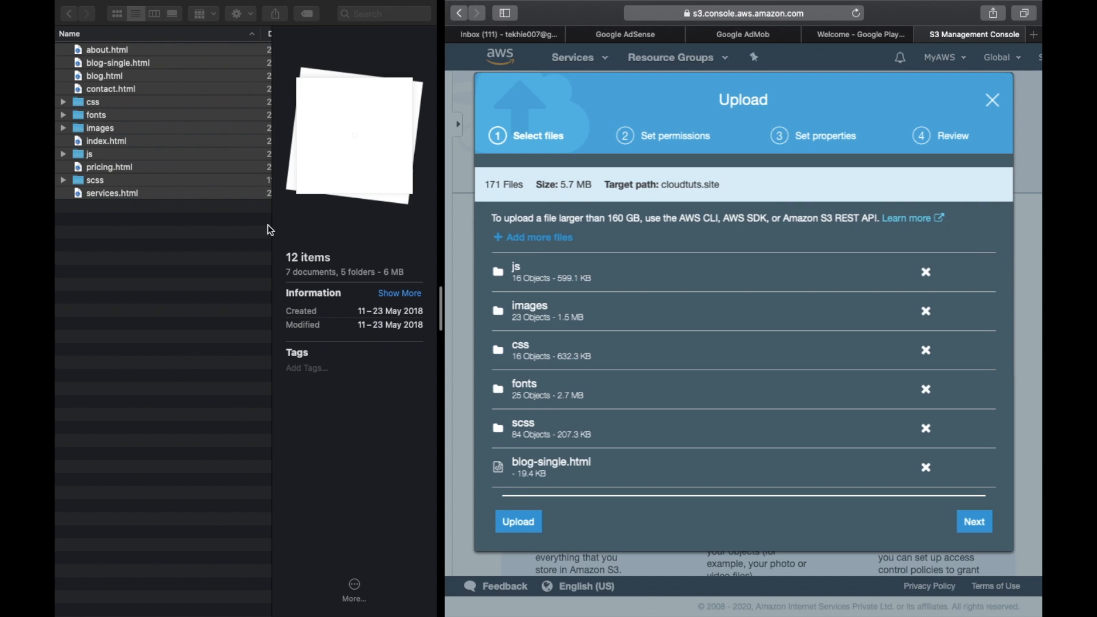
left_click(66, 21)
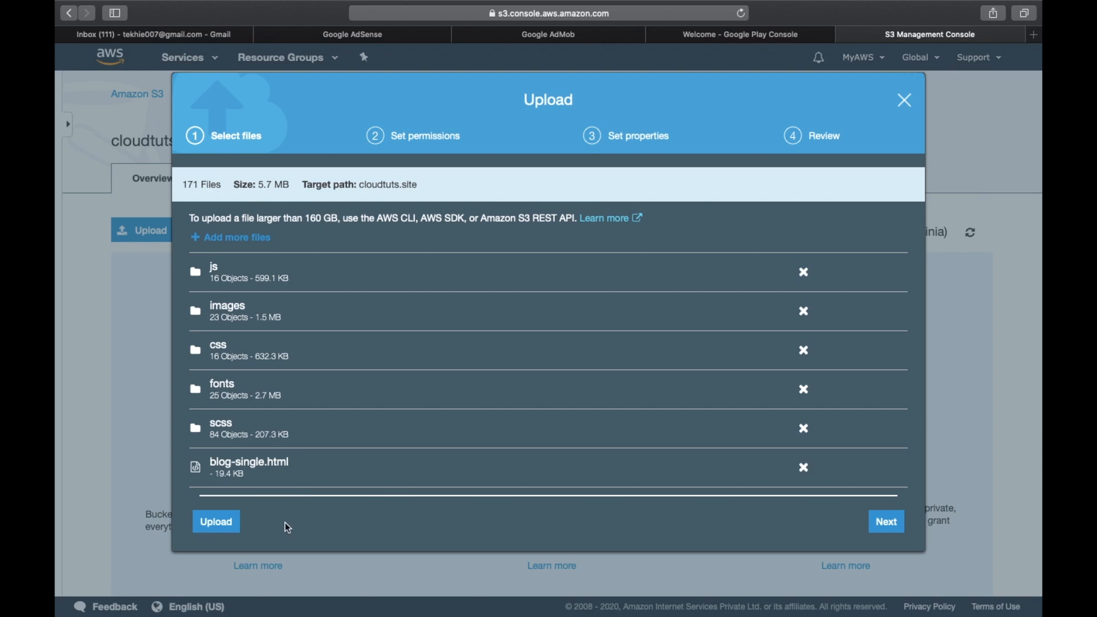
scroll(309, 454, "down", 5)
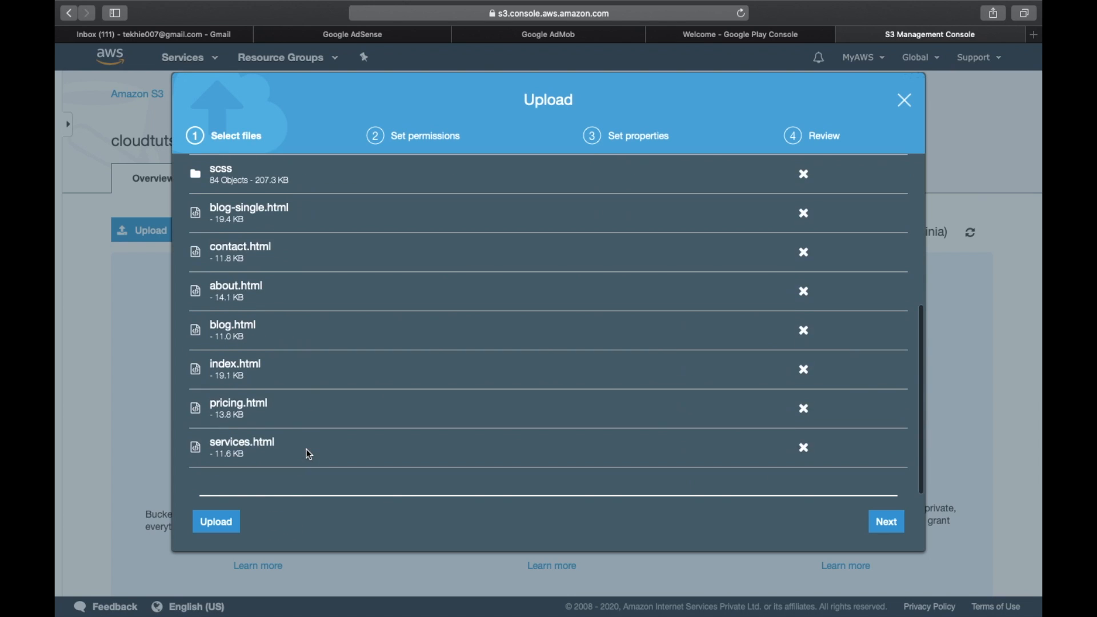
left_click(229, 526)
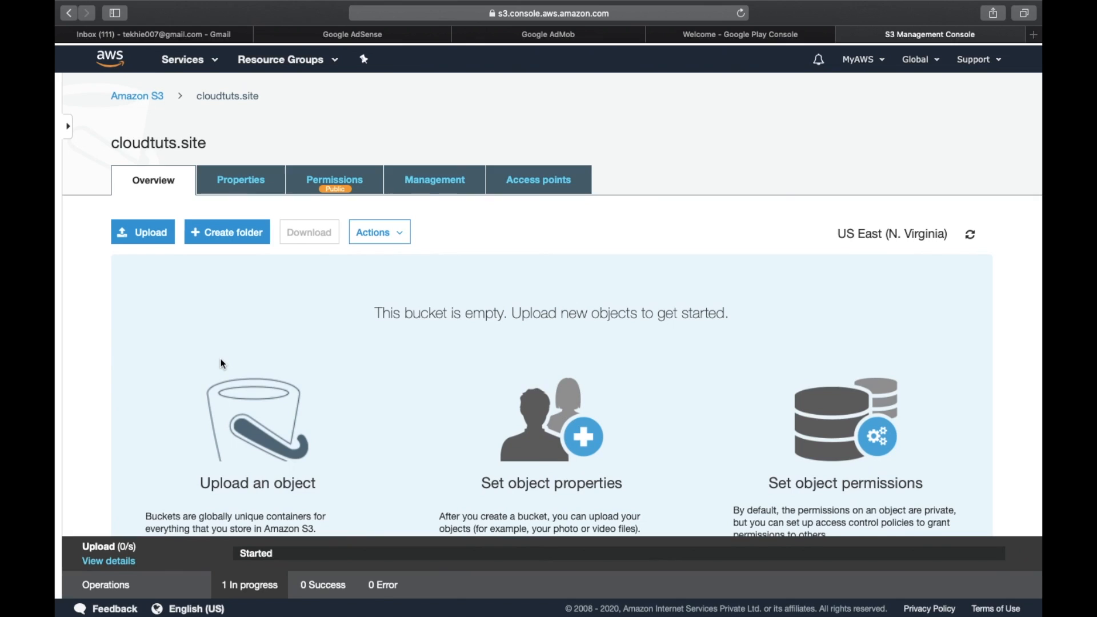
scroll(222, 364, "down", 3)
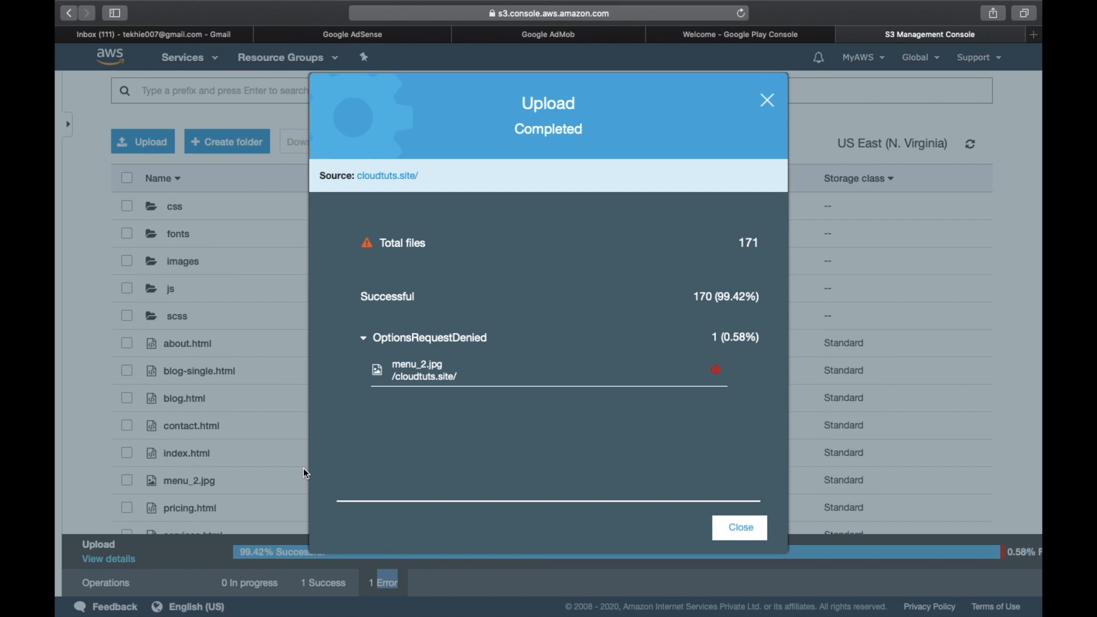
left_click(741, 527)
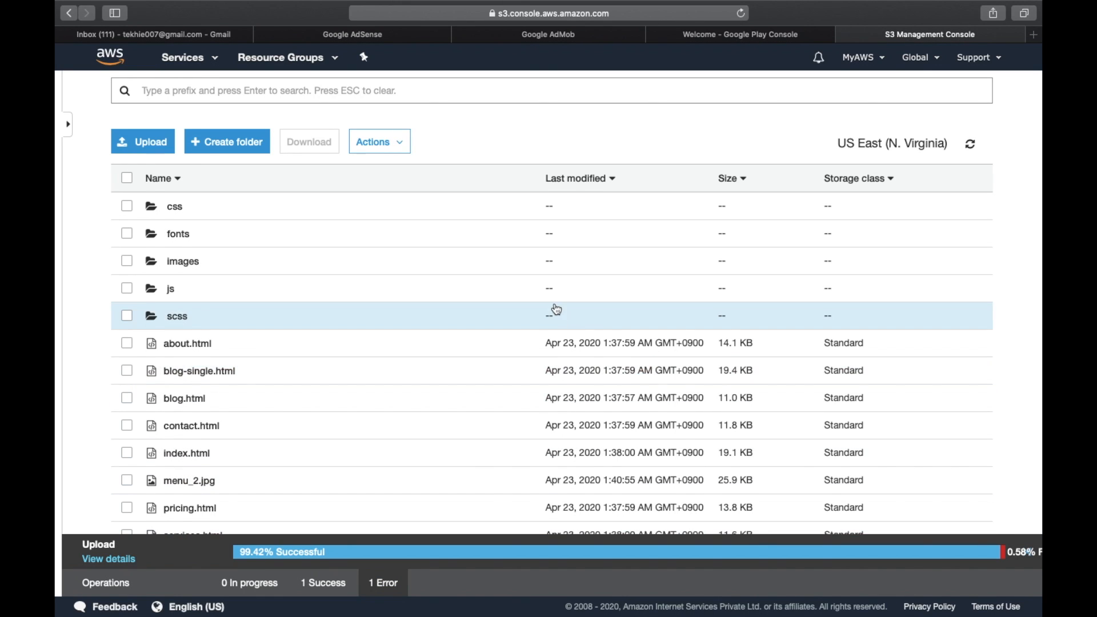
- Open the bucket's static website hosting endpoint and check the site's home, What We Do and The Journal pages
scroll(556, 308, "up", 5)
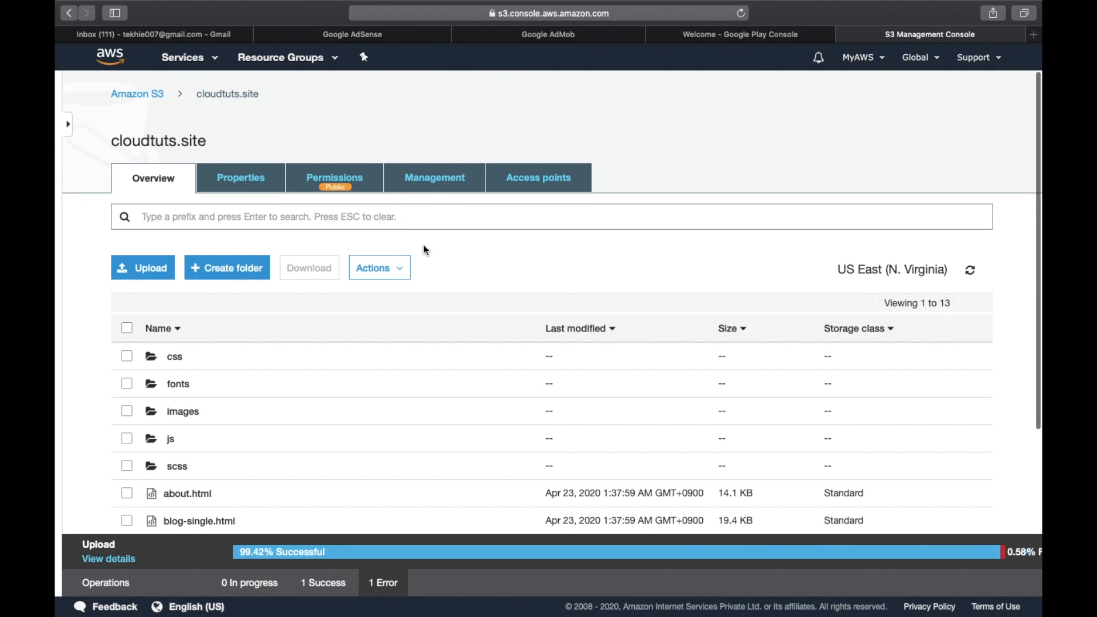
left_click(243, 178)
left_click(602, 328)
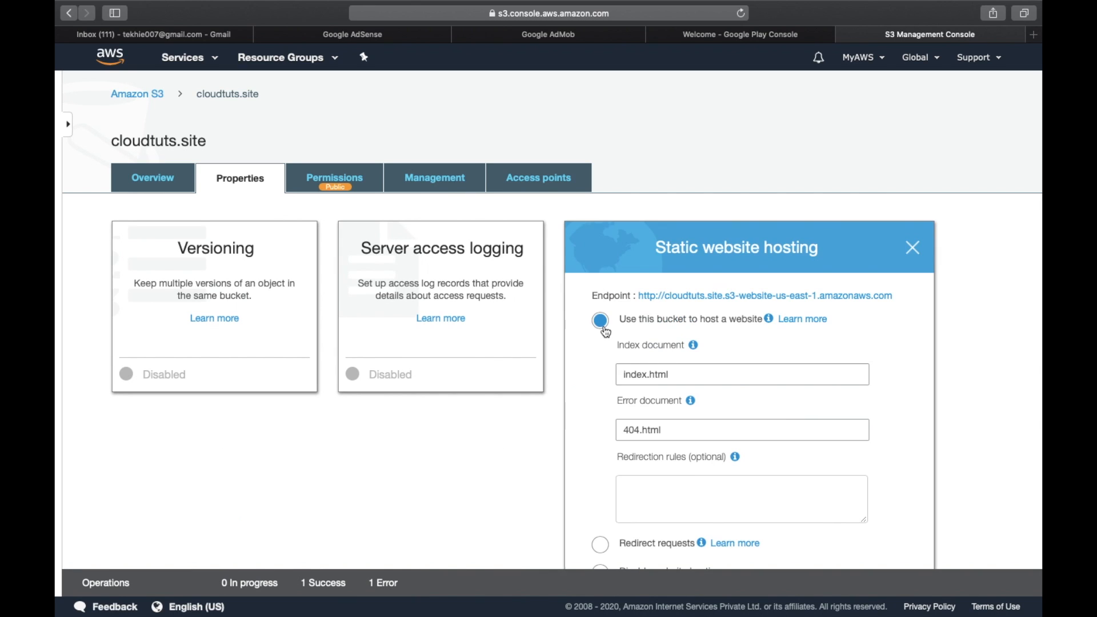
left_click(678, 297)
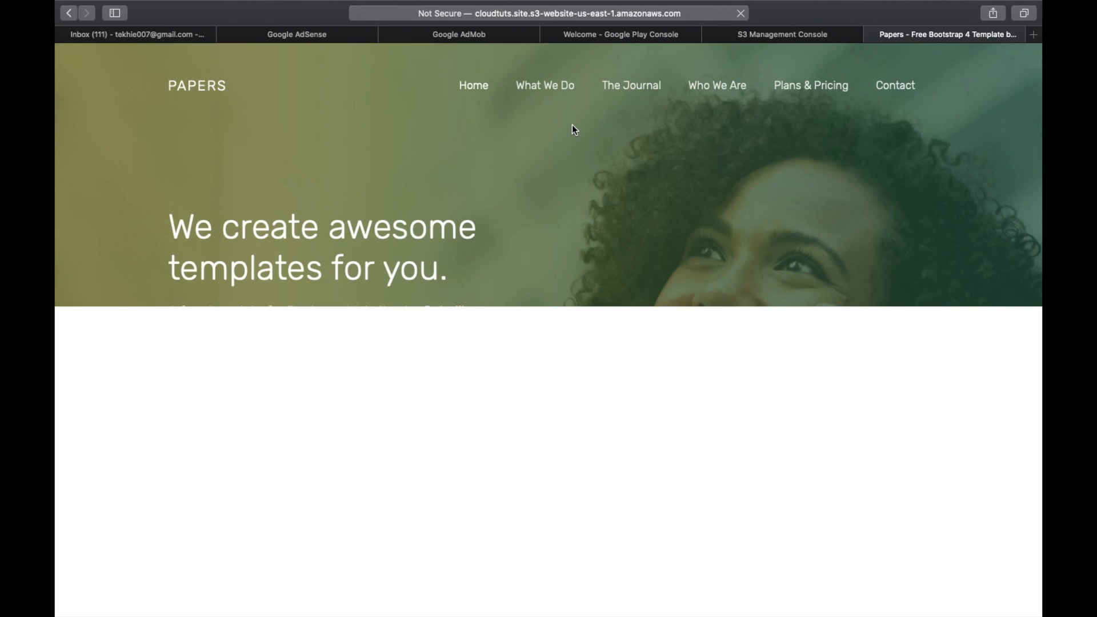
scroll(489, 306, "down", 10)
scroll(489, 306, "up", 15)
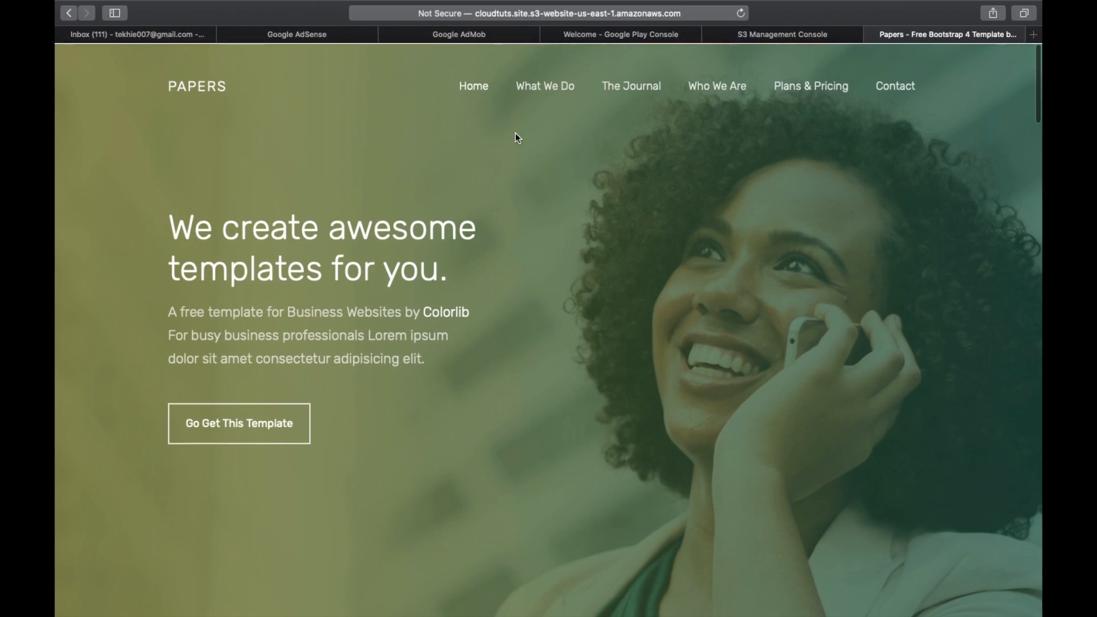
left_click(521, 87)
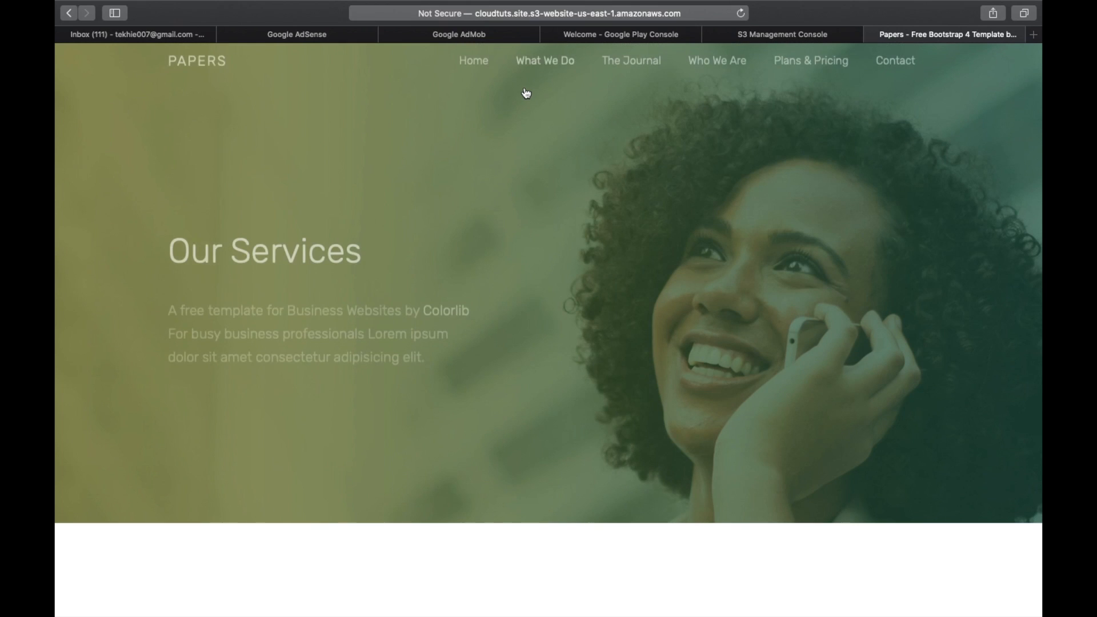
left_click(632, 94)
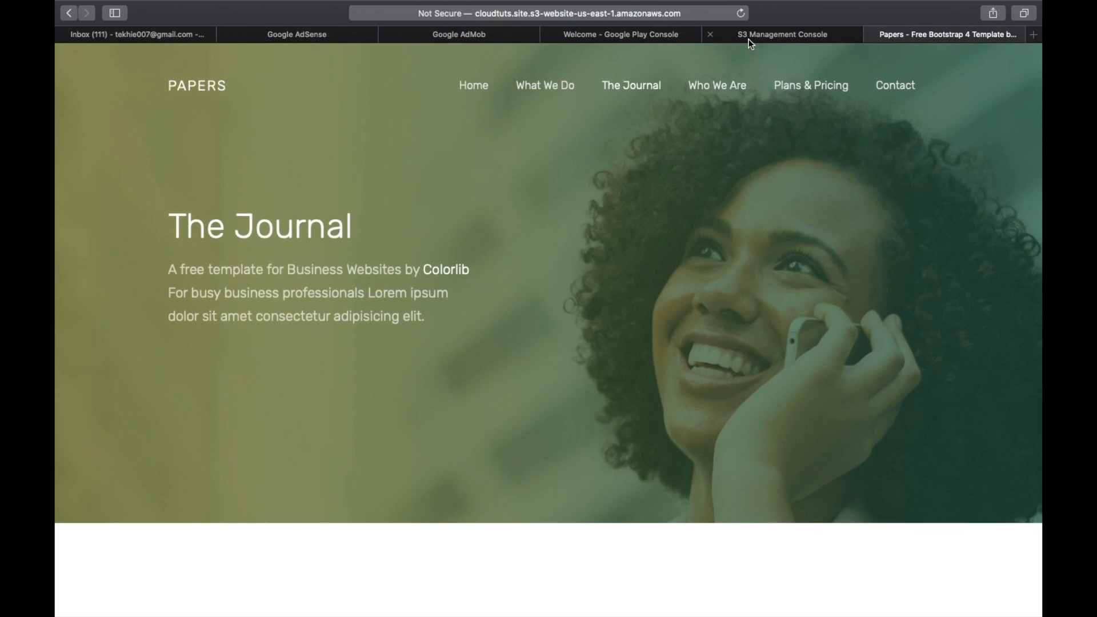
- Return to the S3 console, review the Static website hosting settings and bring up the link options for the endpoint
left_click(750, 41)
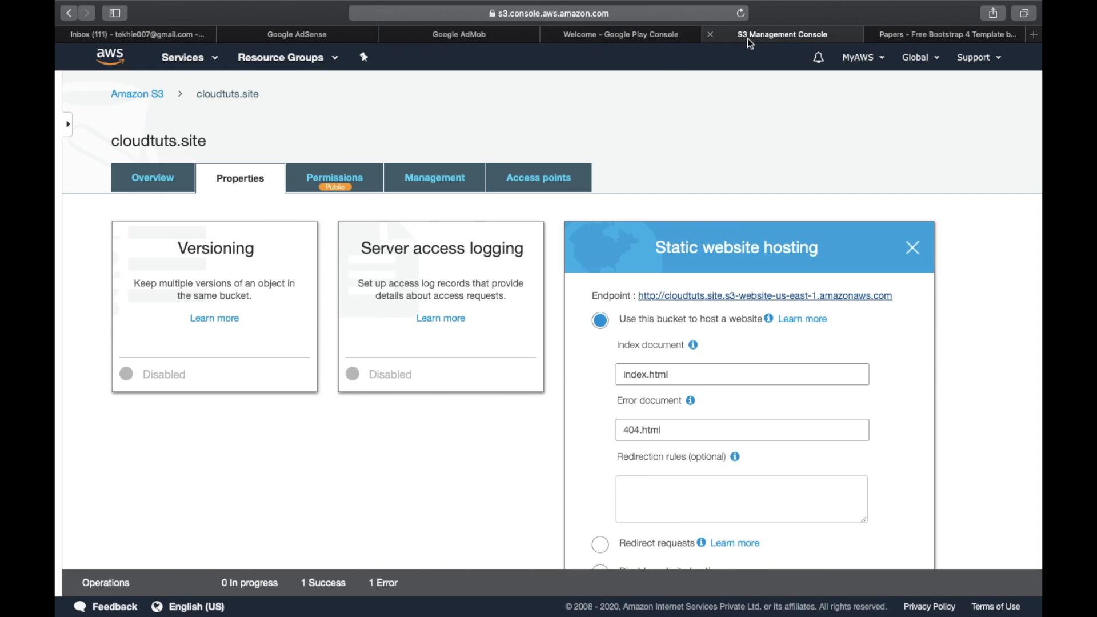
scroll(702, 389, "down", 5)
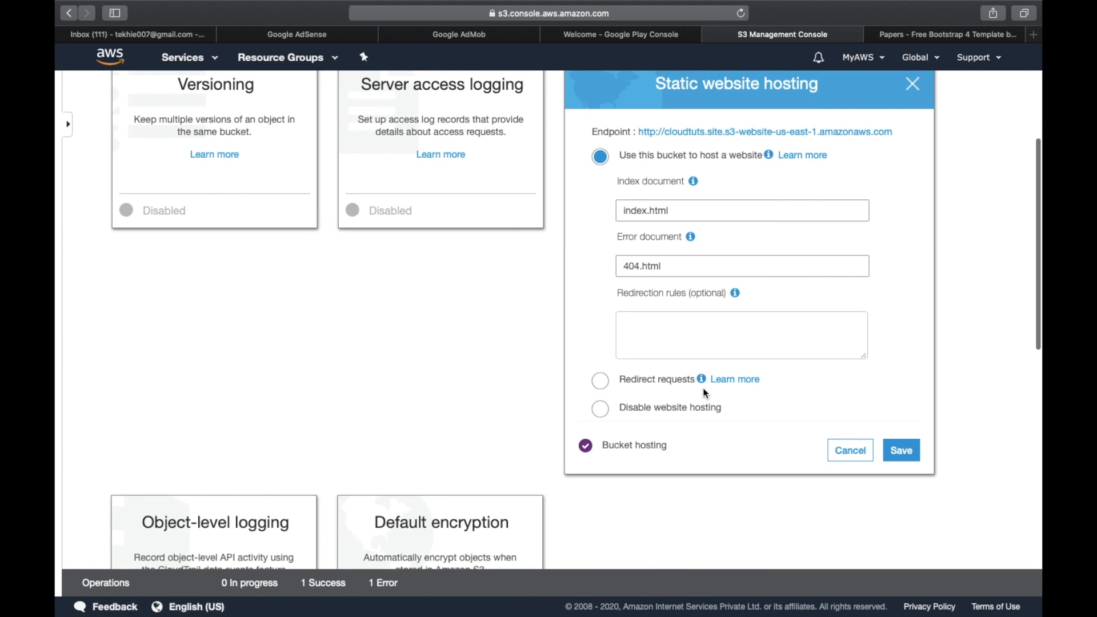
scroll(703, 393, "up", 2)
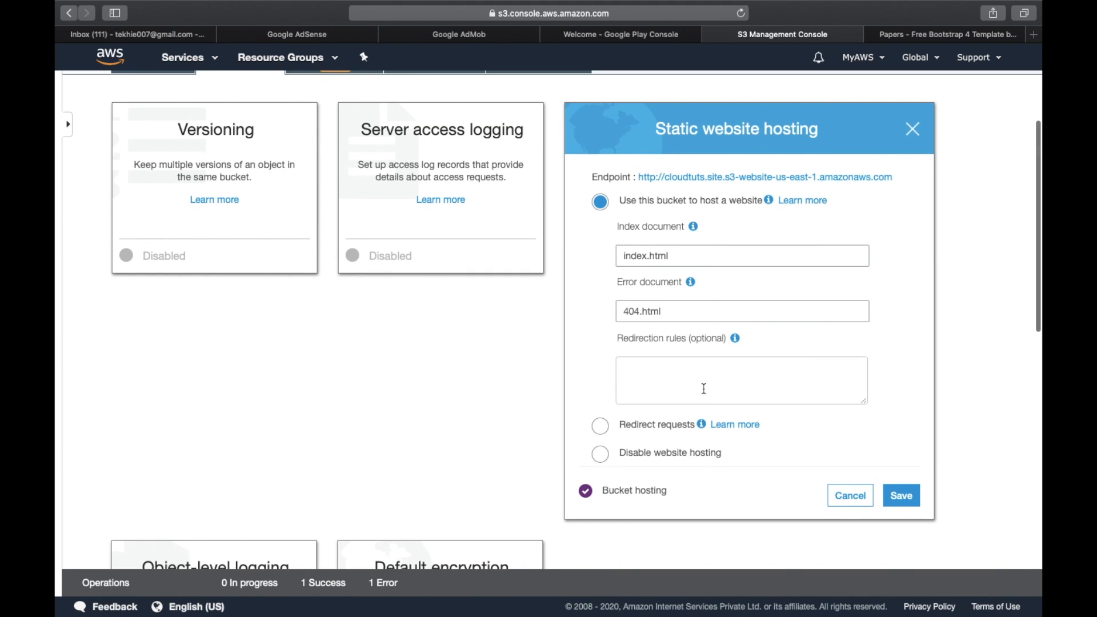
scroll(702, 393, "up", 1)
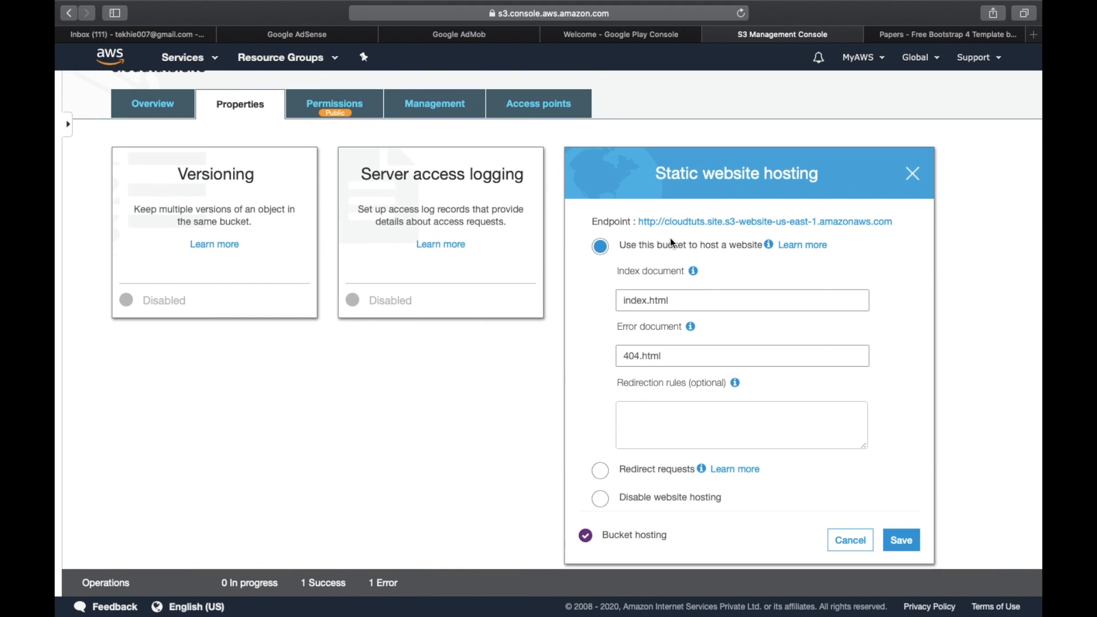
scroll(670, 238, "up", 3)
right_click(748, 296)
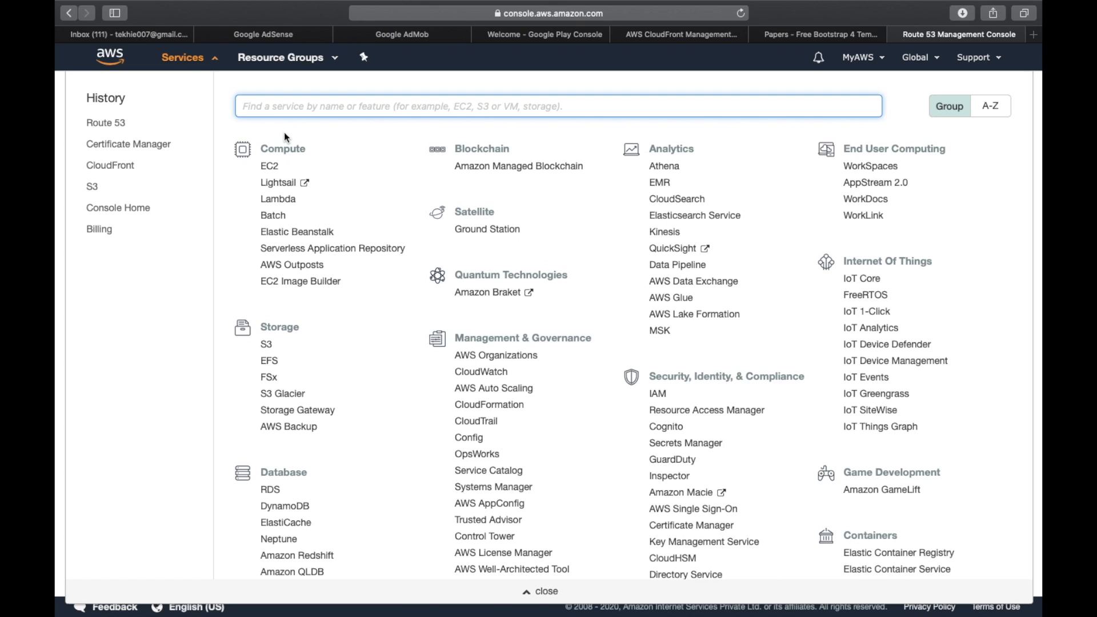
- Open Certificate Manager and enter cloudtuts.site as the domain name of a new certificate request
left_click(145, 147)
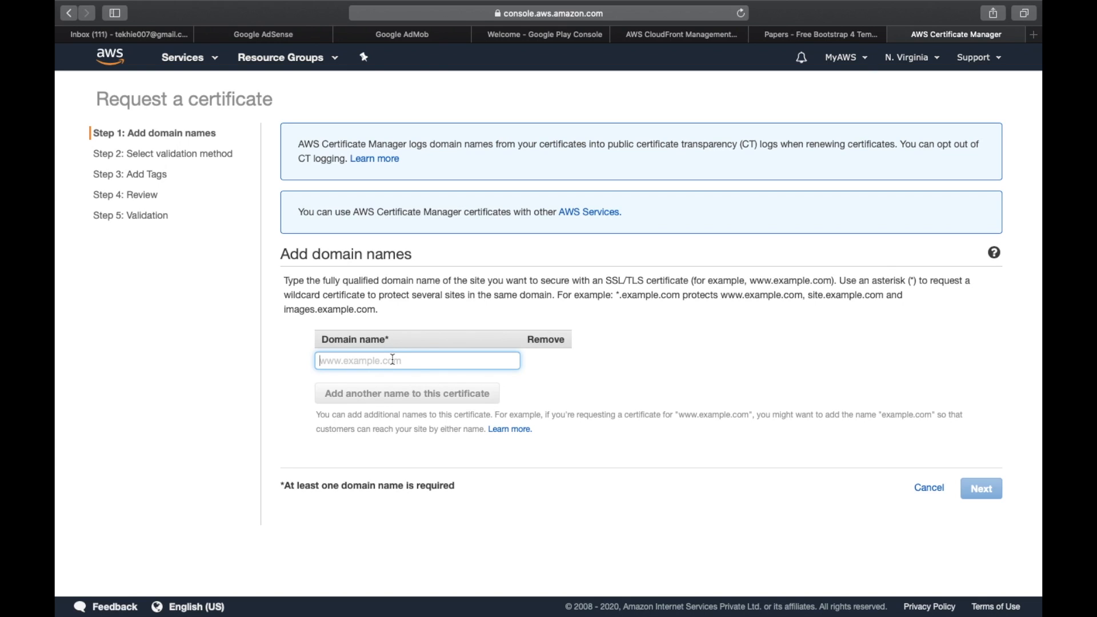
type("clou")
type("d tuts")
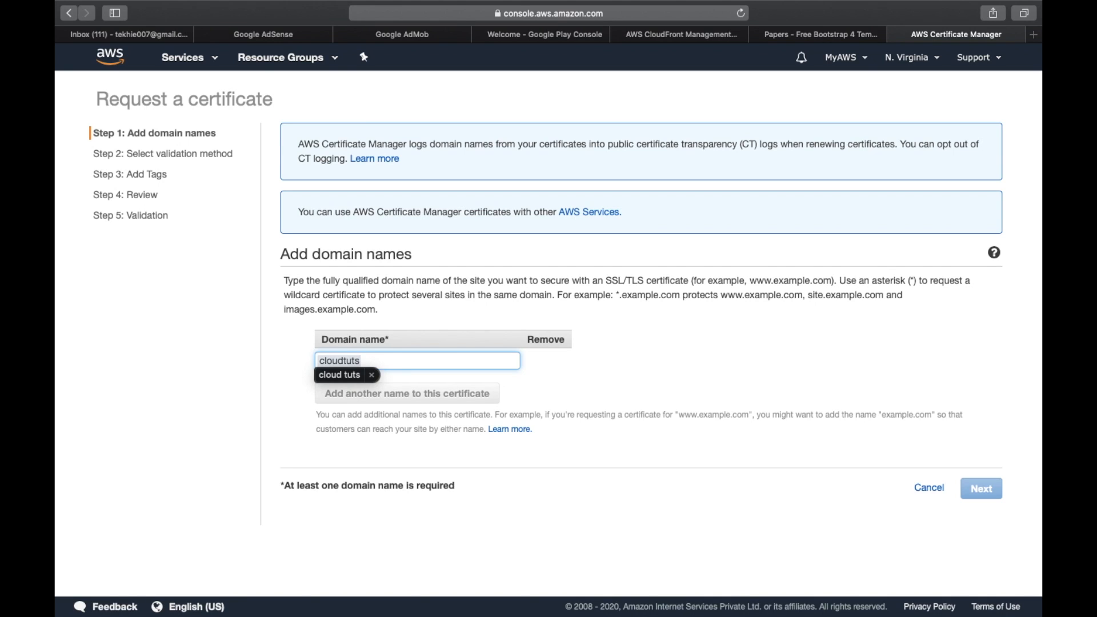
type(".")
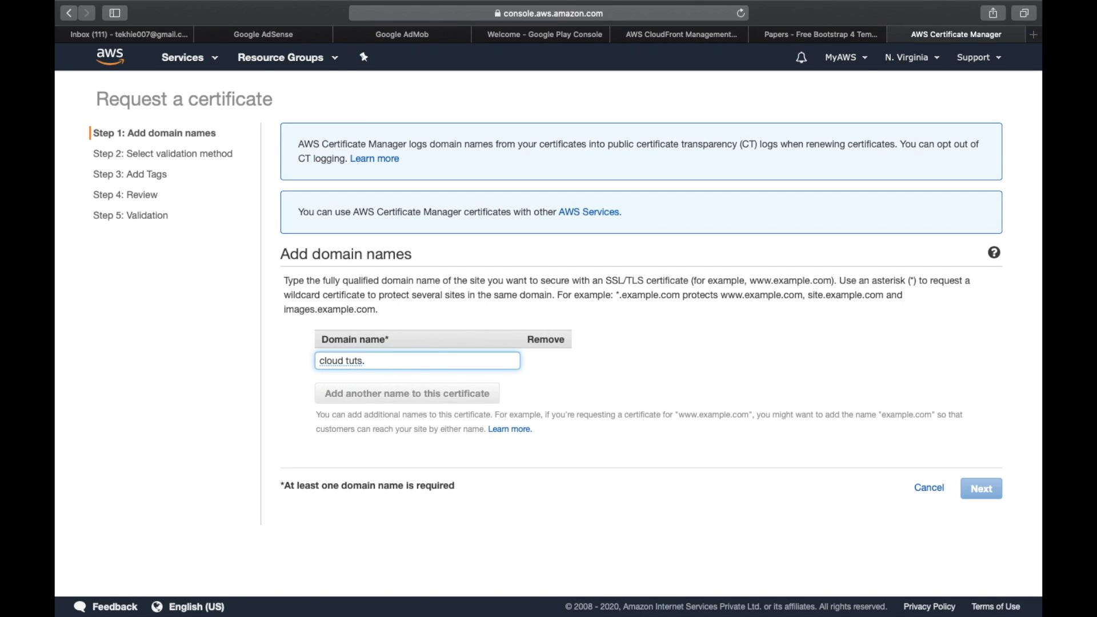
type("site")
left_click(345, 360)
key("BackSpace")
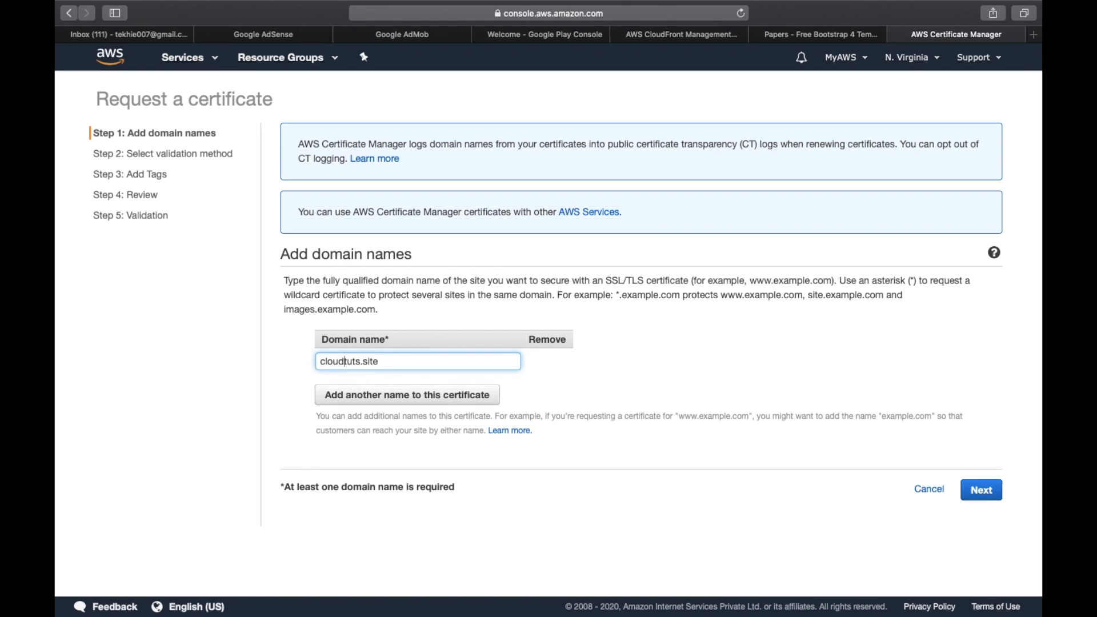
- Add the wildcard name *.cloudtuts.site to the certificate request
left_click(359, 402)
left_click(346, 386)
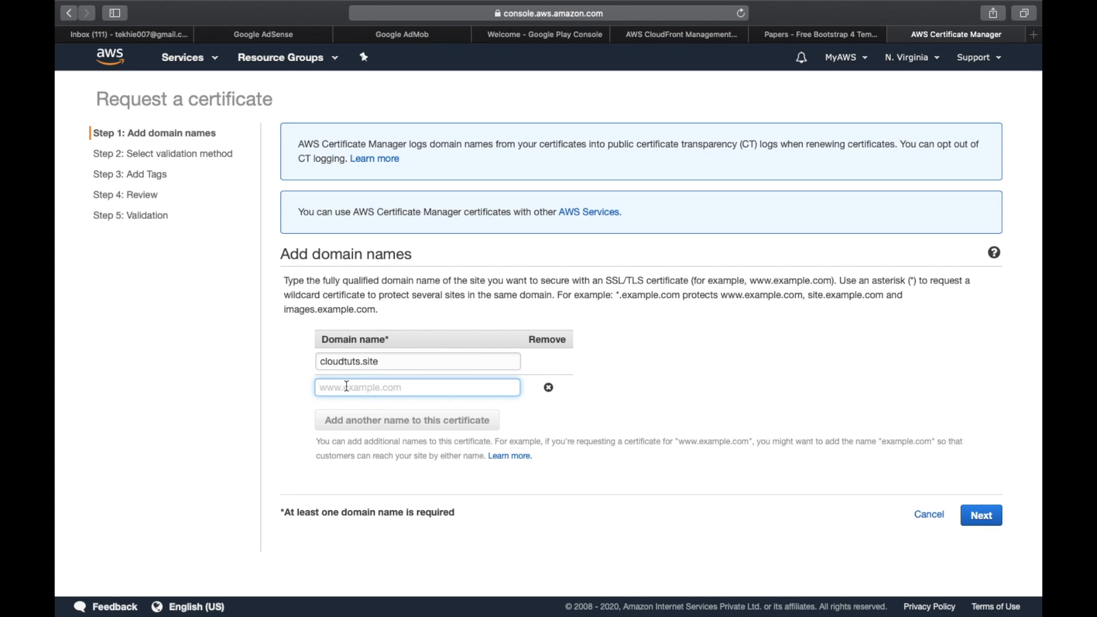
type("*")
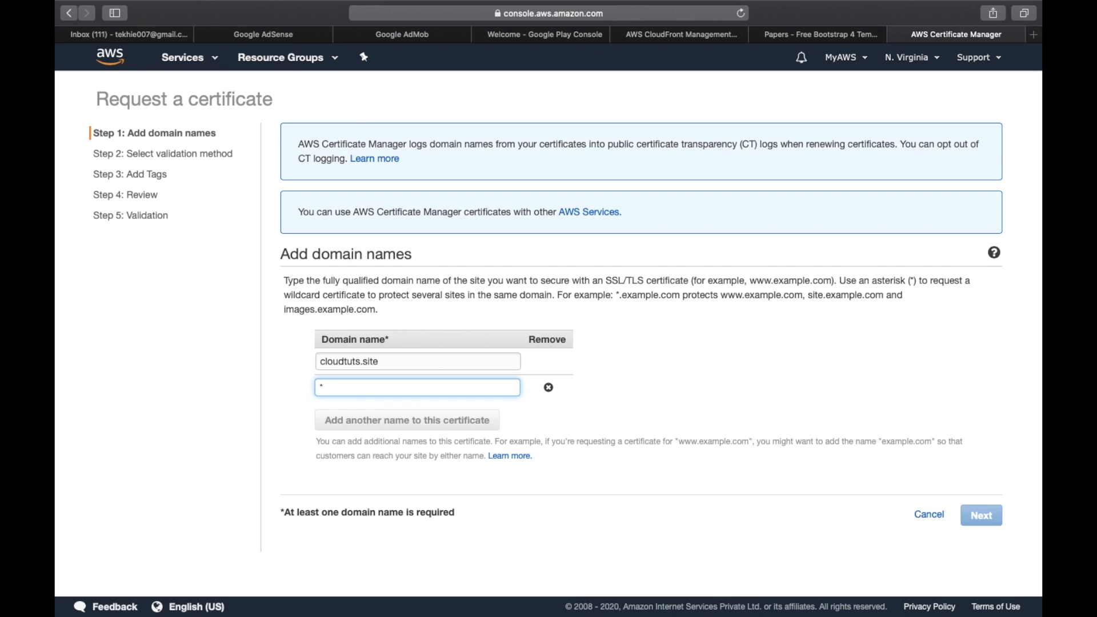
type(".cloudtuts.site")
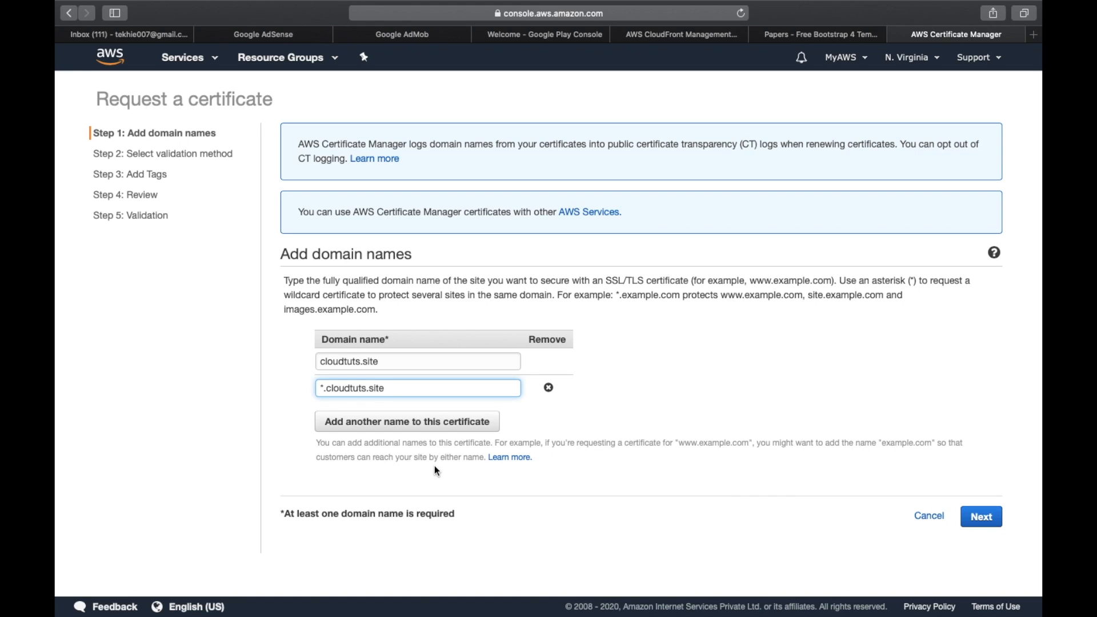
- Keep DNS validation, leave the tags empty, and confirm the certificate request after reviewing it
left_click(985, 517)
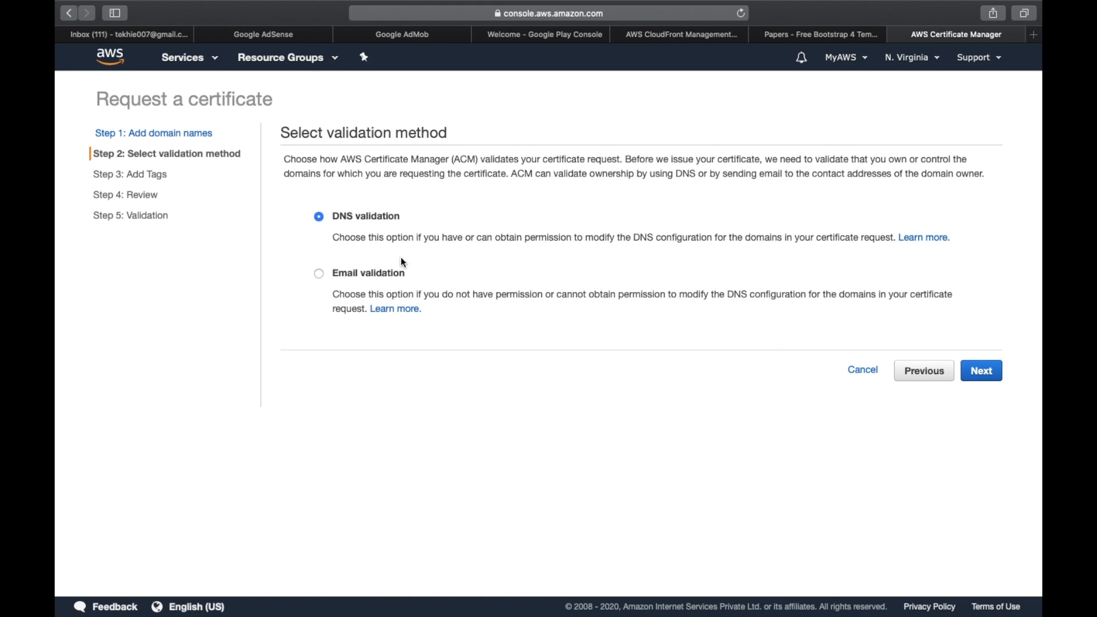
left_click(984, 377)
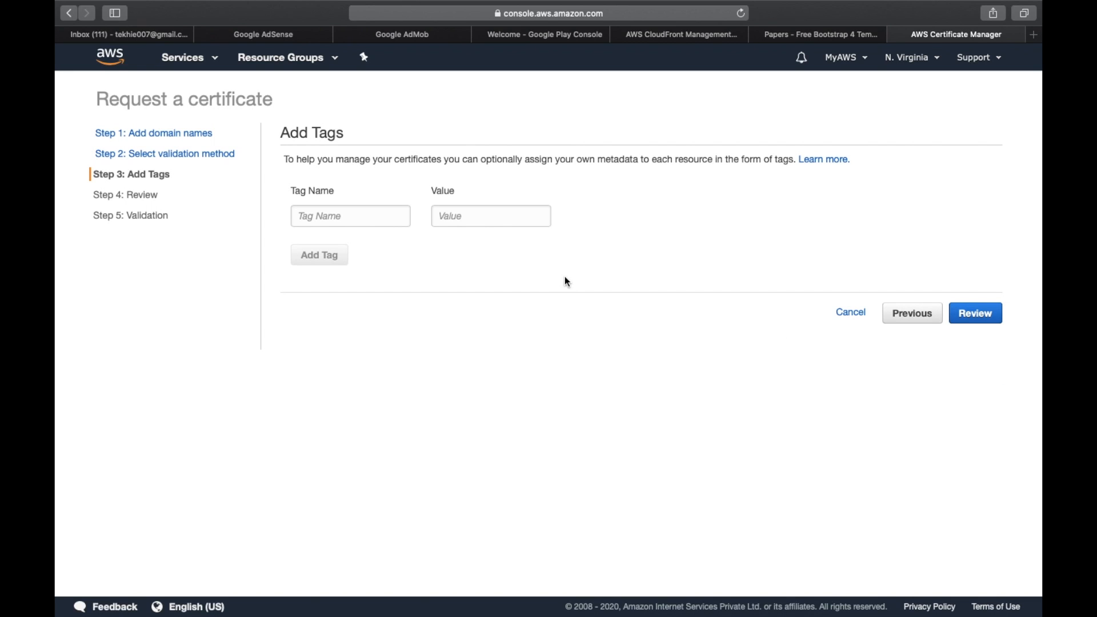
left_click(987, 314)
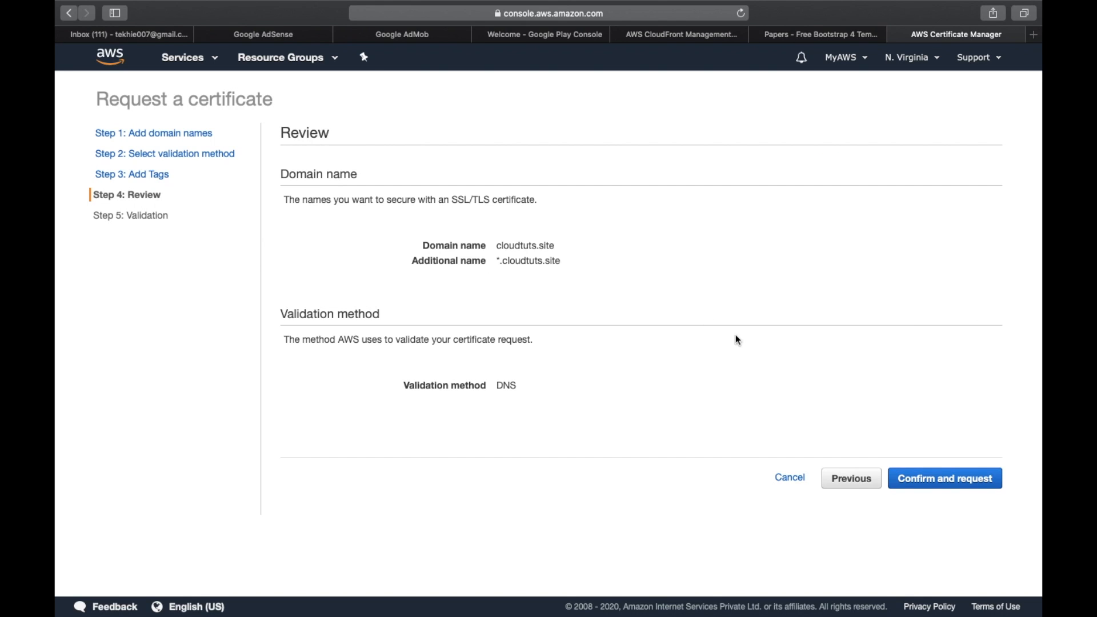
left_click(939, 478)
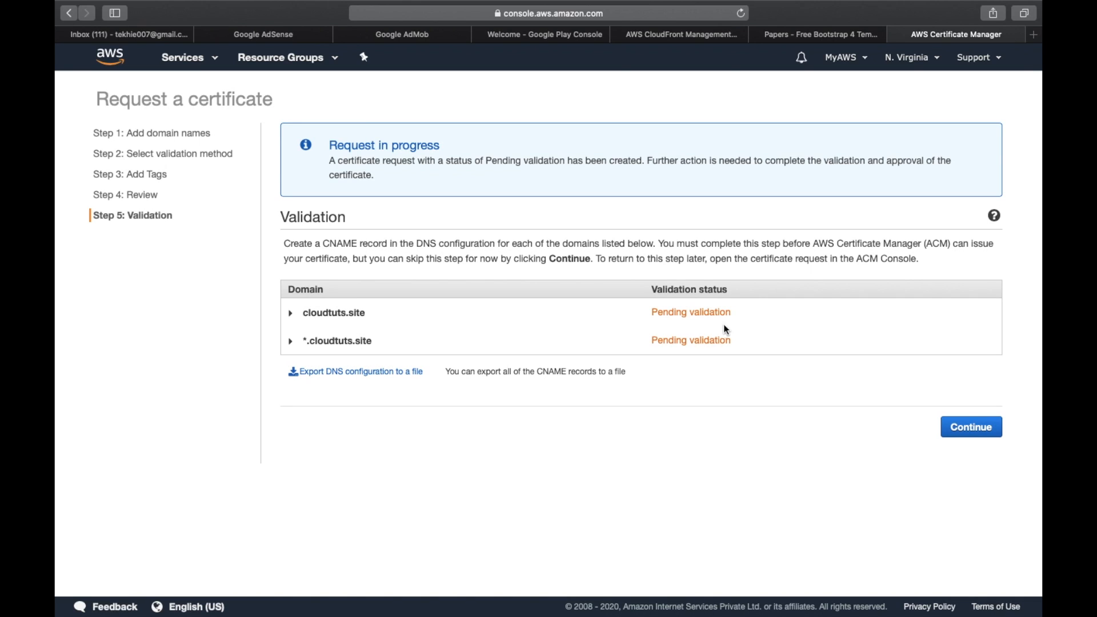
- Export the certificate's DNS configuration to a file, allowing the download, and open the cloudtuts.site hosted zone in Route 53
left_click(385, 373)
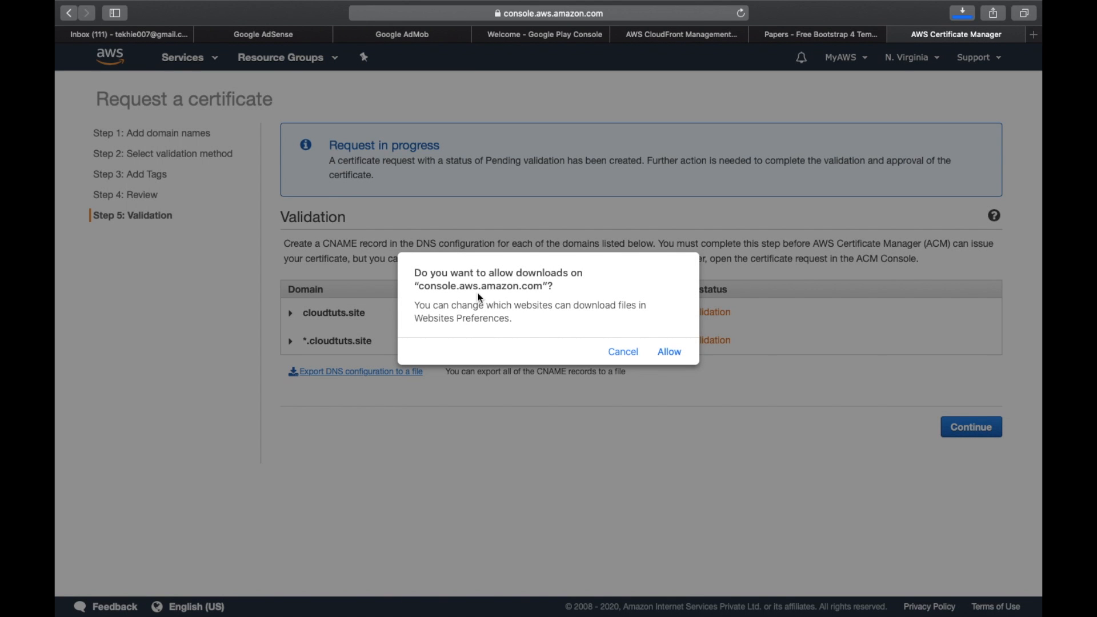
left_click(670, 351)
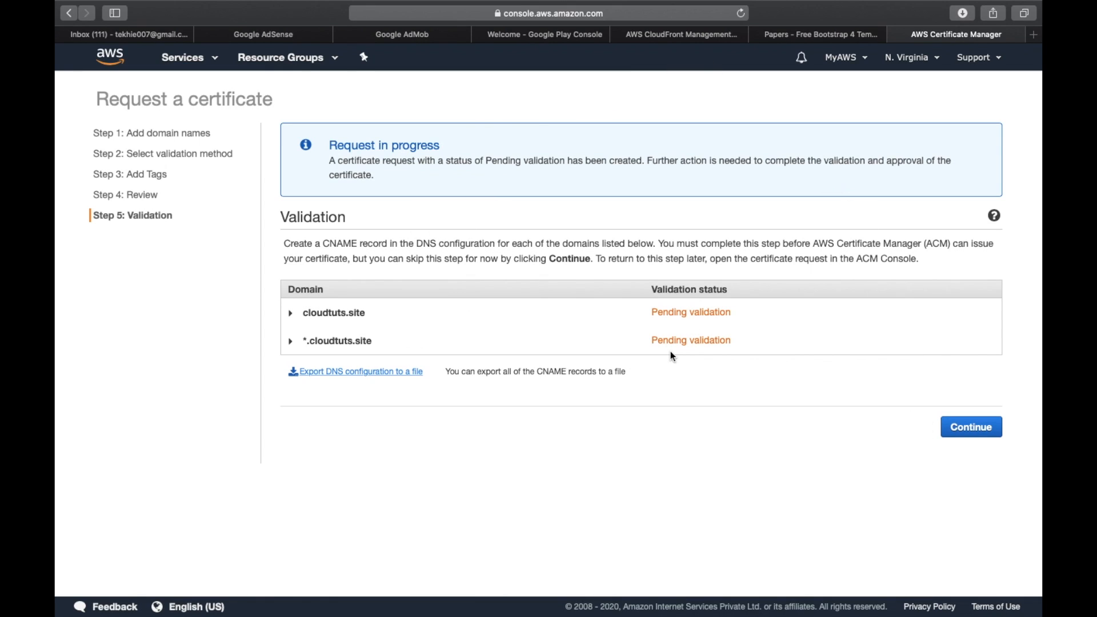
left_click(209, 59)
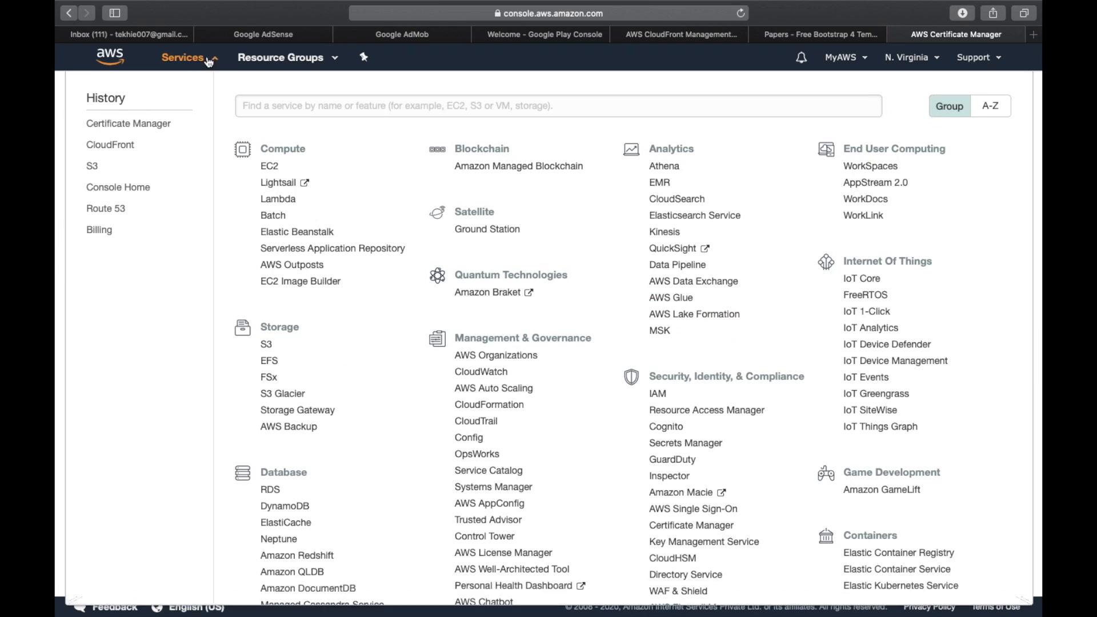
left_click(106, 209)
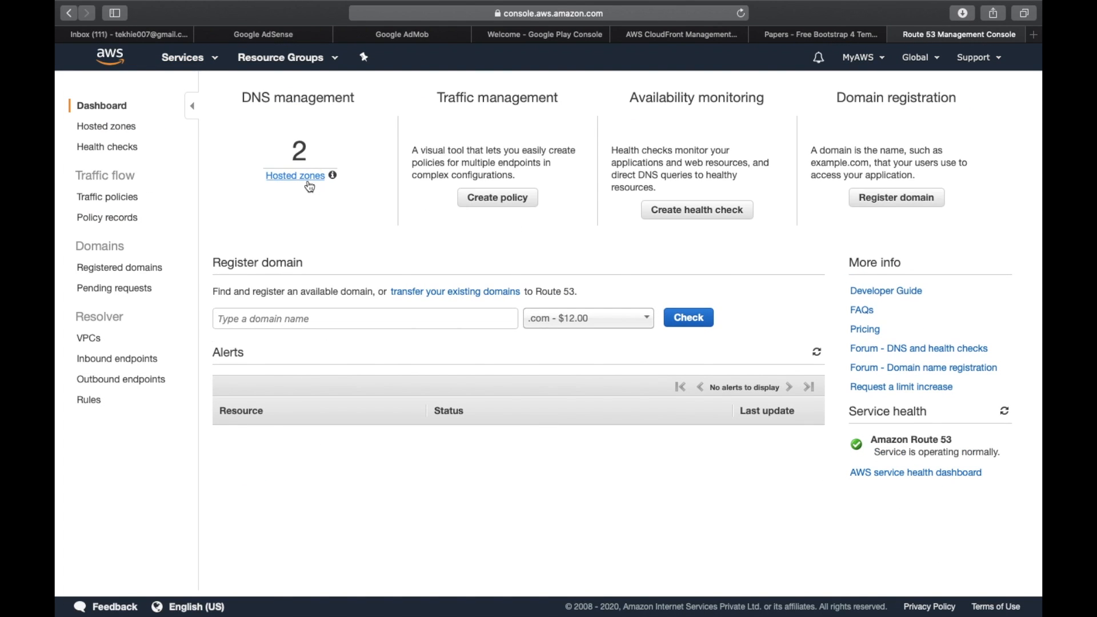
left_click(308, 177)
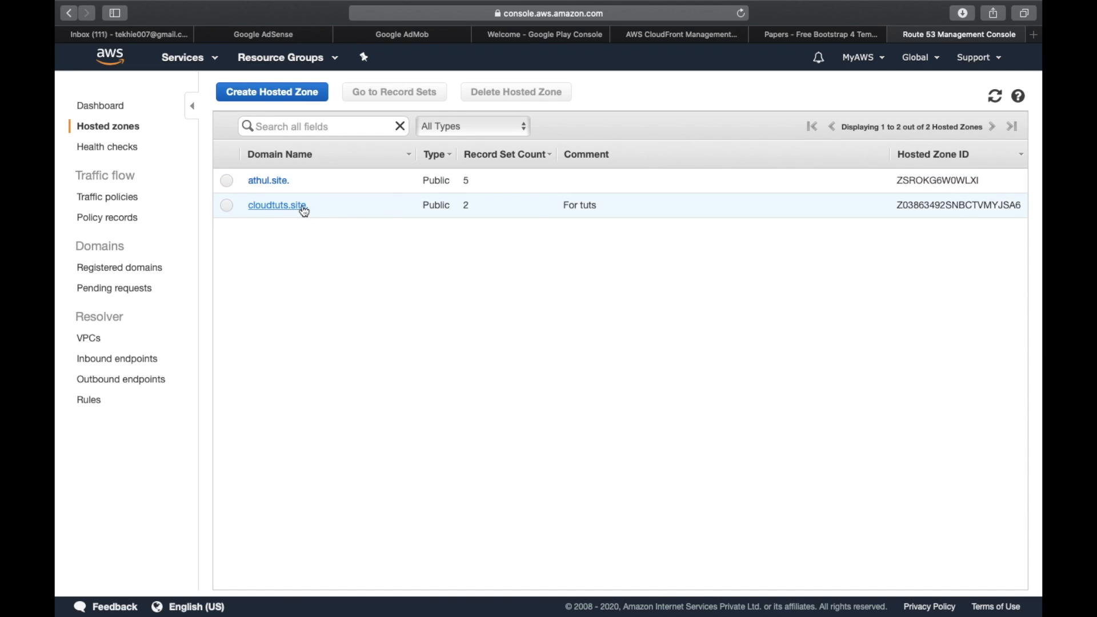
left_click(299, 206)
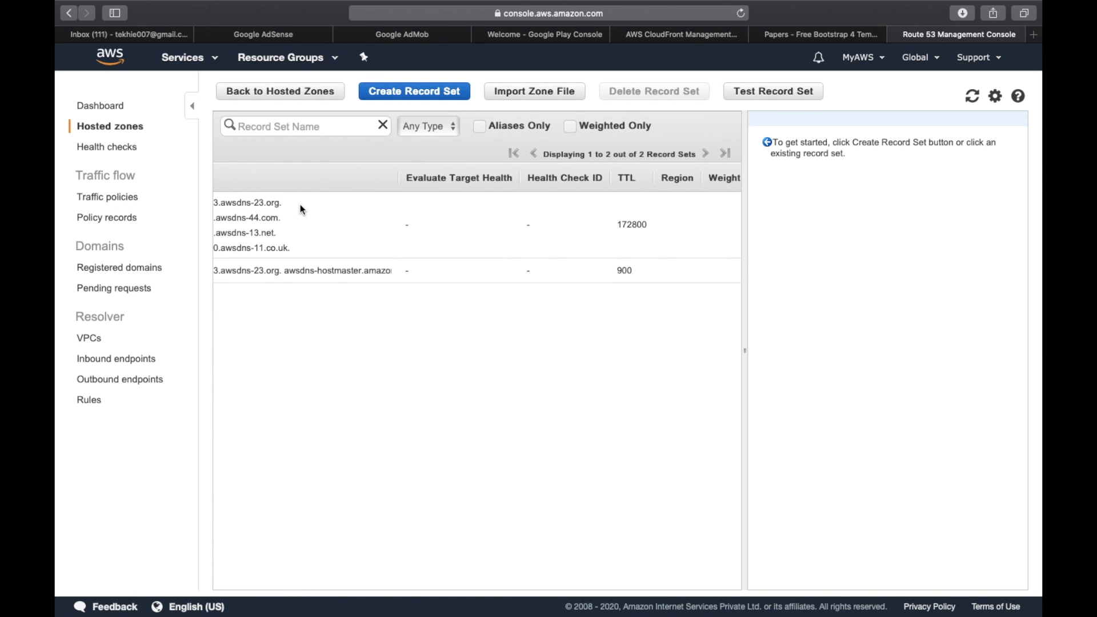
- Copy the cloudtuts.site record name from the DNS_Configuration sheet in Numbers, and start a CNAME record set in the Route 53 zone
key("ctrl+Left")
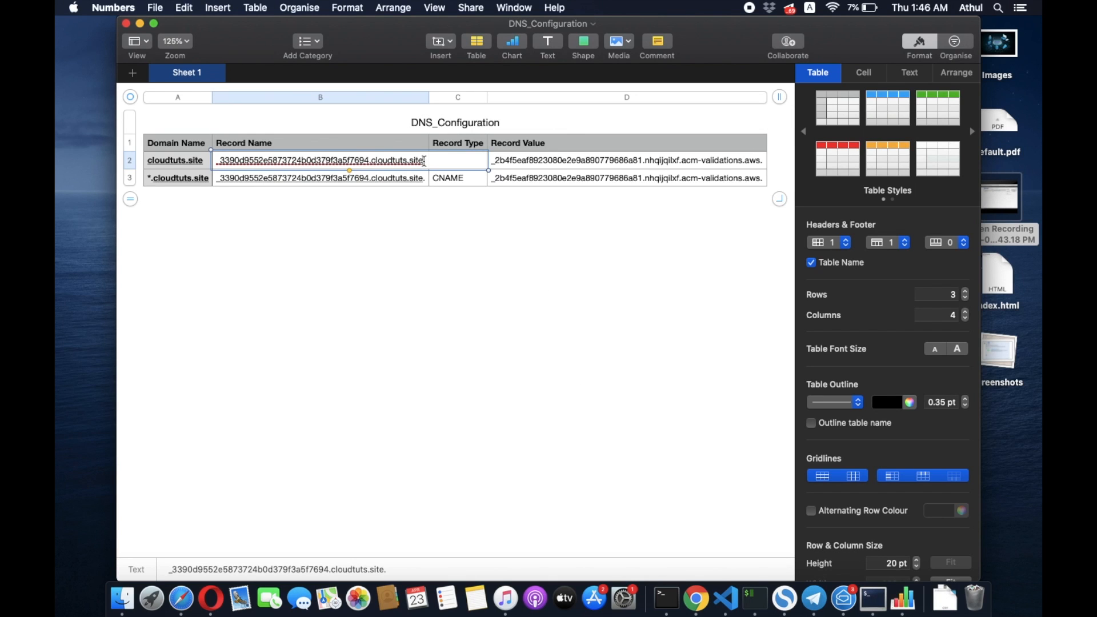
double_click(354, 159)
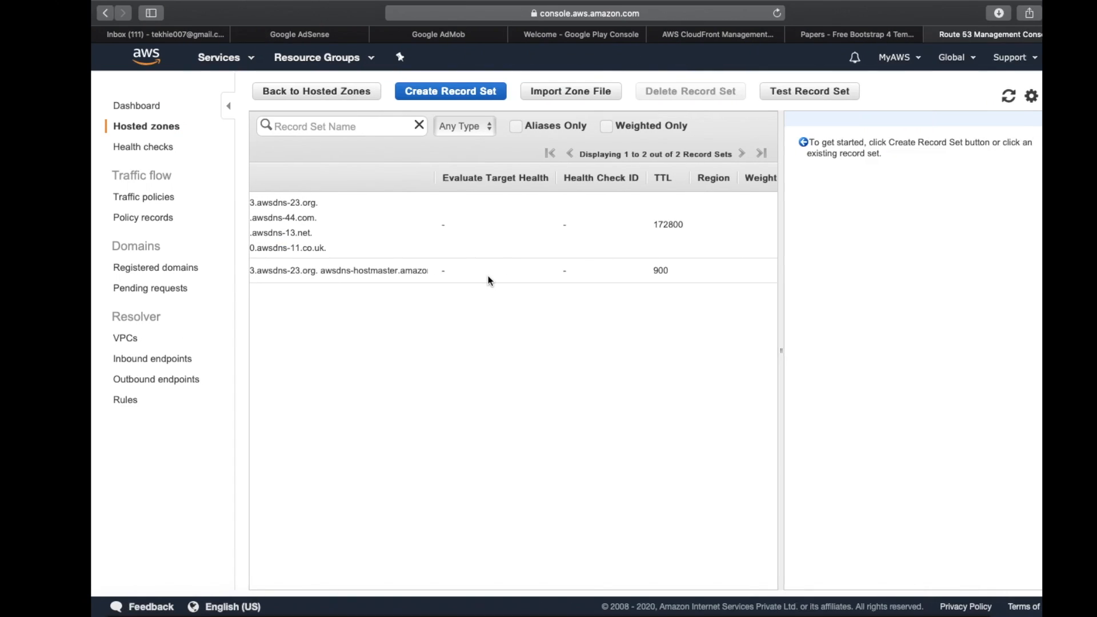
left_click(411, 91)
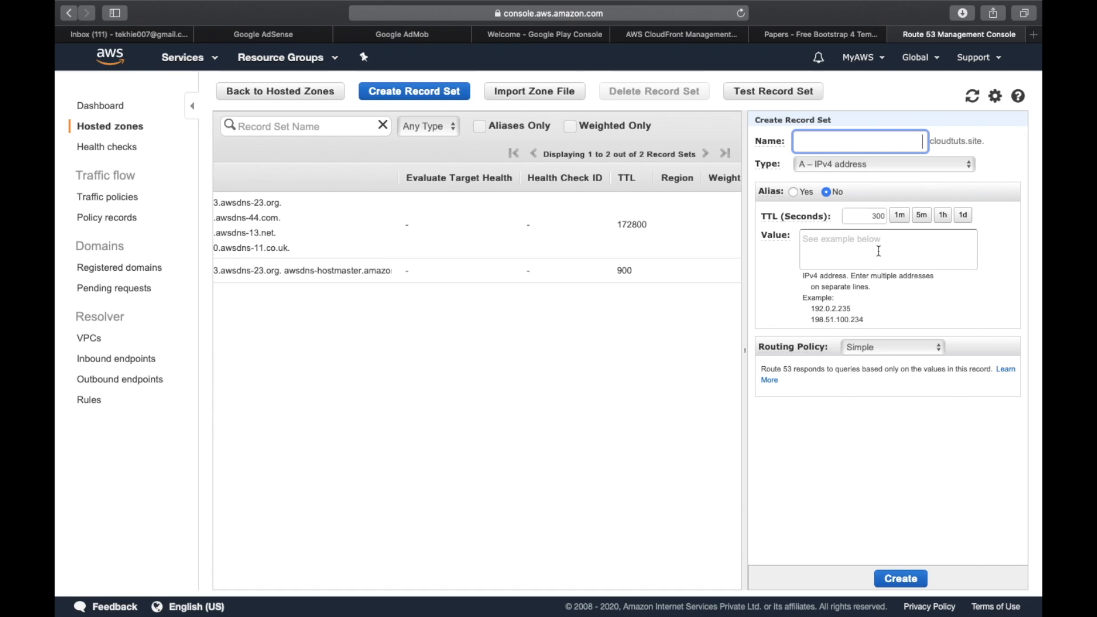
left_click(849, 163)
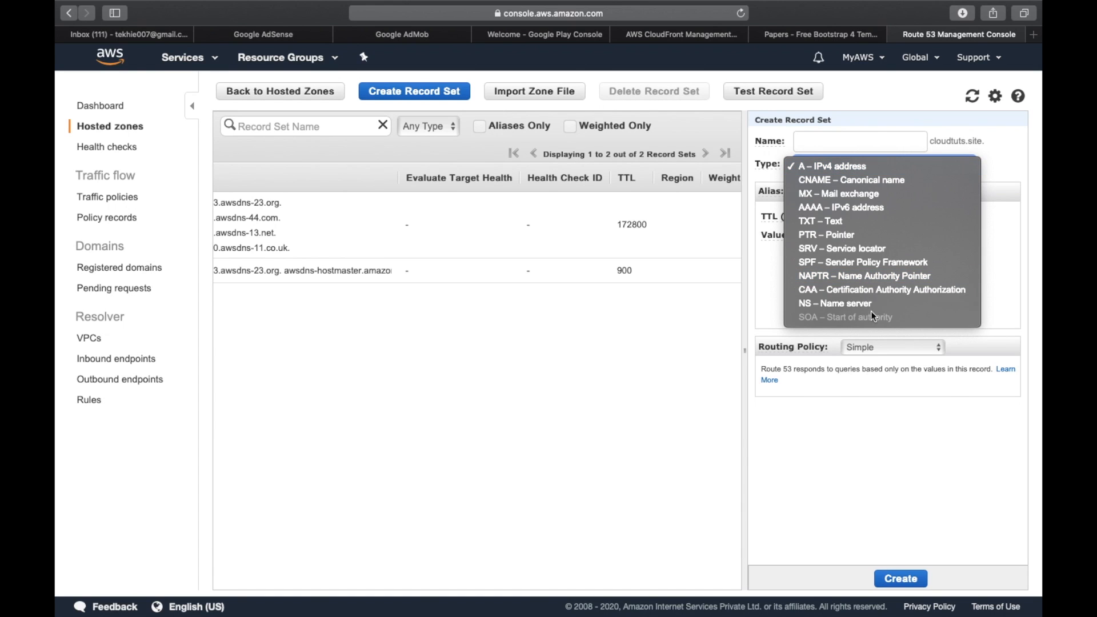
left_click(849, 179)
left_click(831, 245)
- Paste the copied record name as the record set's name and remove its trailing .cloudtuts.site part
left_click(859, 142)
key("super+v")
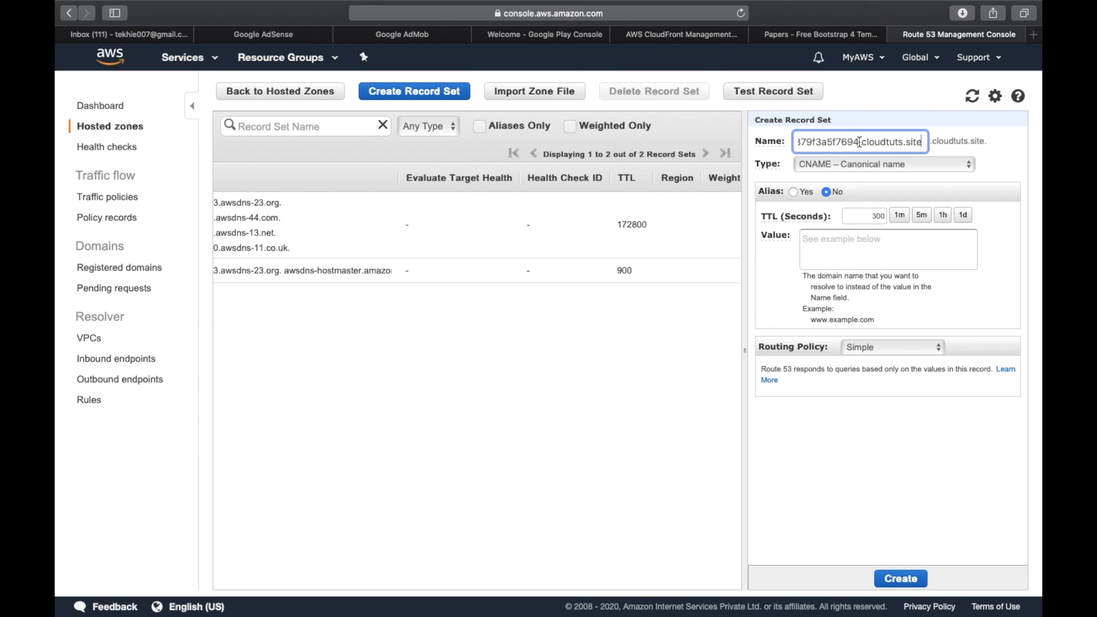
key("BackSpace")
key("BackSpace")
key("BackSpace")
key("BackSpace")
key("BackSpace")
key("BackSpace")
key("BackSpace")
key("BackSpace")
key("BackSpace")
key("BackSpace")
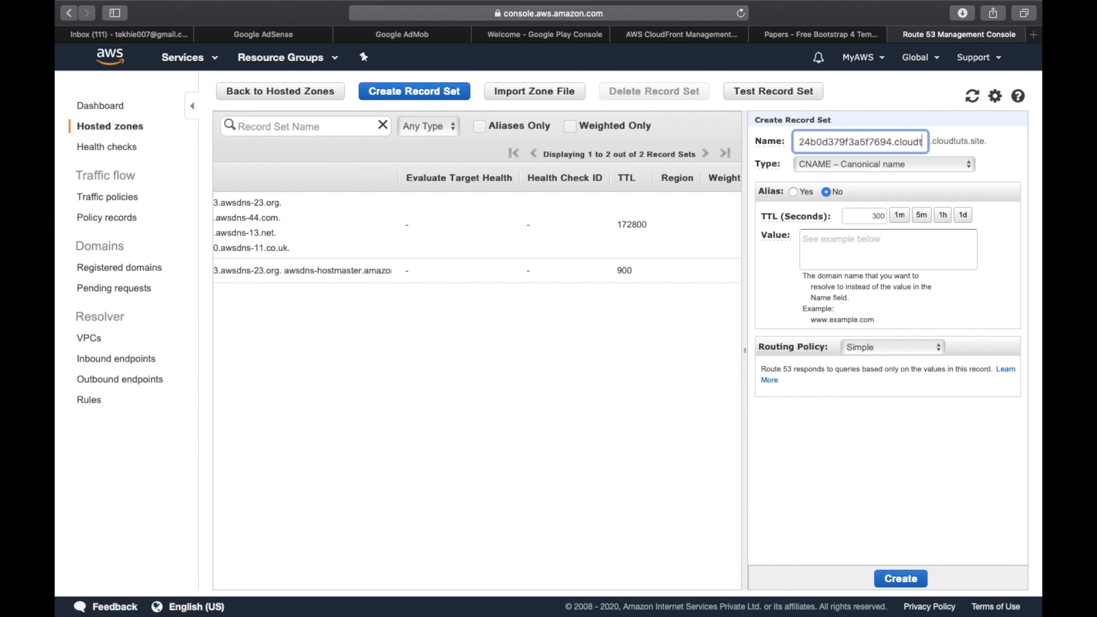
key("BackSpace")
key("BackSpace")
key("BackSpace")
key("BackSpace")
key("BackSpace")
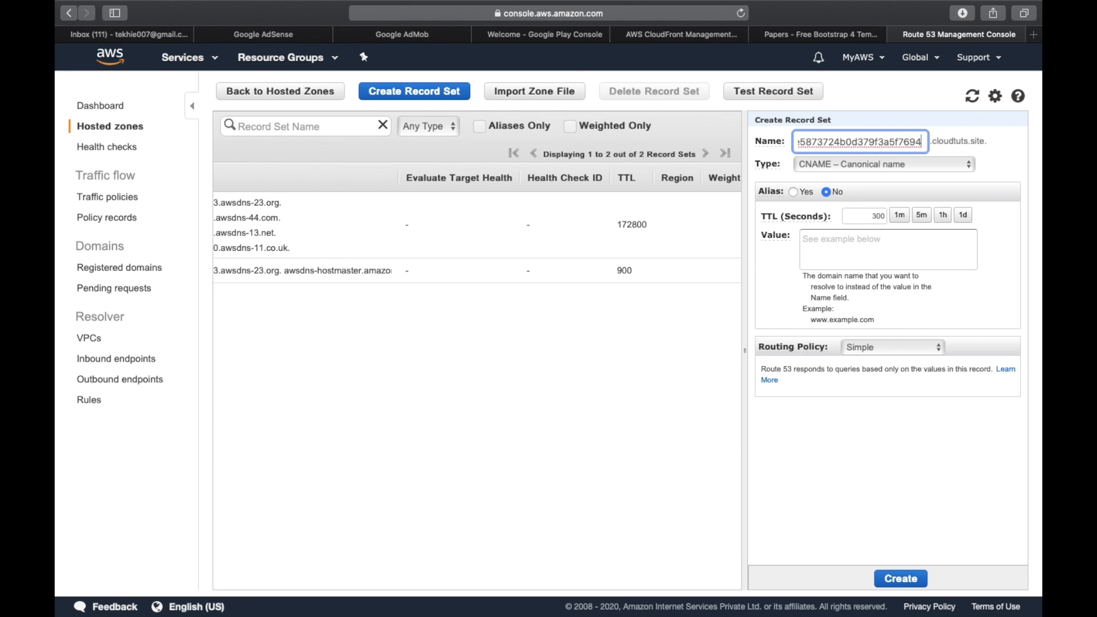
- Copy the full Record Value text of the cloudtuts.site row in the DNS_Configuration sheet in Numbers
key("ctrl+Left")
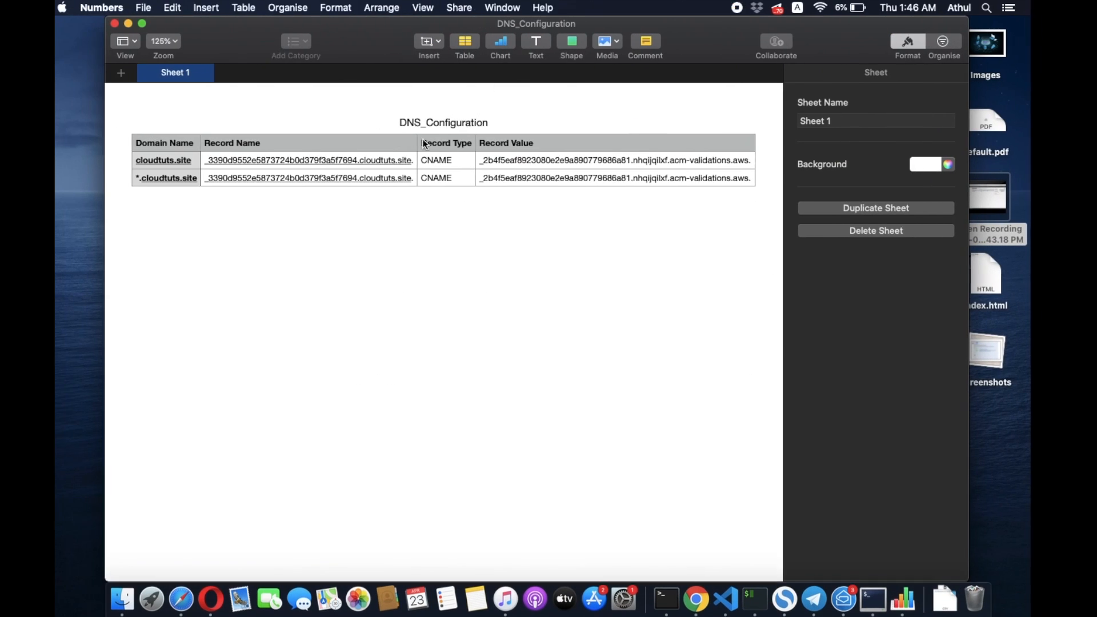
left_click(493, 161)
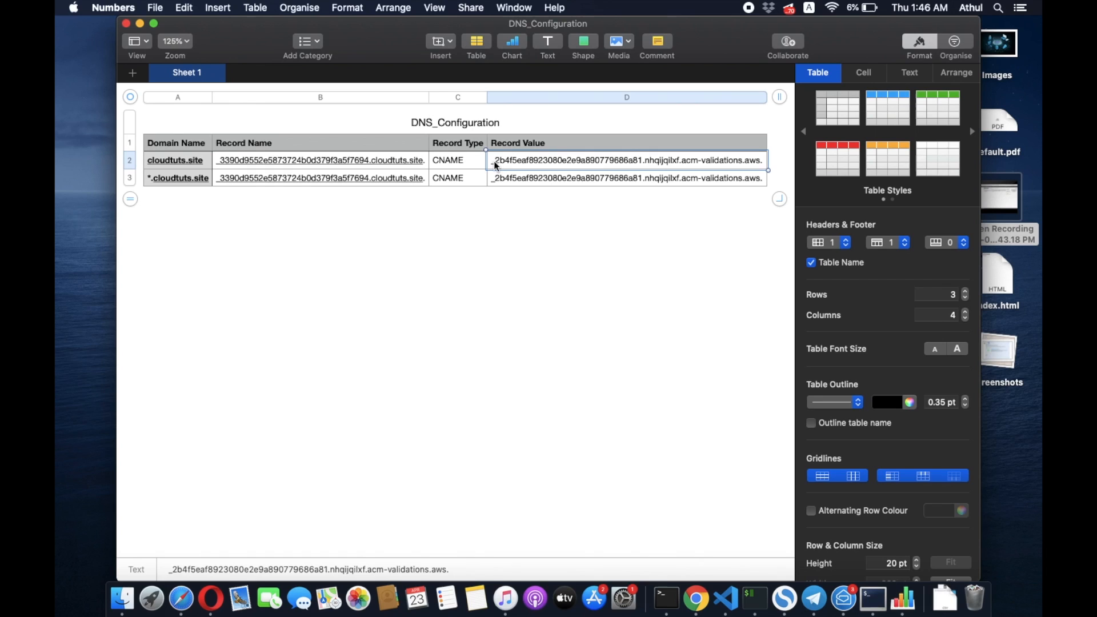
key("super+a")
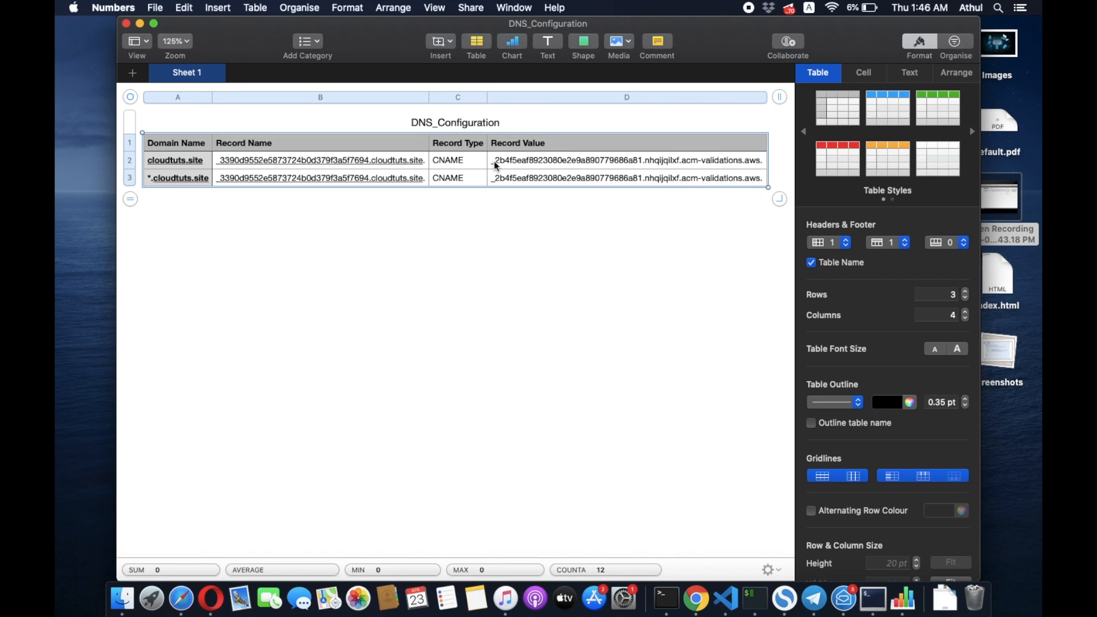
left_click(495, 166)
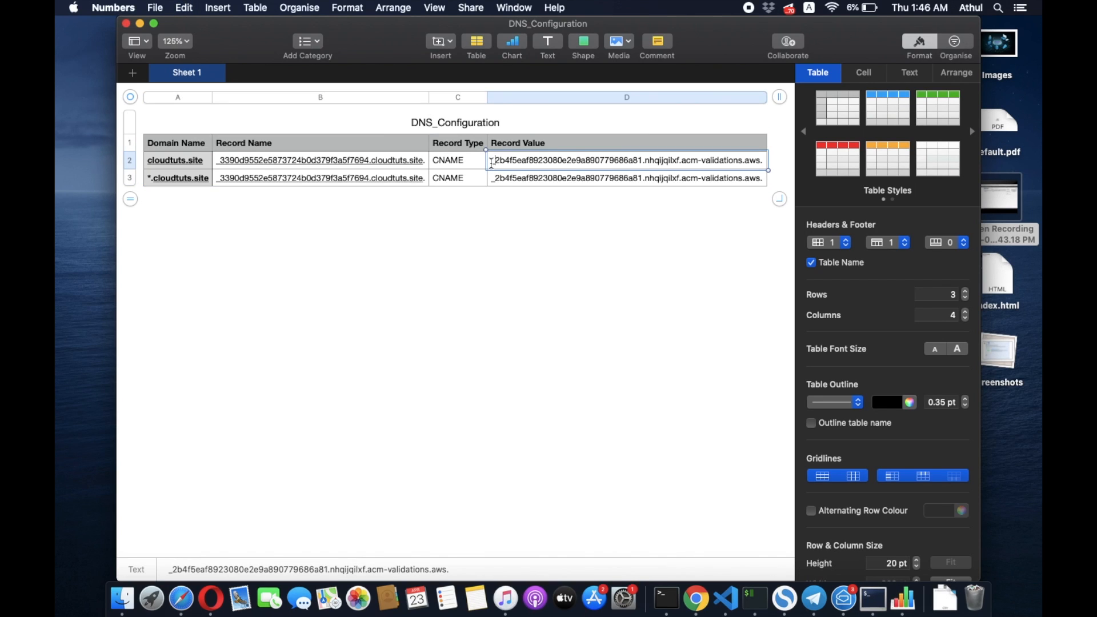
left_click_drag(491, 164, 620, 174)
key("super+c")
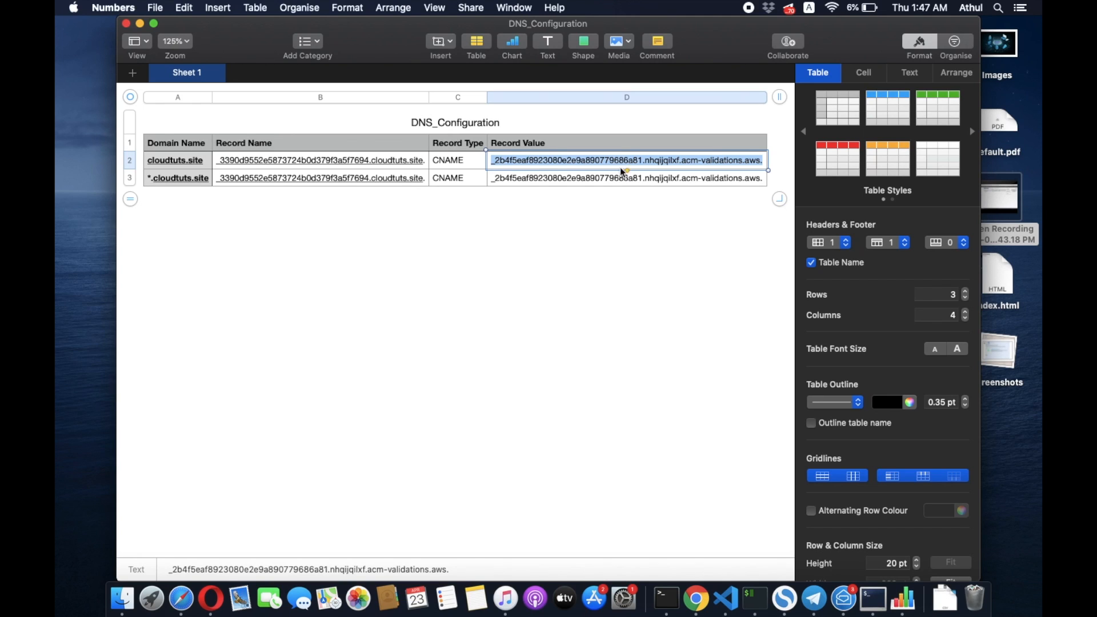
scroll(625, 166, "right", 2)
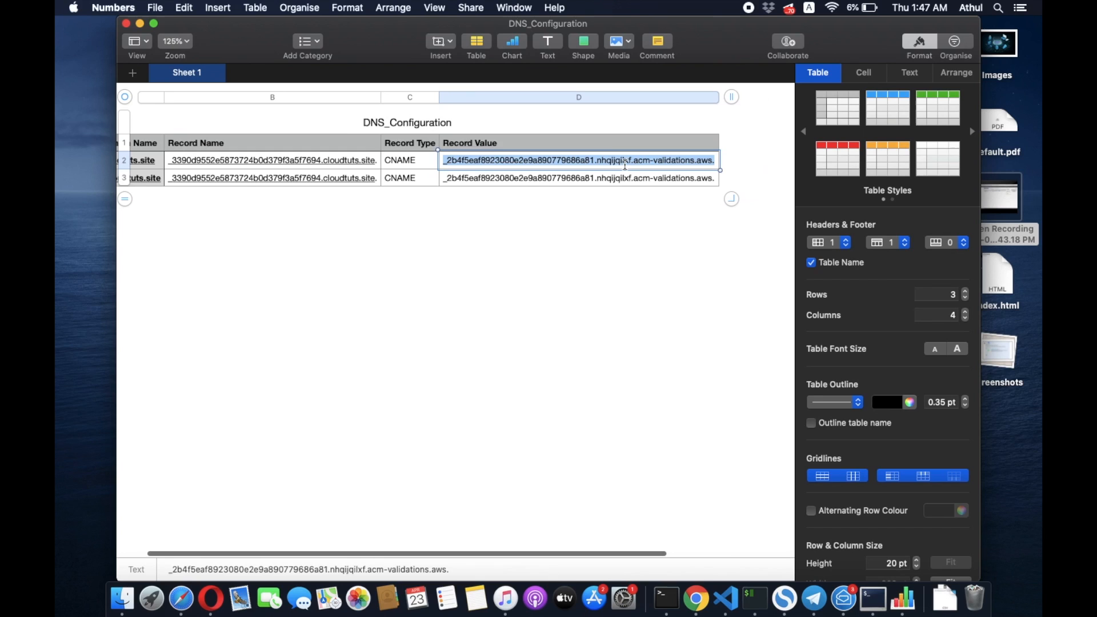
- Return to Route 53, paste the copied text as the CNAME record's value, and create the record set
key("ctrl+Right")
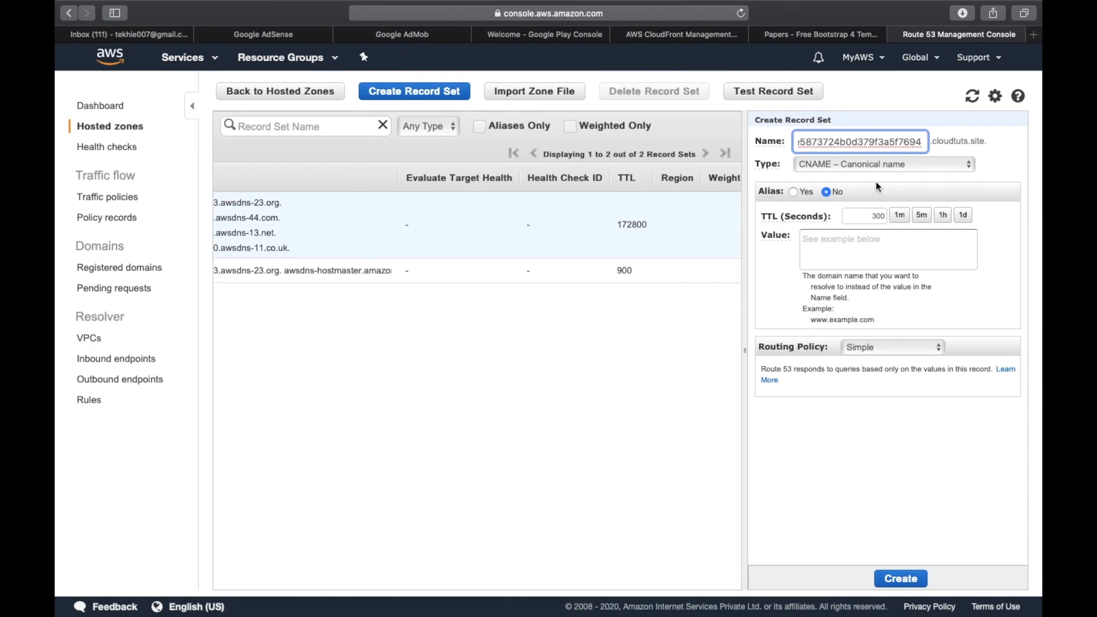
left_click(861, 256)
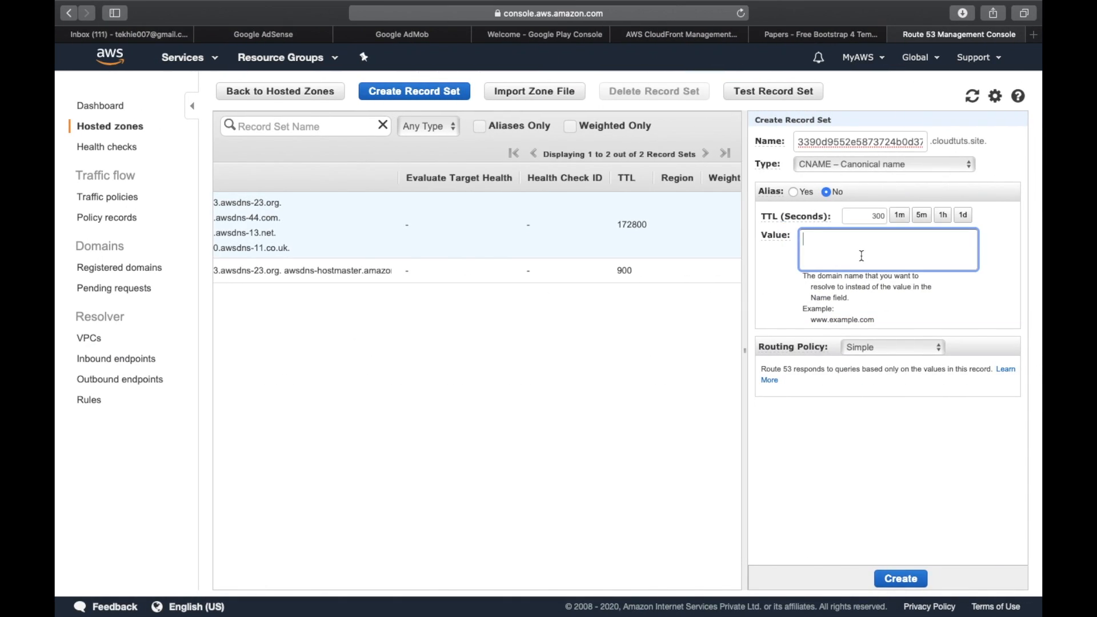
key("super+v")
key("ctrl+Left")
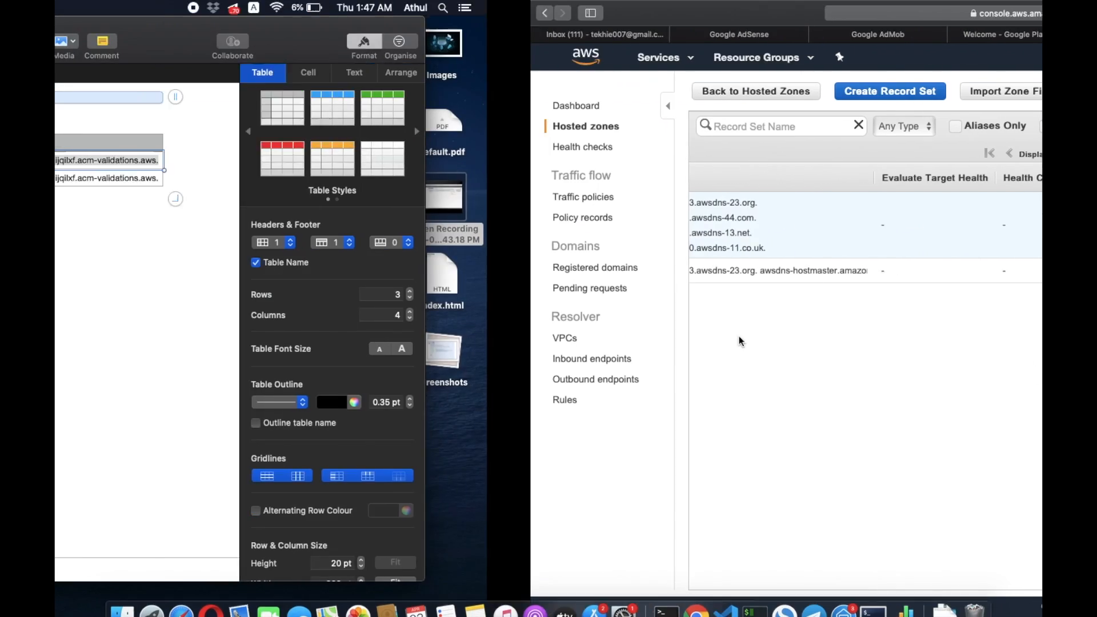
key("ctrl+Right")
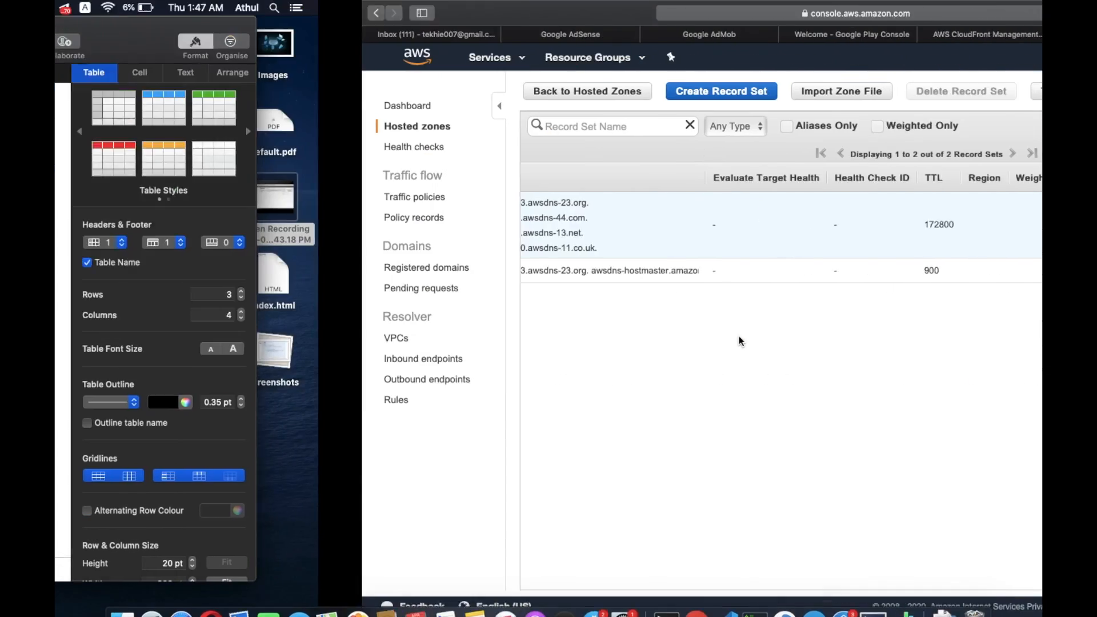
left_click(901, 578)
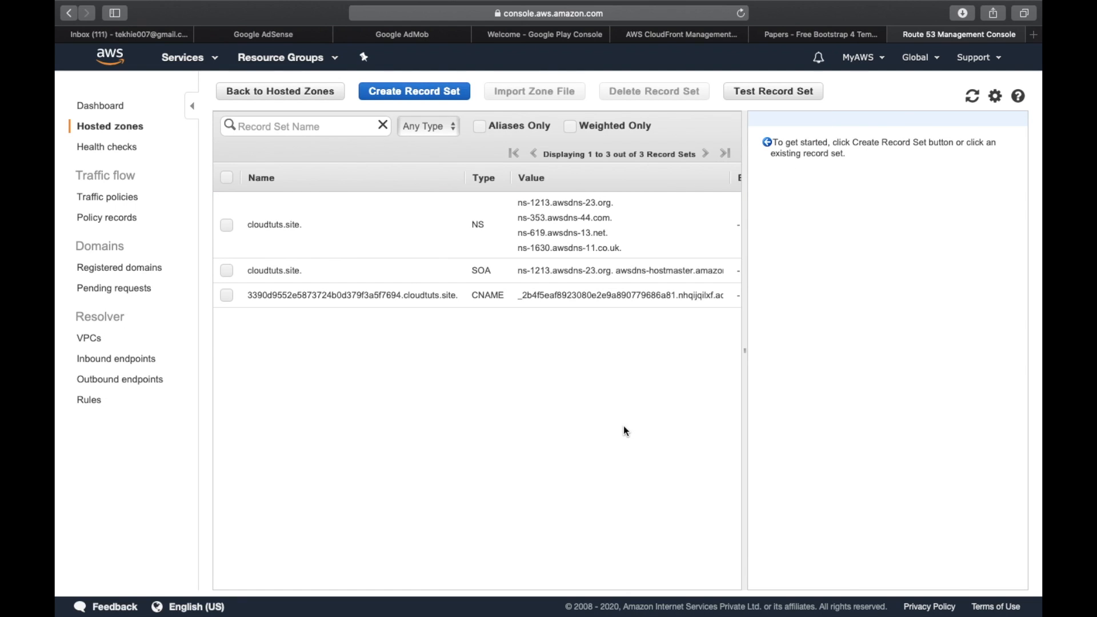
- Test the new CNAME record set by requesting its DNS response from Route 53
left_click(481, 295)
left_click(759, 92)
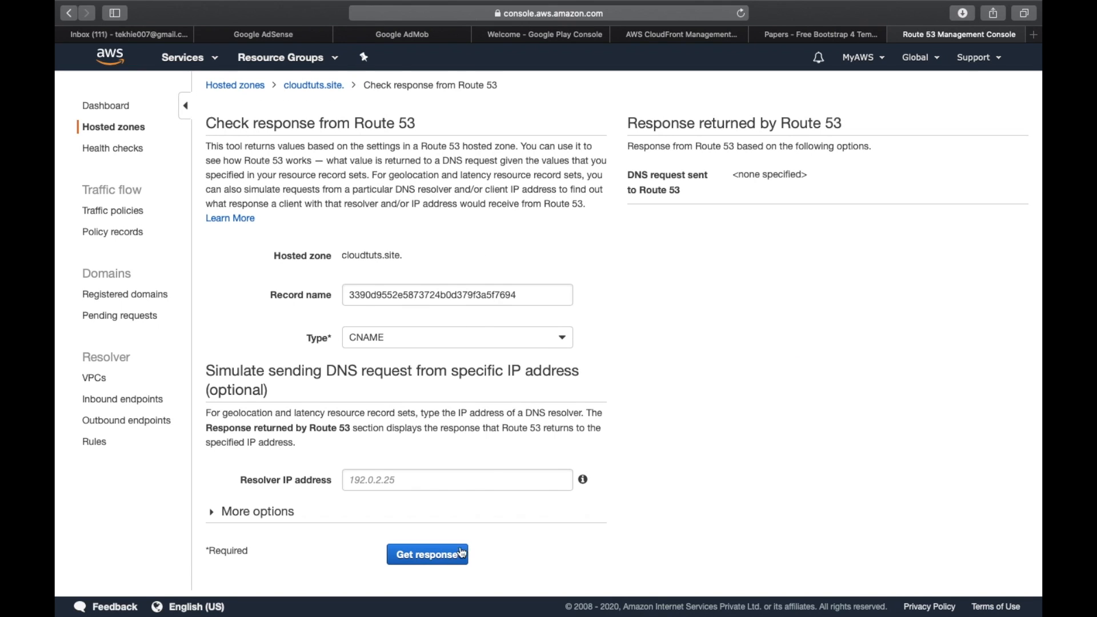
left_click(449, 557)
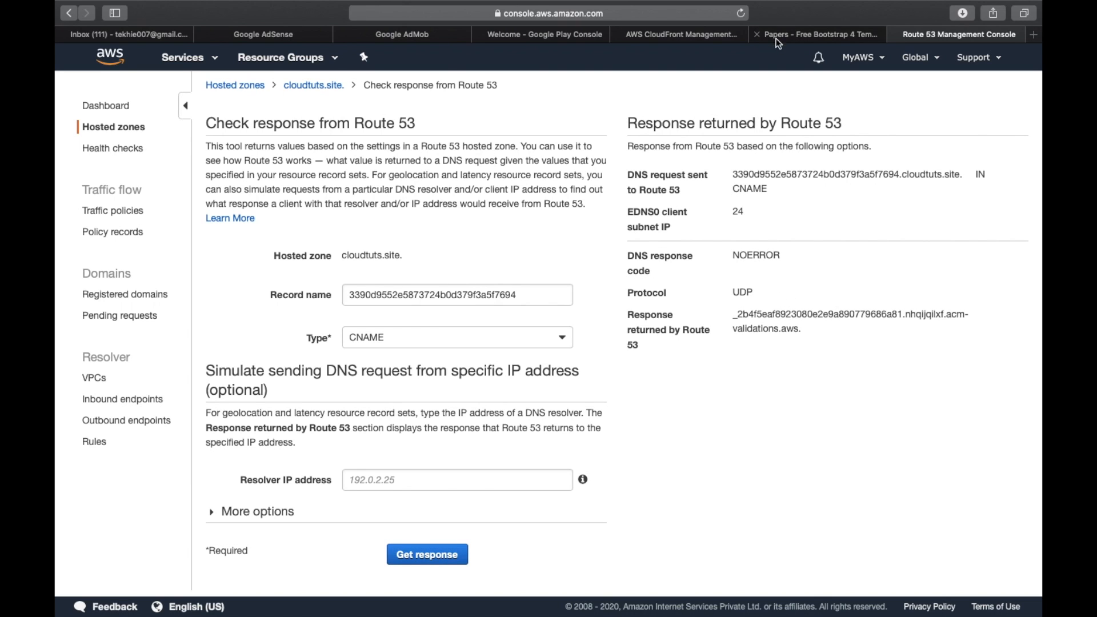
- Open Certificate Manager and expand the cloudtuts.site certificate down to the validation record details of its cloudtuts.site domain
left_click(192, 57)
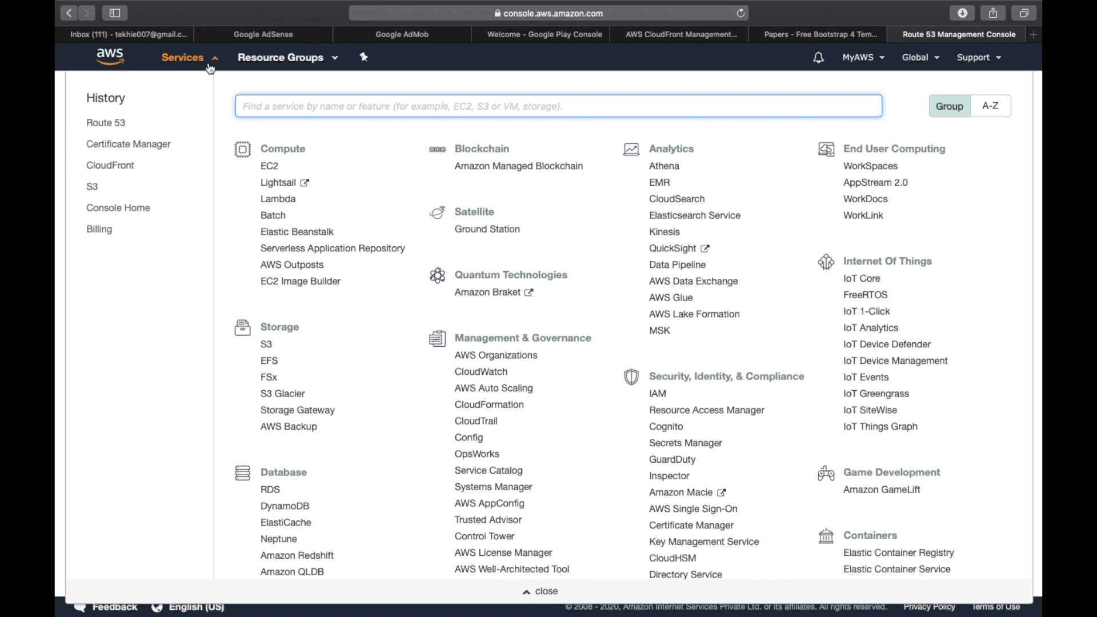
left_click(146, 146)
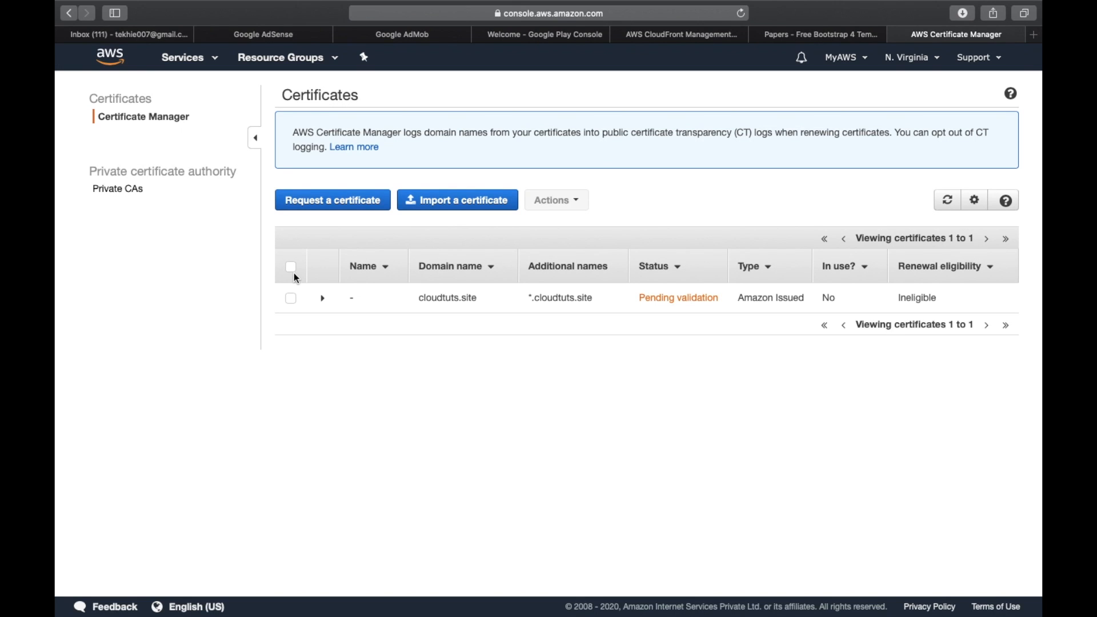
left_click(392, 298)
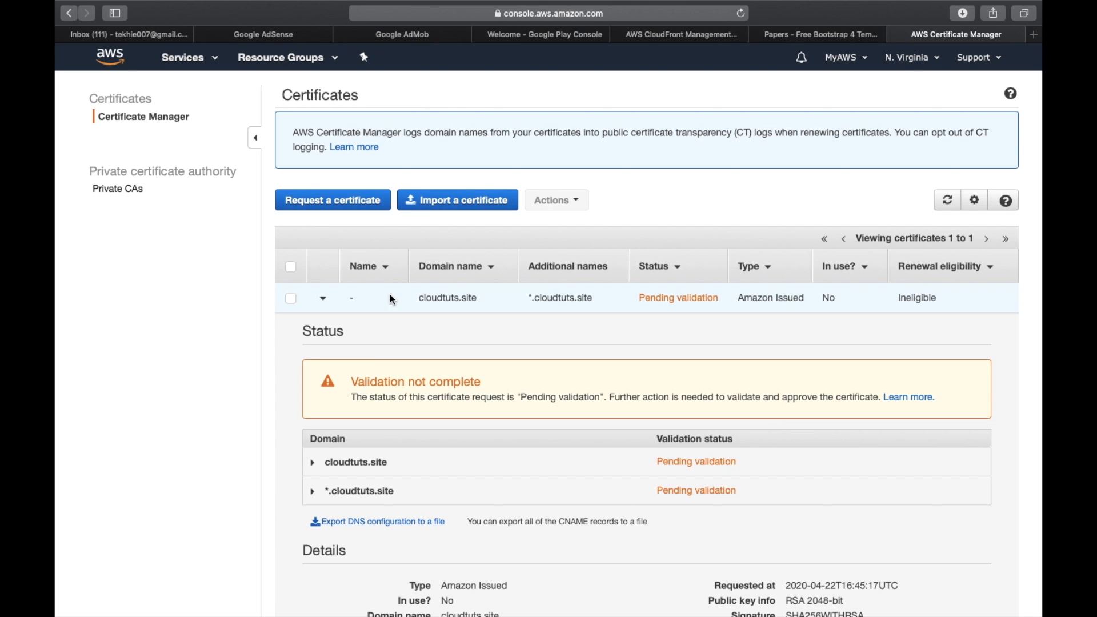
scroll(620, 509, "down", 2)
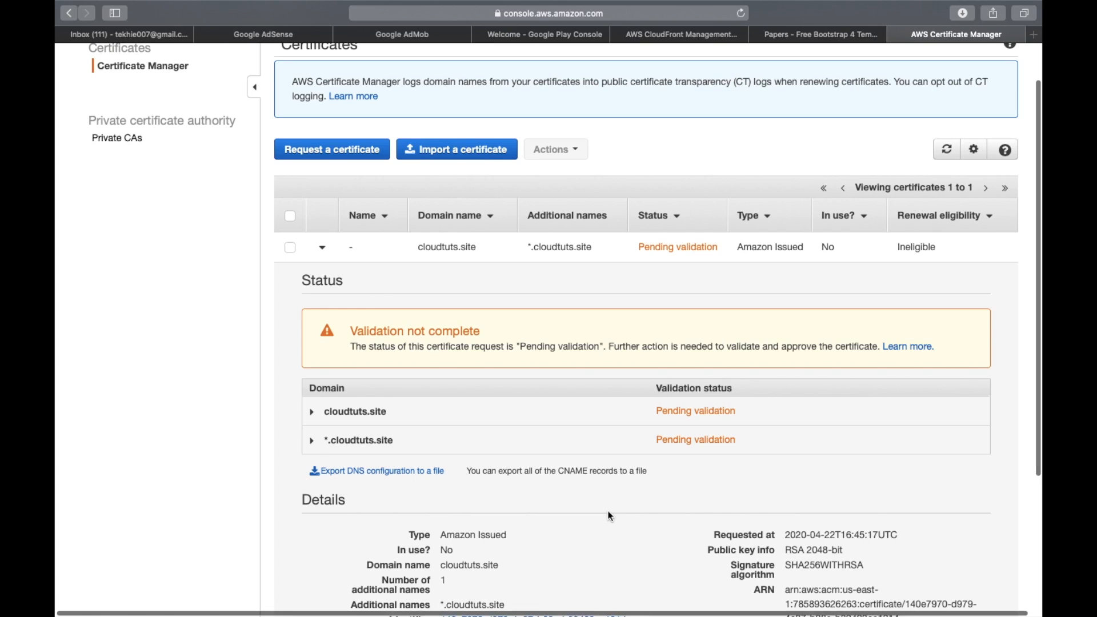
scroll(610, 516, "down", 2)
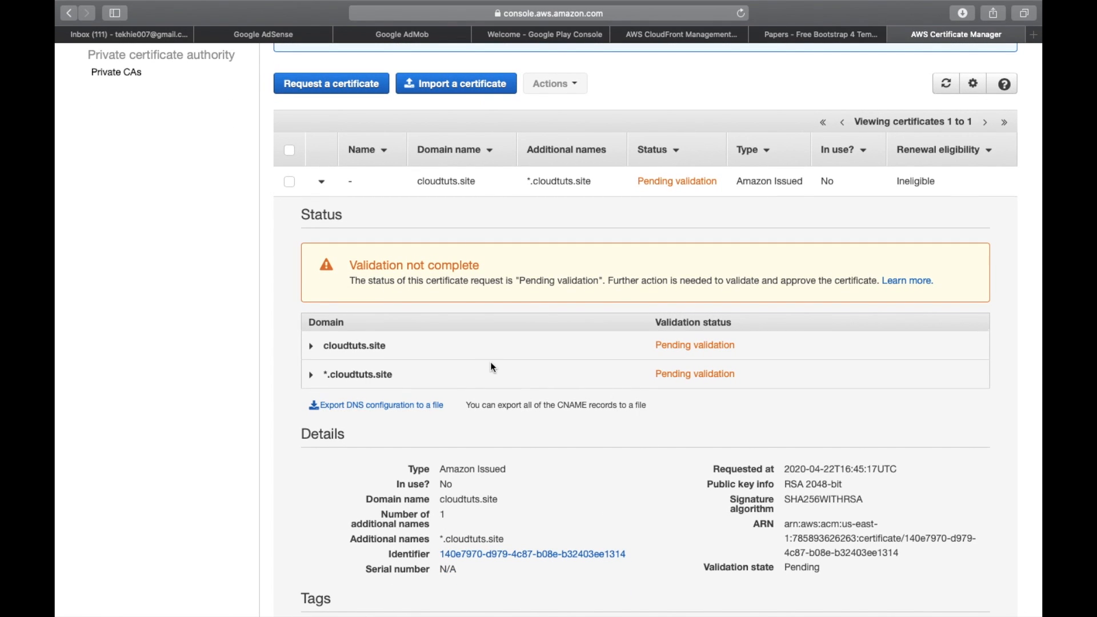
left_click(469, 349)
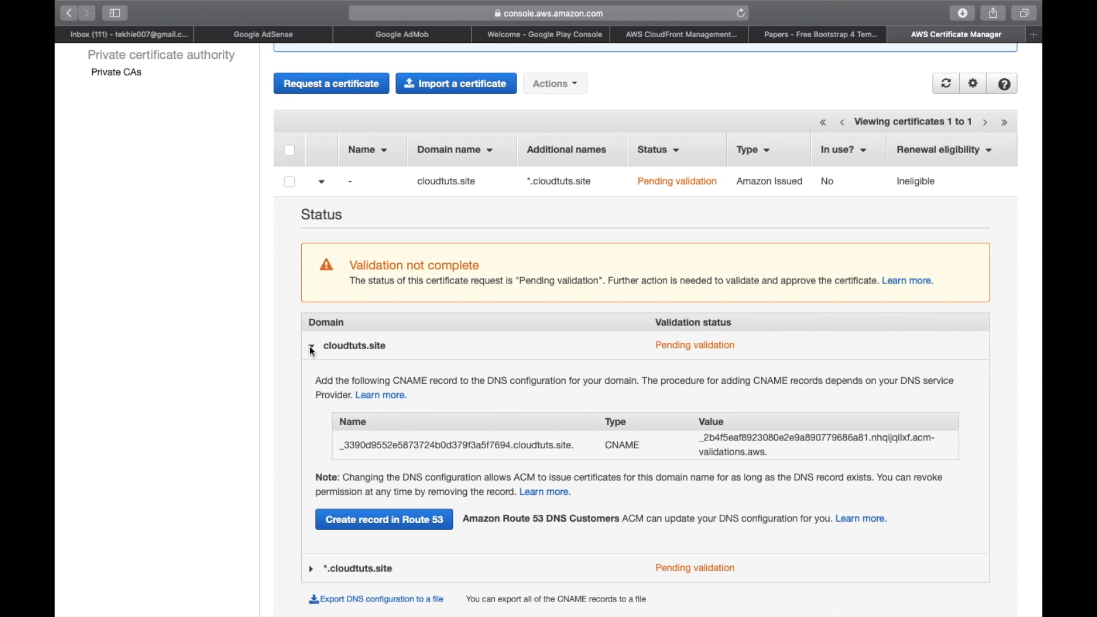
- Have Certificate Manager create the cloudtuts.site validation CNAME record in the Route 53 hosted zone
scroll(552, 475, "down", 2)
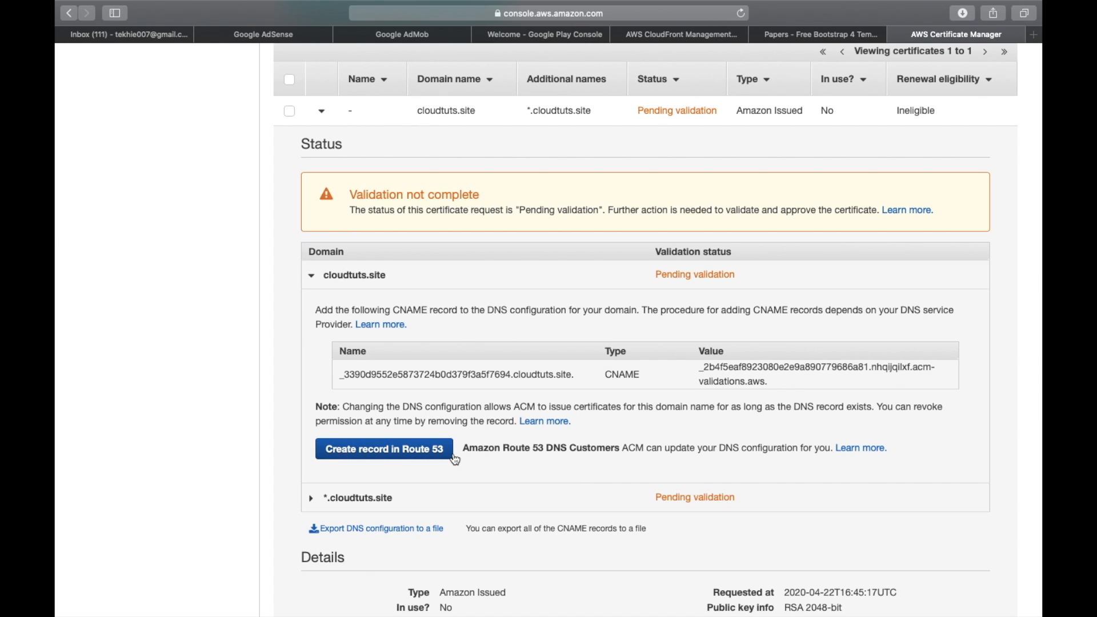
scroll(456, 461, "up", 1)
left_click(453, 479)
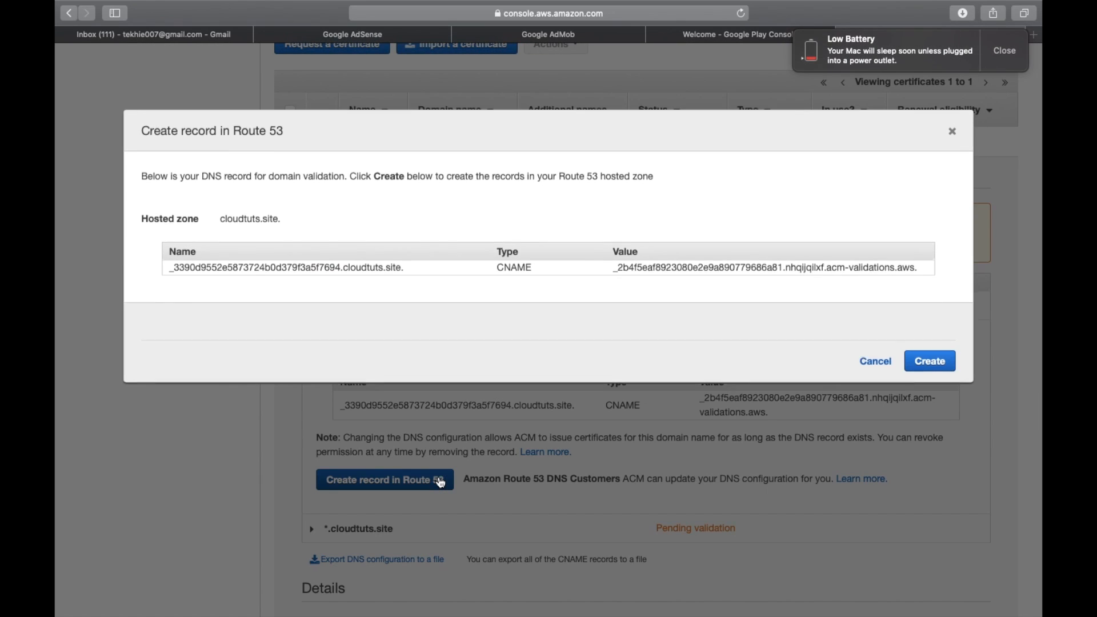
left_click(909, 370)
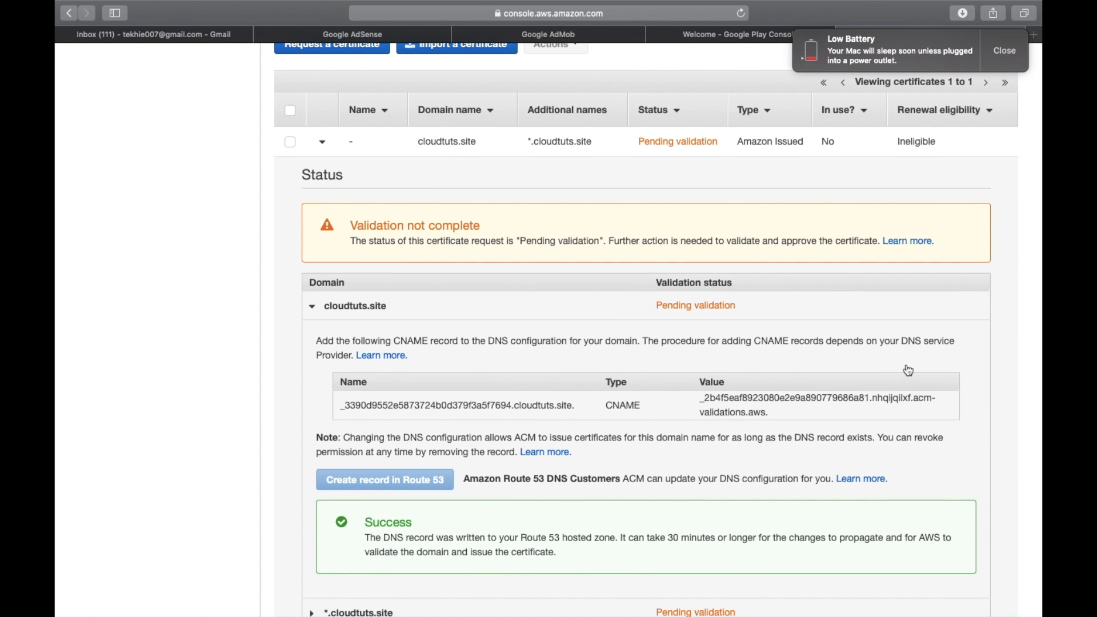
- Return to Route 53 and open the cloudtuts.site hosted zone to compare the names of its record sets
scroll(910, 371, "down", 5)
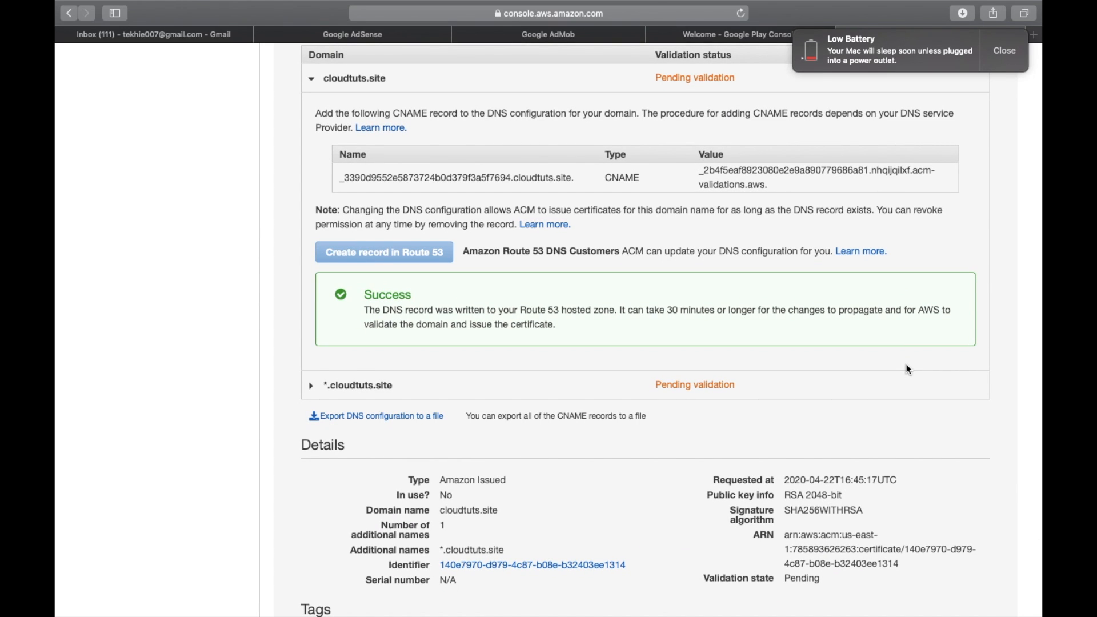
scroll(859, 299, "up", 8)
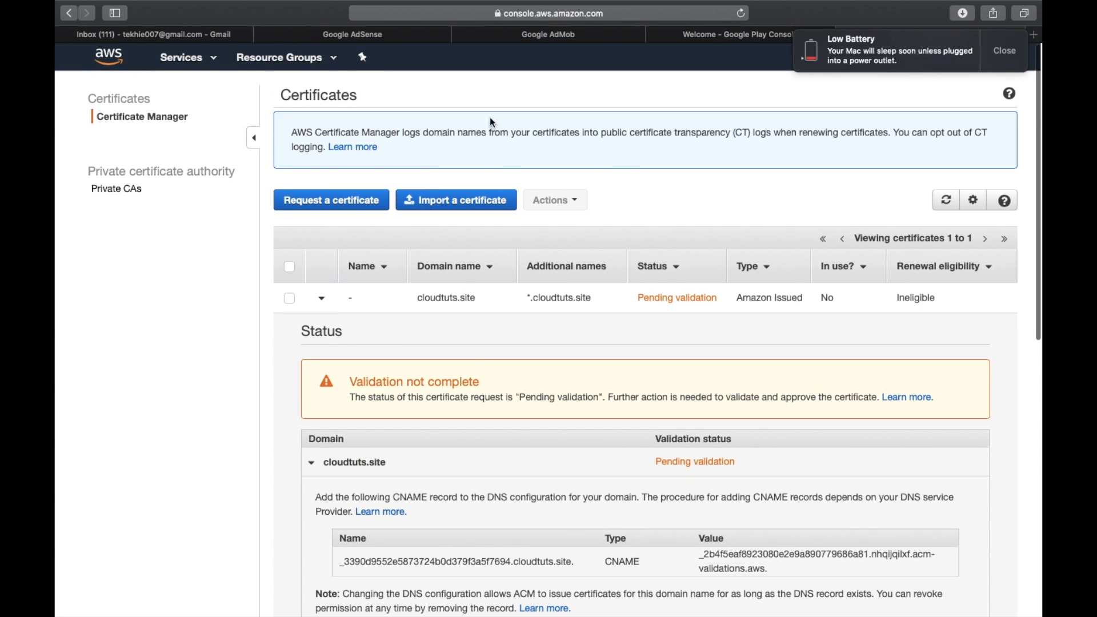
left_click(209, 58)
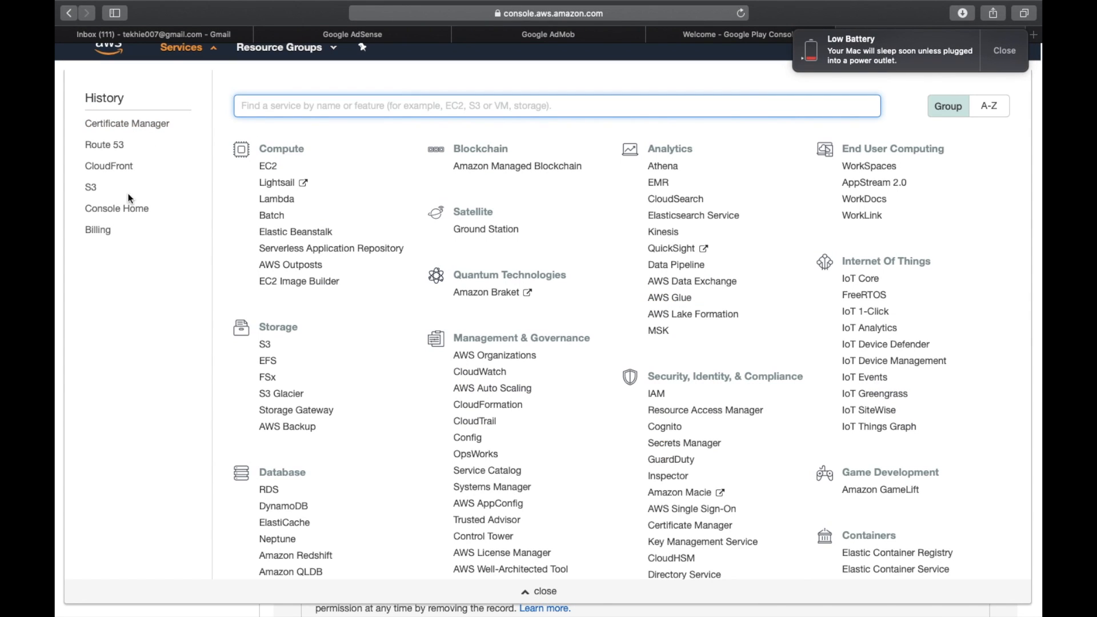
left_click(106, 145)
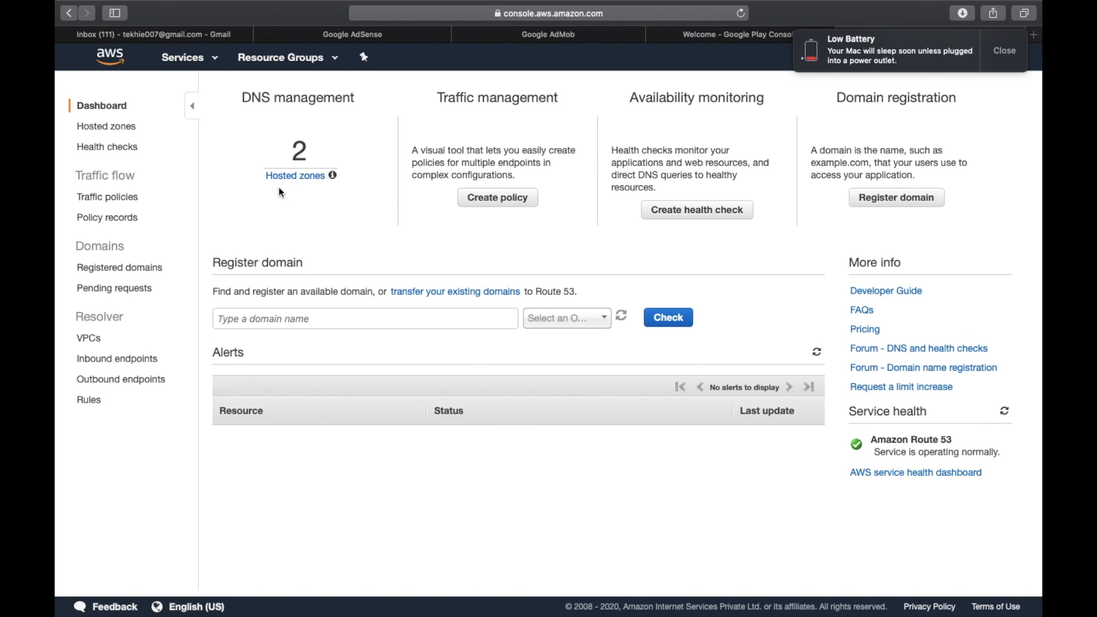
left_click(283, 176)
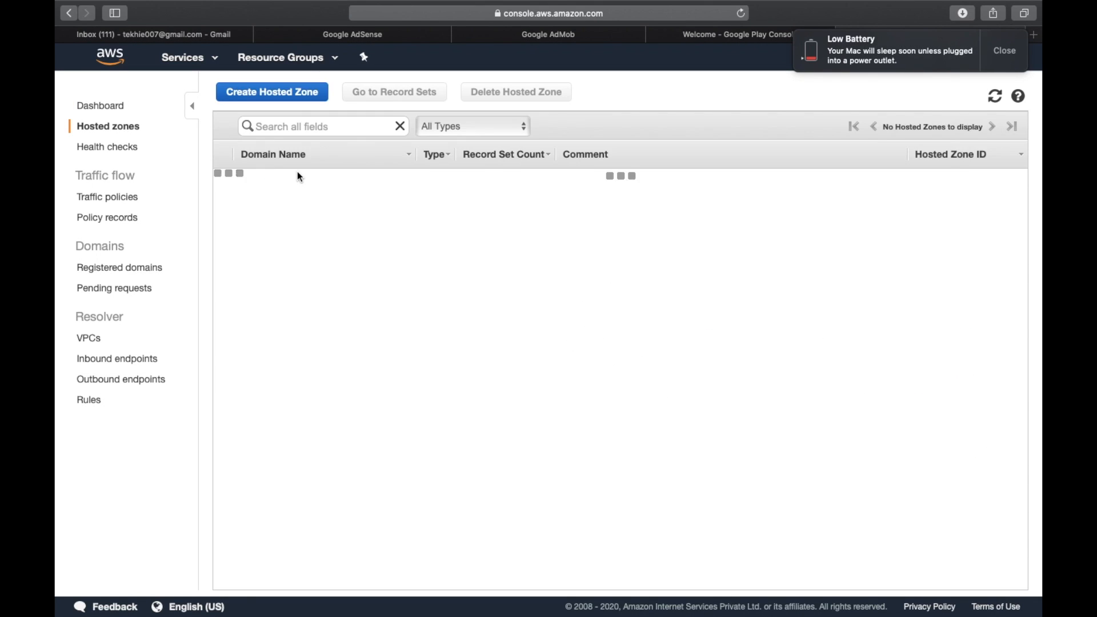
left_click(295, 207)
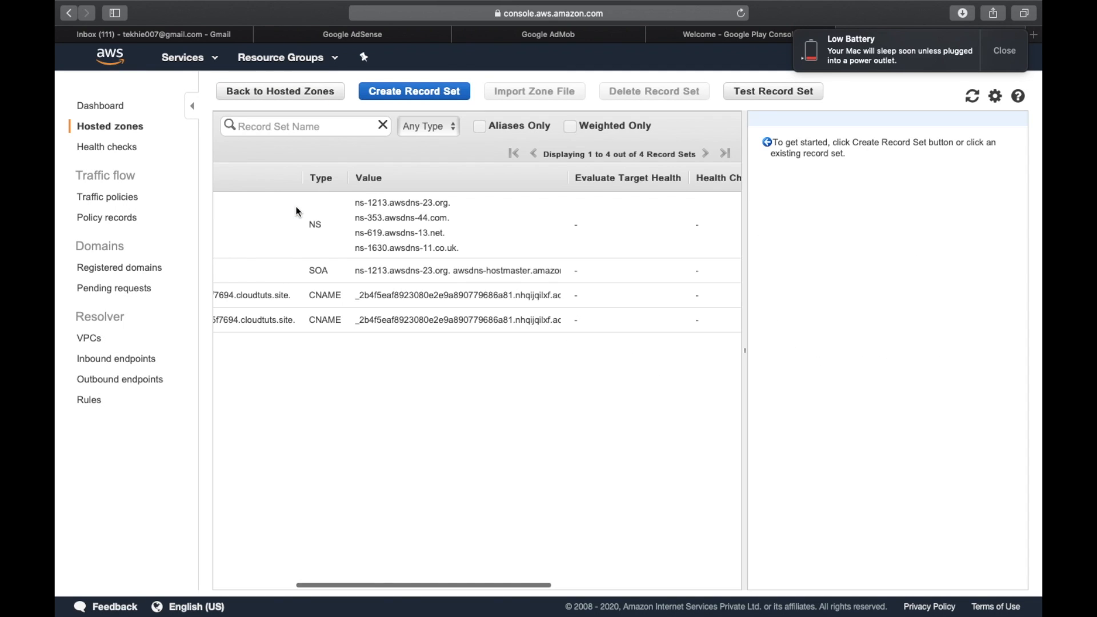
scroll(346, 287, "left", 5)
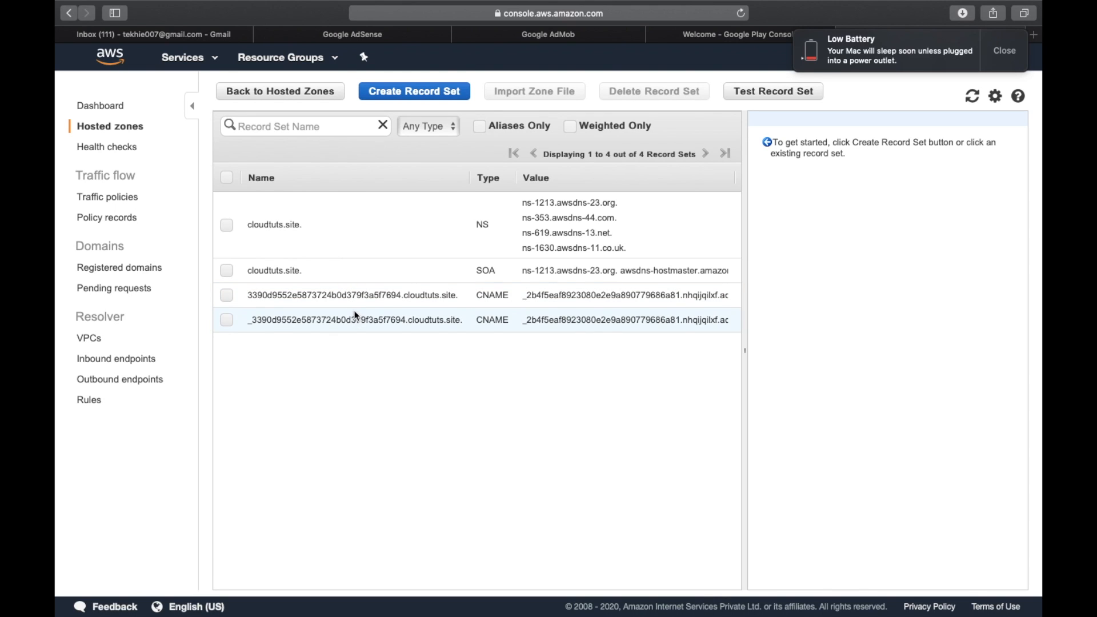
scroll(354, 316, "right", 3)
scroll(354, 314, "left", 3)
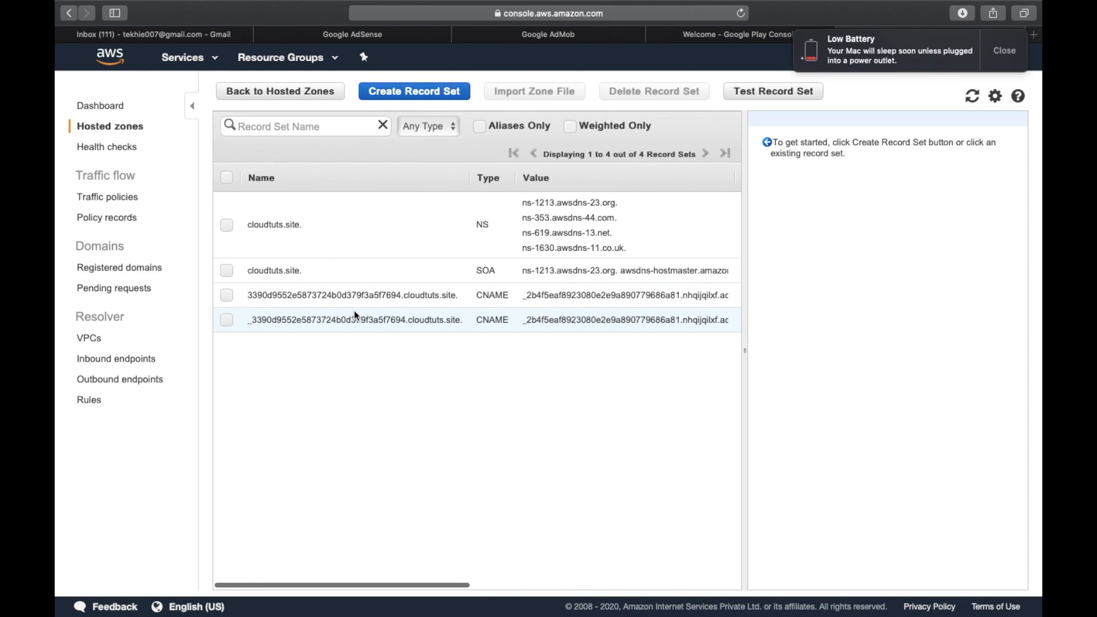
- Delete the duplicate CNAME record set whose name lacks the leading underscore from the cloudtuts.site hosted zone
left_click(346, 302)
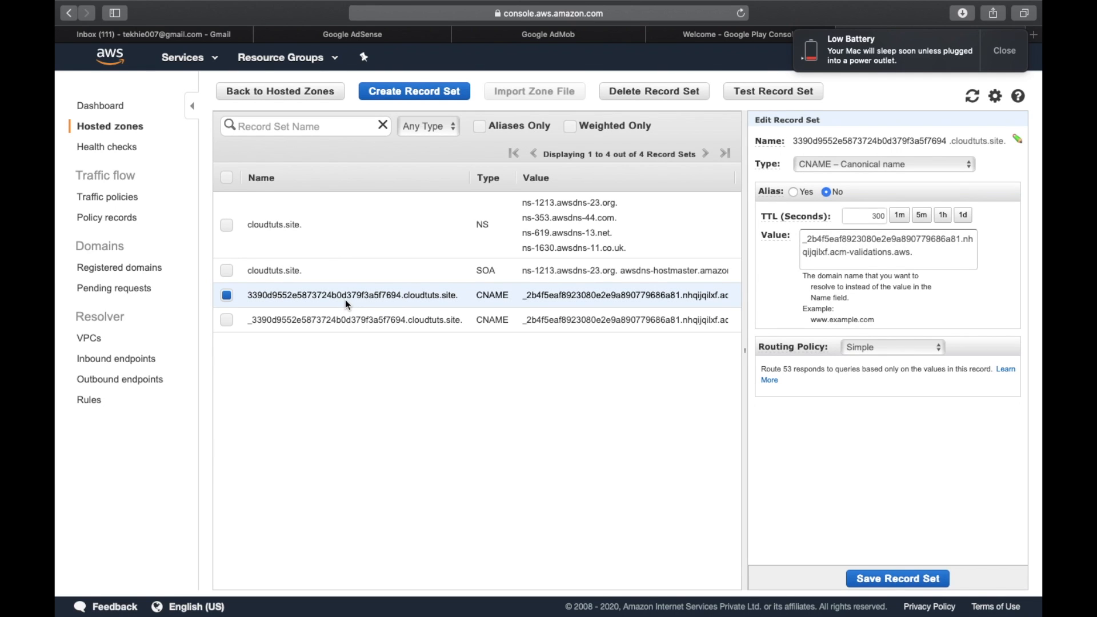
scroll(345, 299, "right", 1)
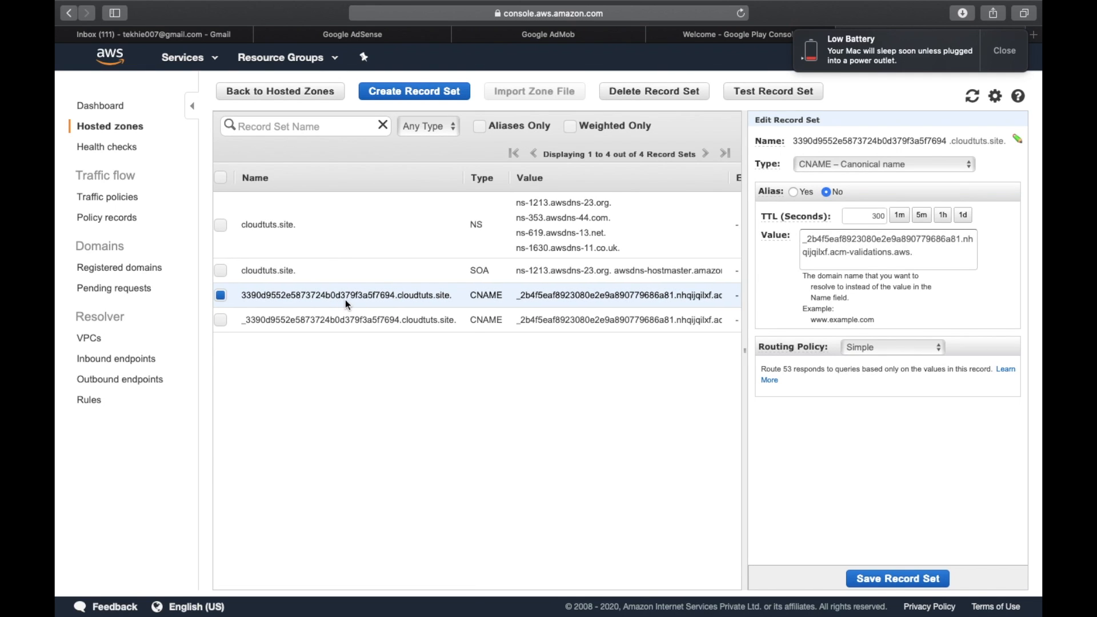
scroll(345, 299, "right", 5)
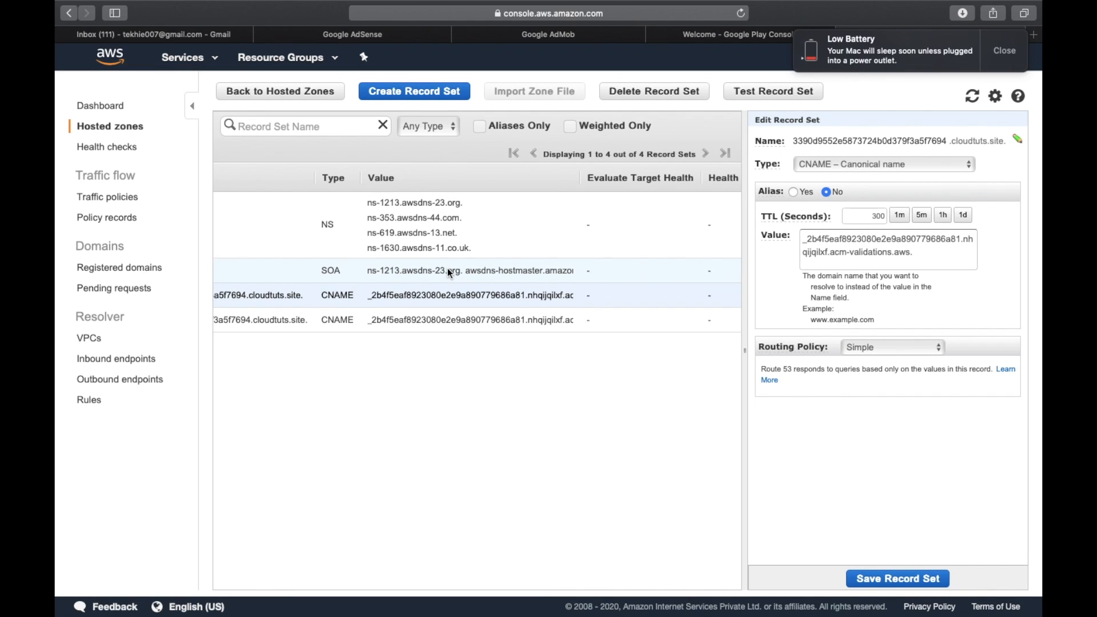
left_click(625, 93)
left_click(592, 392)
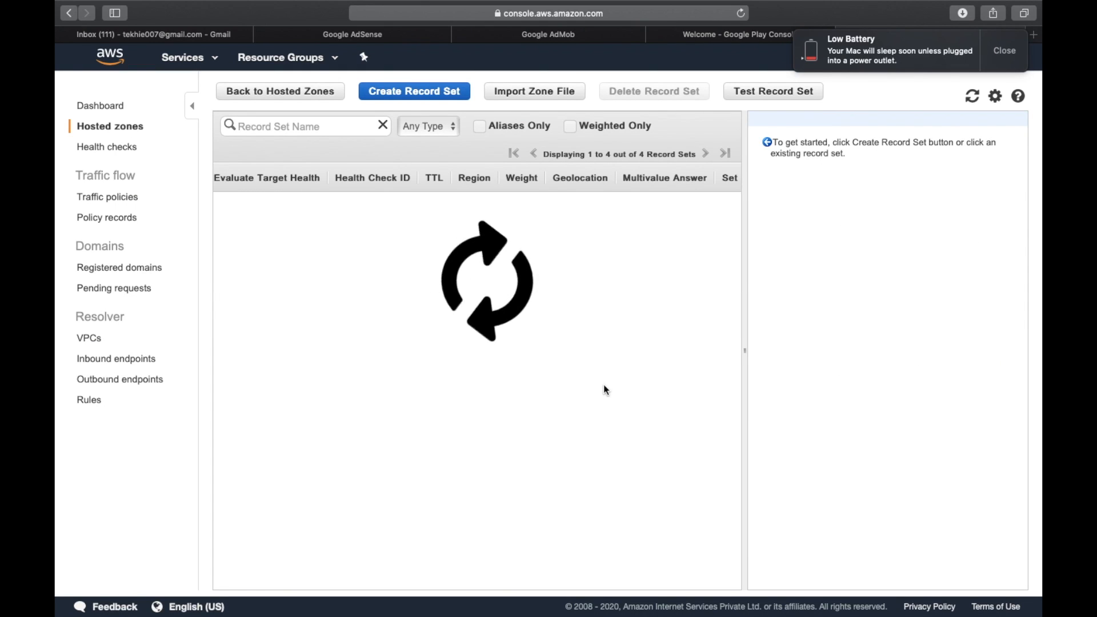
- Check the cloudtuts.site certificate's status in Certificate Manager and start creating a web distribution in CloudFront
left_click(186, 57)
left_click(135, 167)
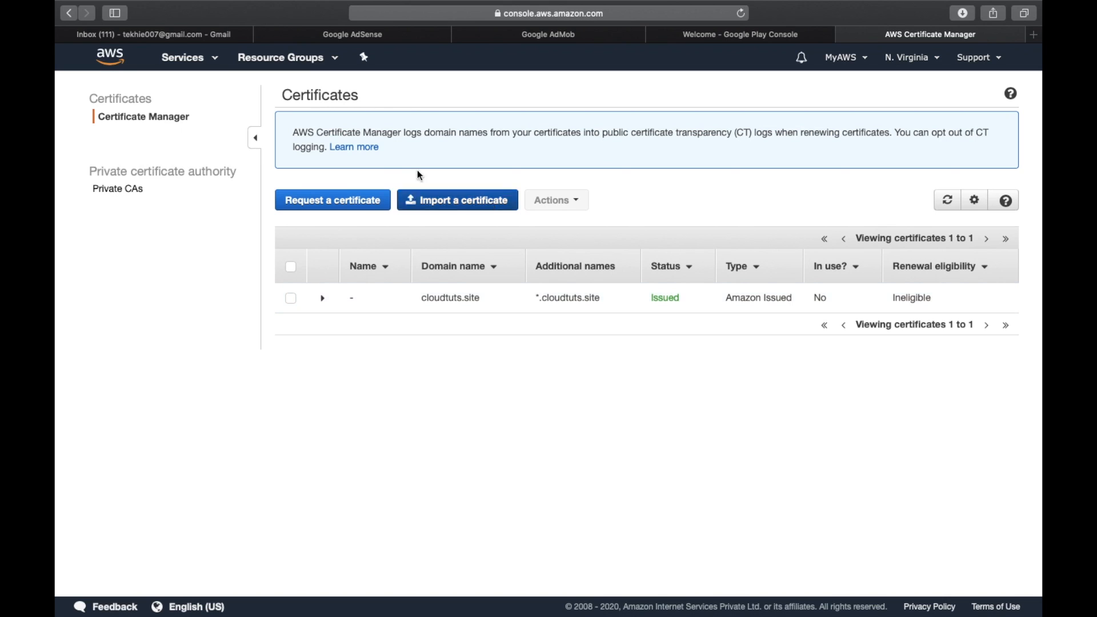
left_click(213, 63)
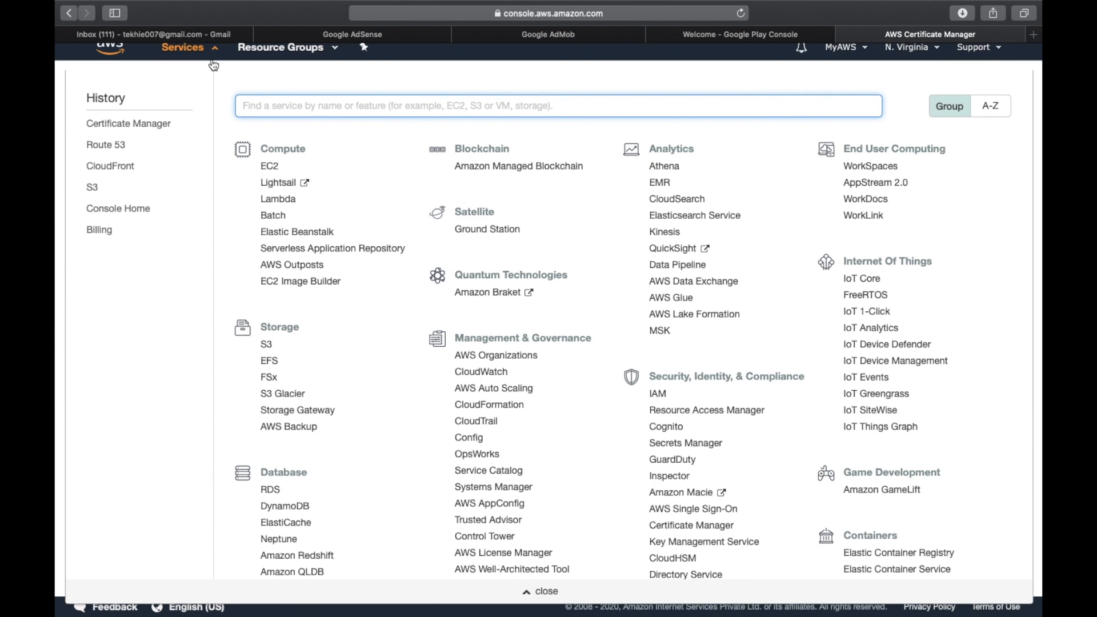
left_click(123, 170)
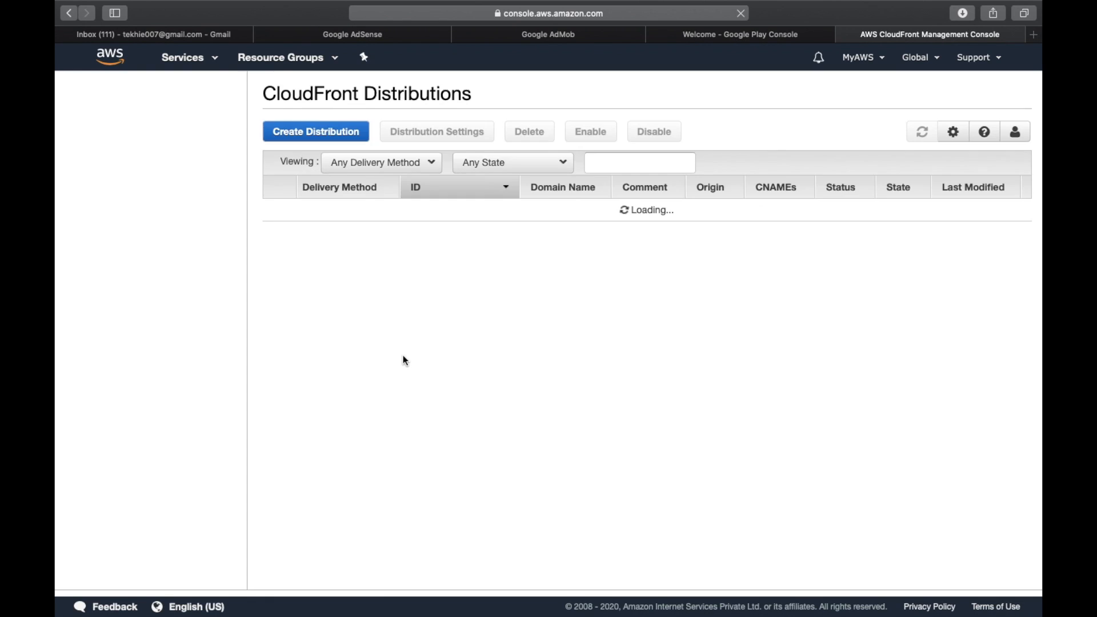
left_click(321, 227)
left_click(318, 244)
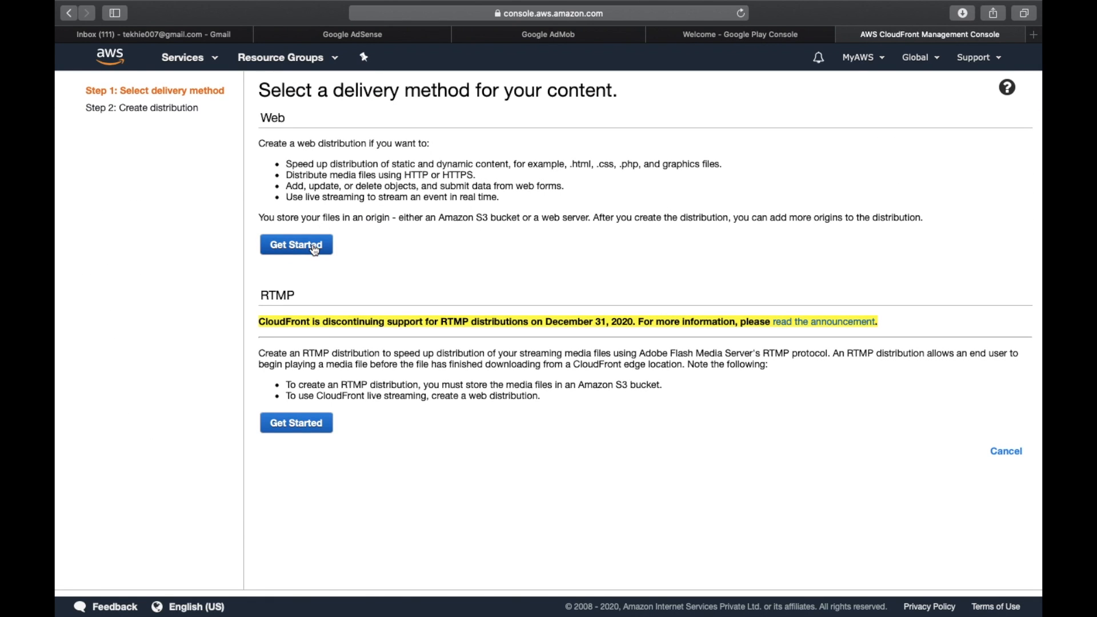
- Paste the cloudtuts.site S3 website endpoint (s3-website-us-east-1) as the origin domain name and set the viewer protocol policy to Redirect HTTP to HTTPS
left_click(490, 149)
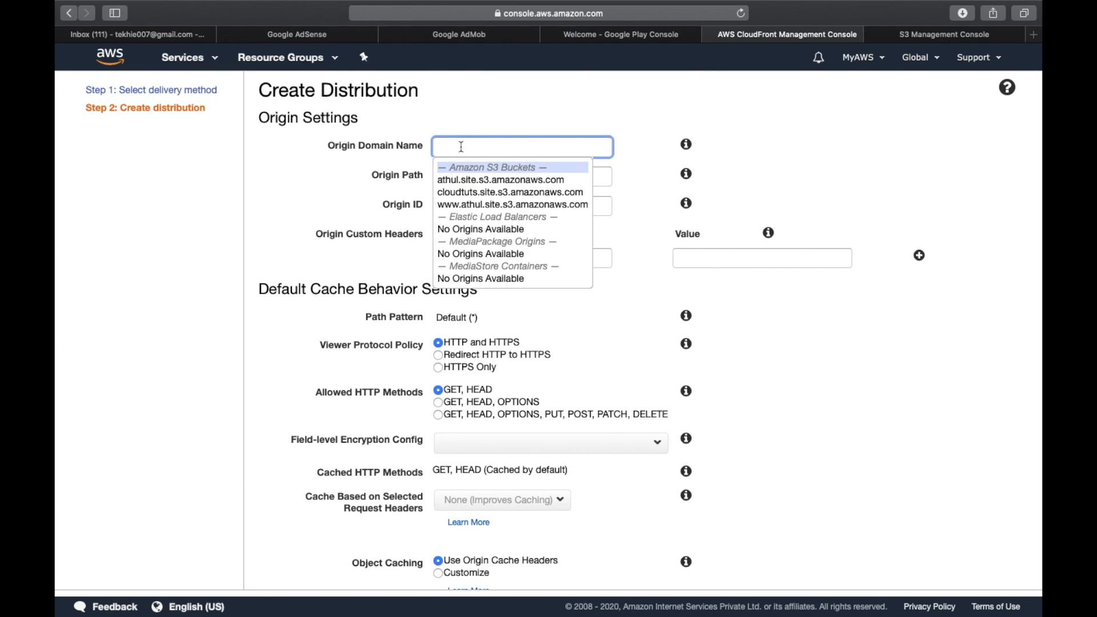
key("super+v")
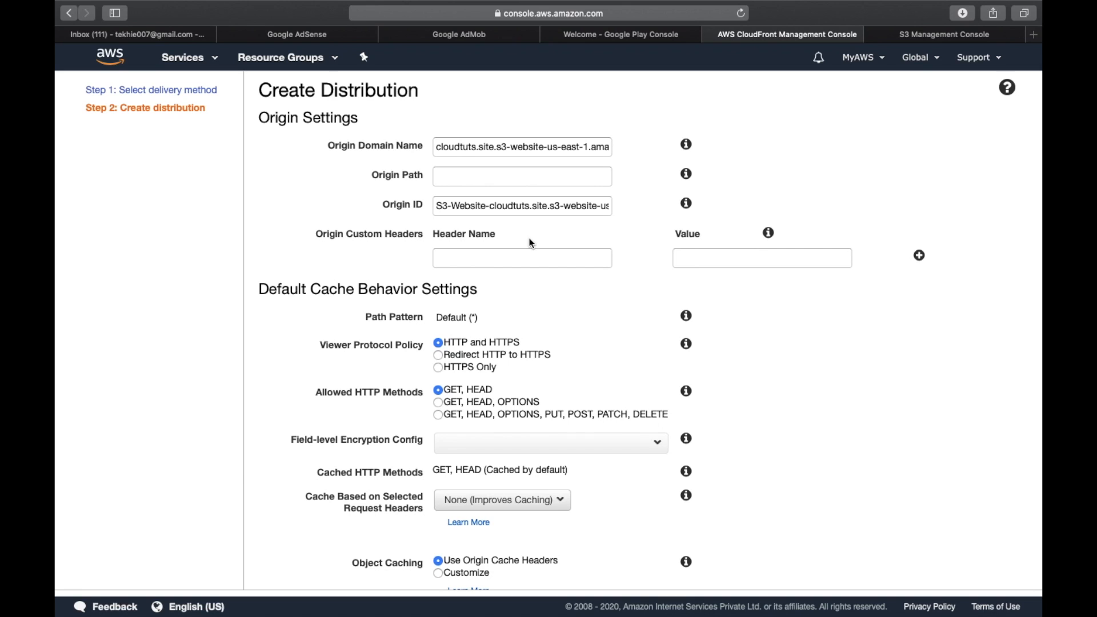
left_click(438, 354)
- Enter cloudtuts.site as the alternate domain name (CNAME) in the distribution settings
scroll(519, 398, "down", 3)
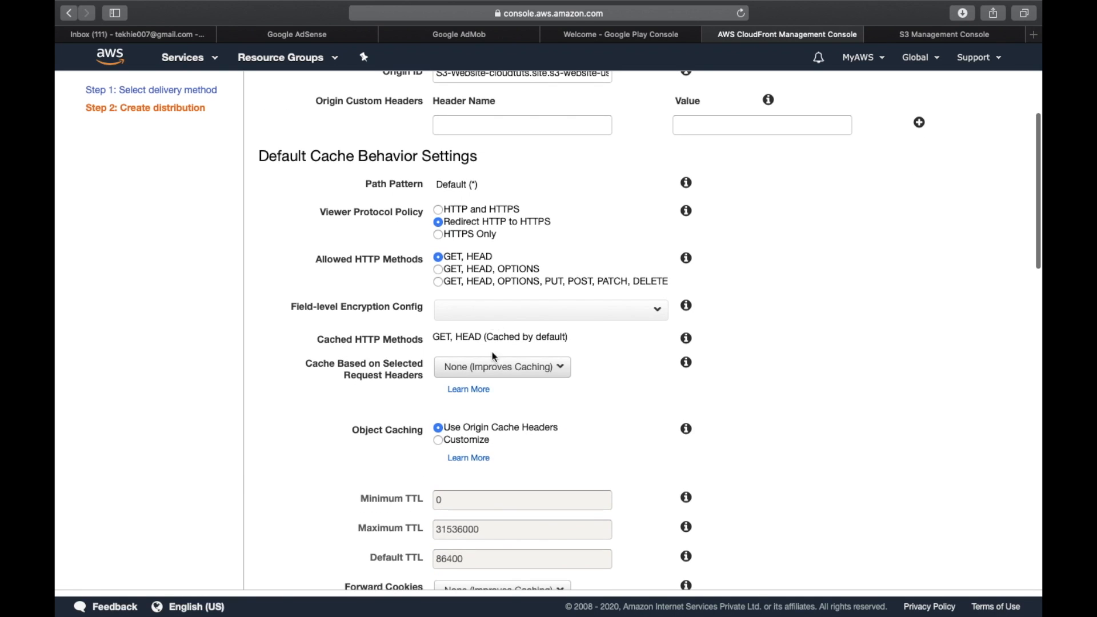
scroll(503, 441, "down", 8)
scroll(503, 440, "down", 4)
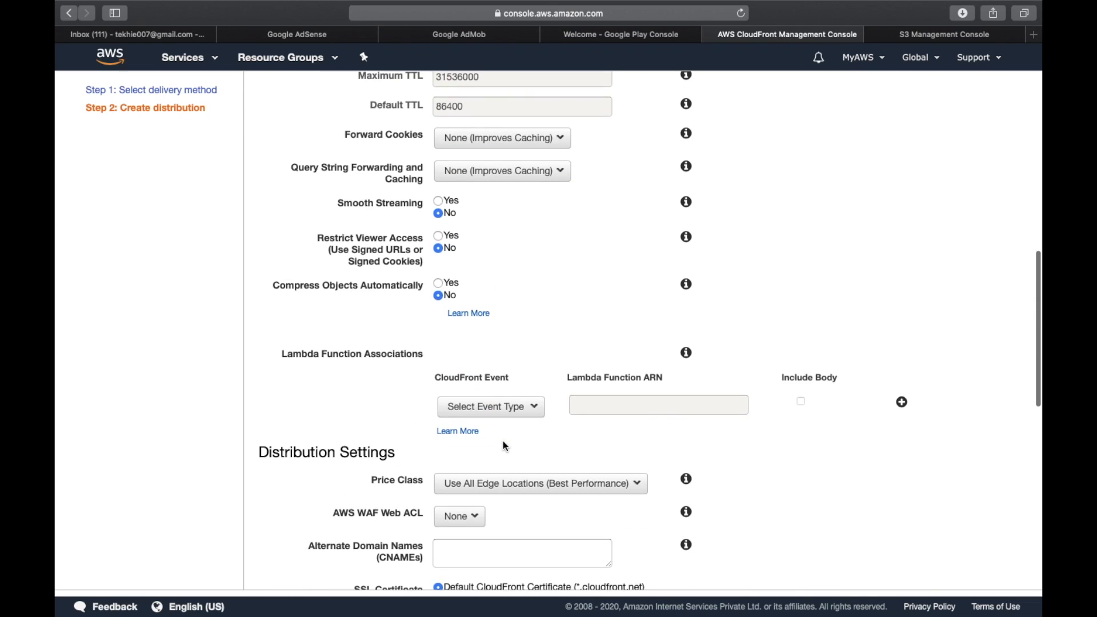
left_click(488, 434)
type("clou")
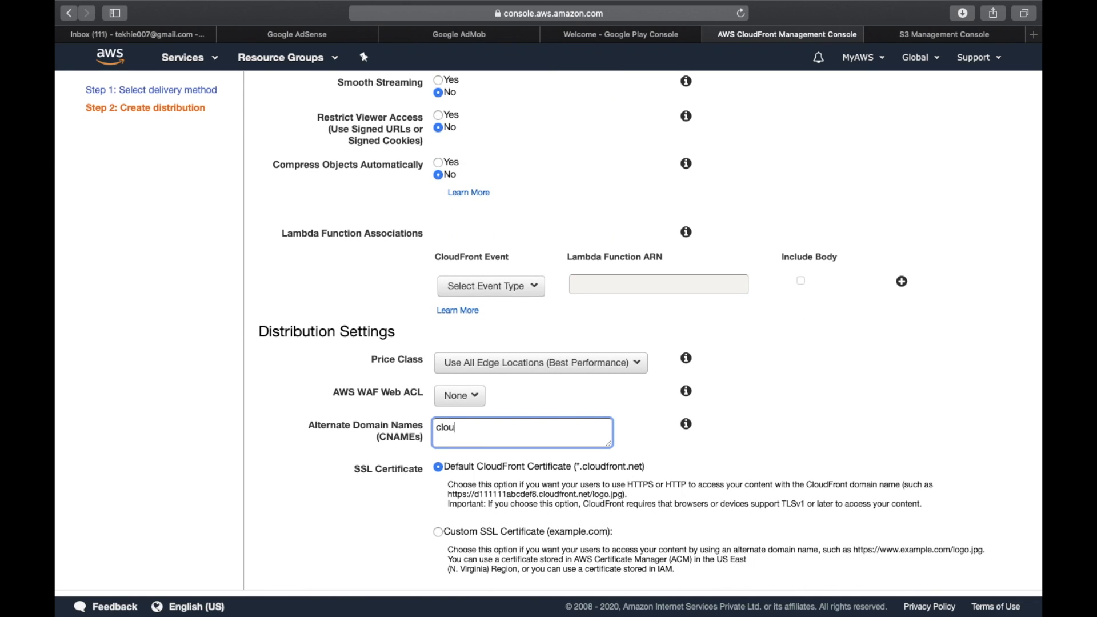
type("d tuts.site")
key("BackSpace")
- Switch the distribution to a custom SSL certificate and choose the cloudtuts.site certificate
left_click(437, 538)
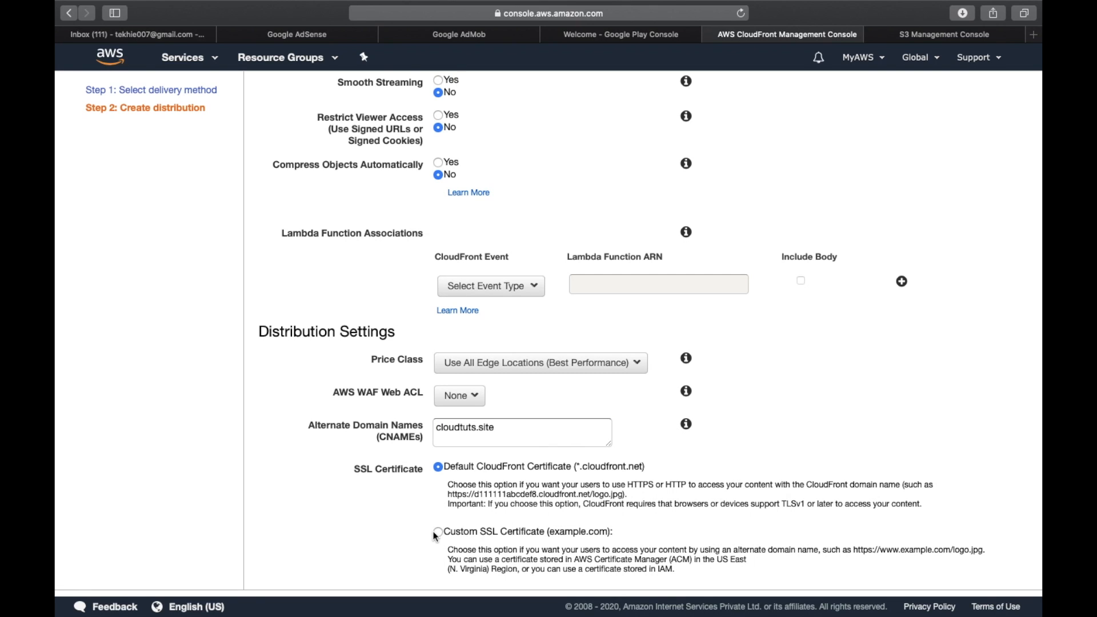
scroll(437, 537, "down", 2)
left_click(437, 419)
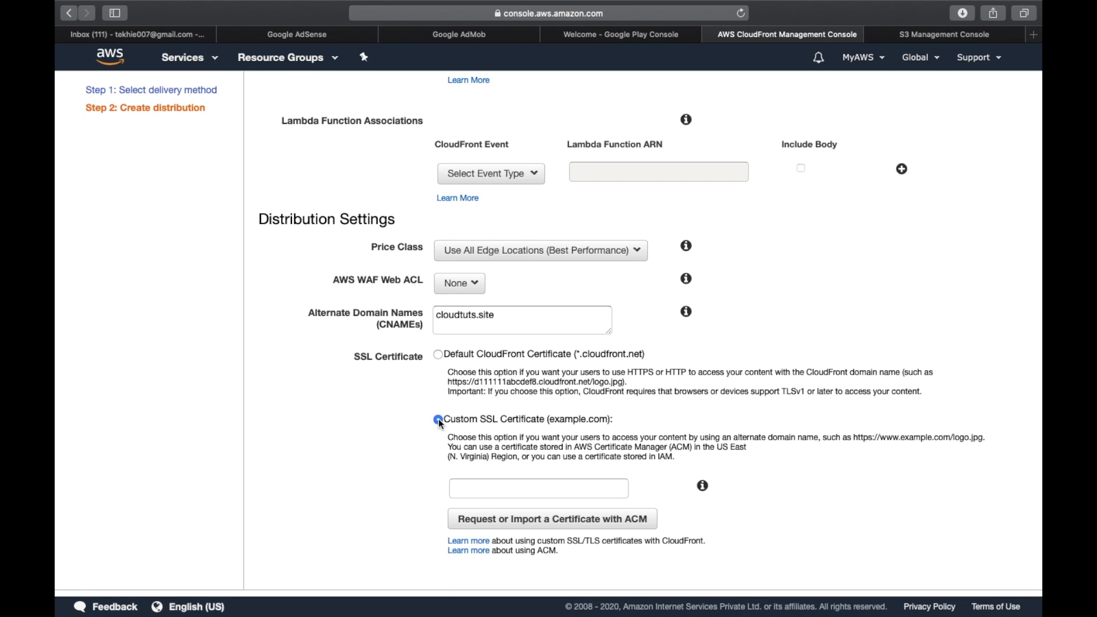
left_click(485, 489)
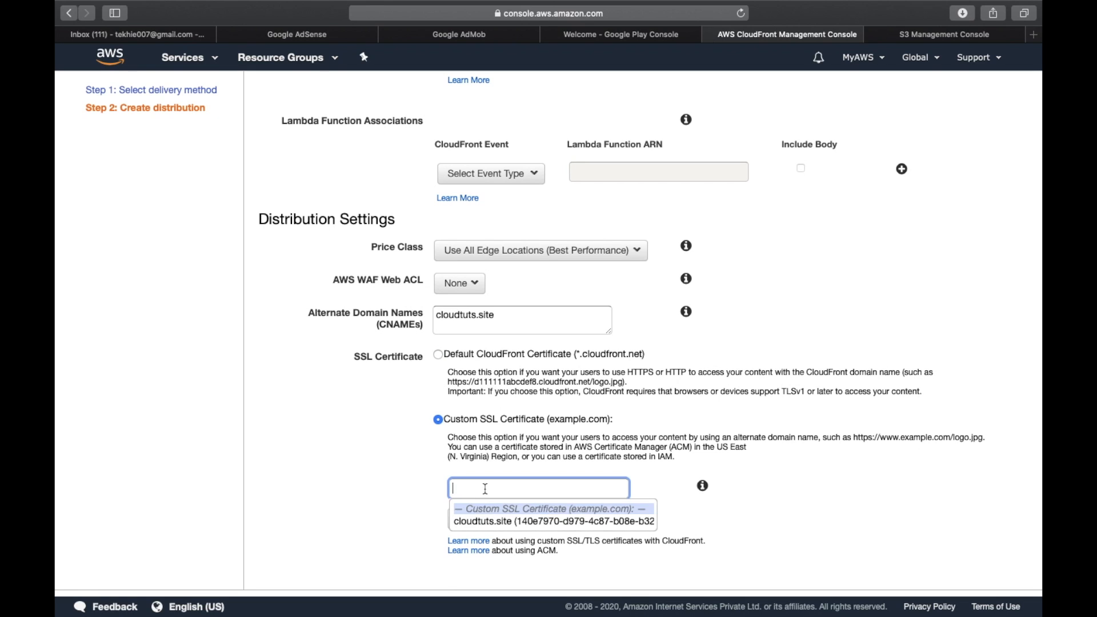
left_click(494, 522)
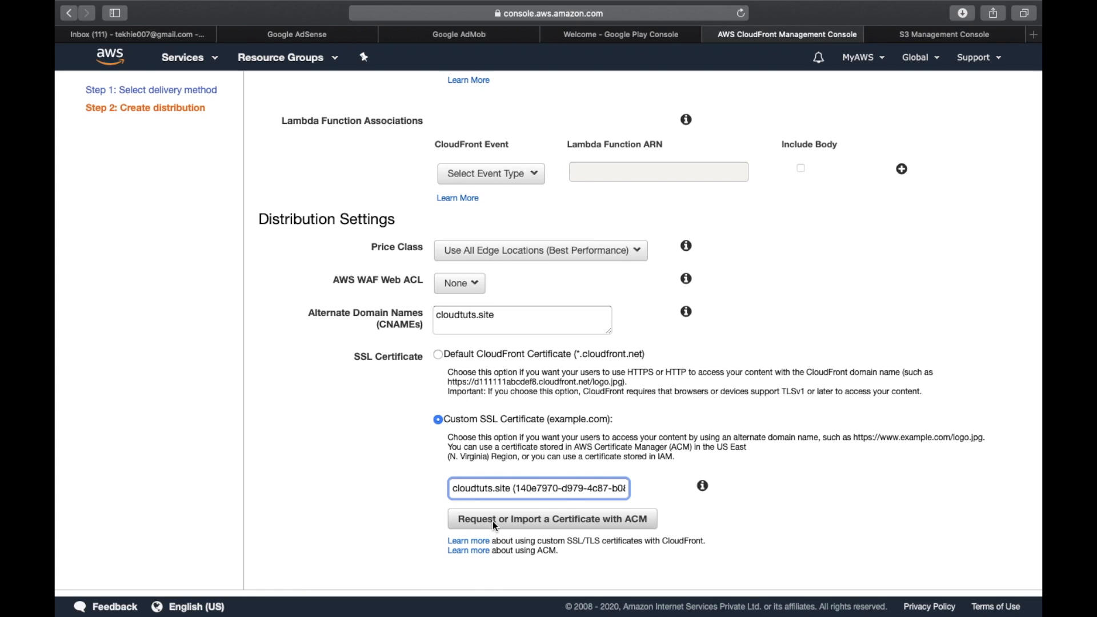
- Keep the remaining distribution settings at their defaults and create the CloudFront distribution
scroll(492, 520, "down", 5)
scroll(505, 531, "down", 5)
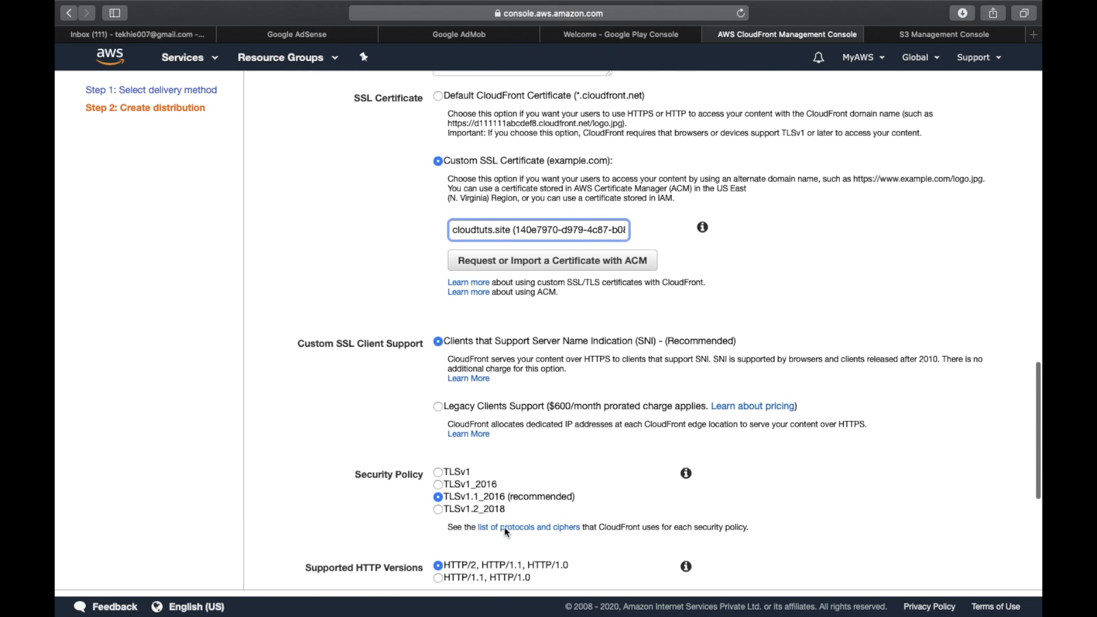
scroll(504, 526, "down", 3)
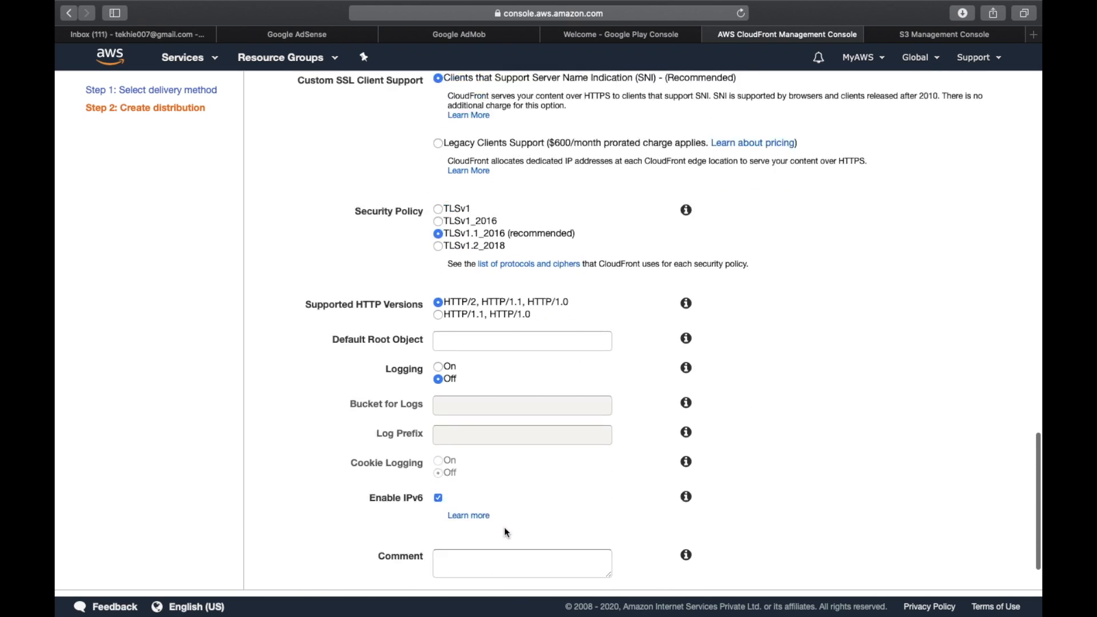
left_click(989, 570)
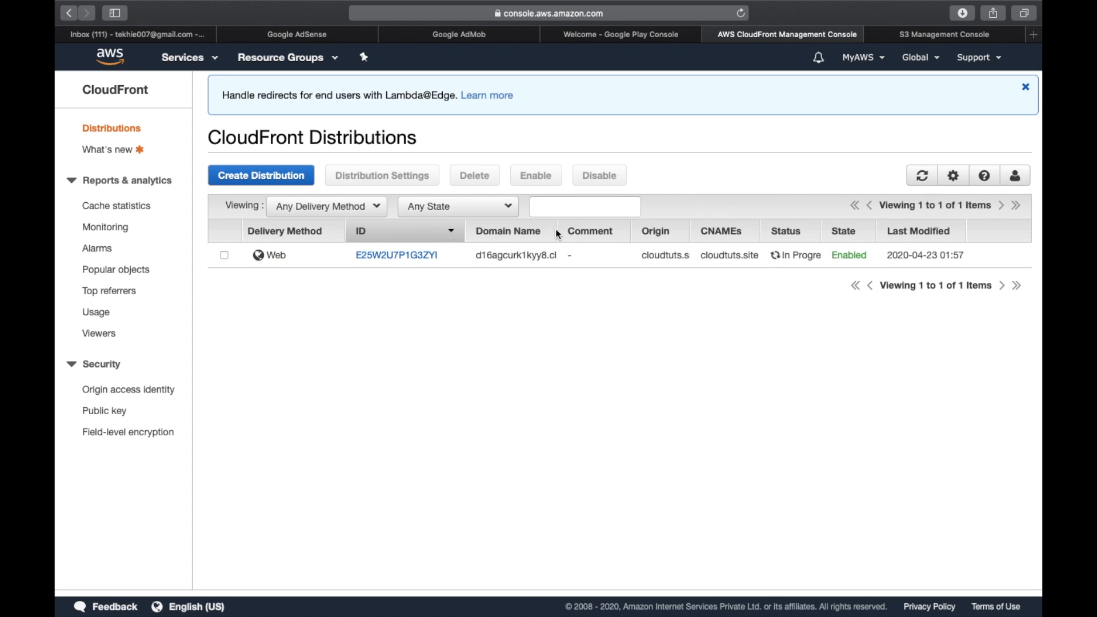
- Widen the domain name column, copy the new distribution's cloudfront.net domain name, and load it in a new browser tab
left_click_drag(557, 235, 640, 250)
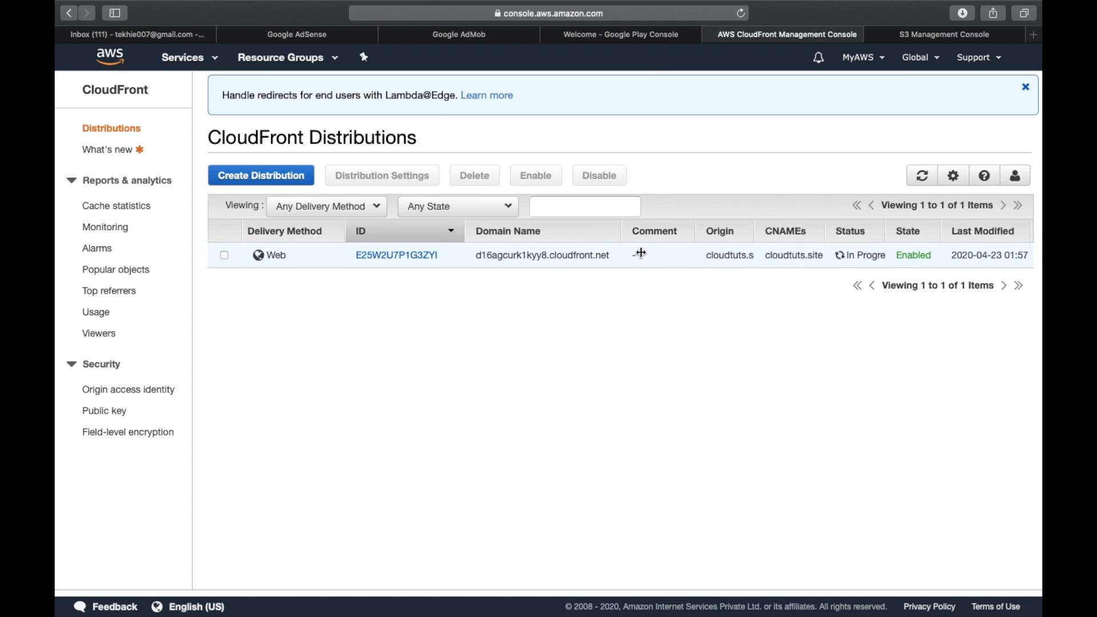
double_click(569, 251)
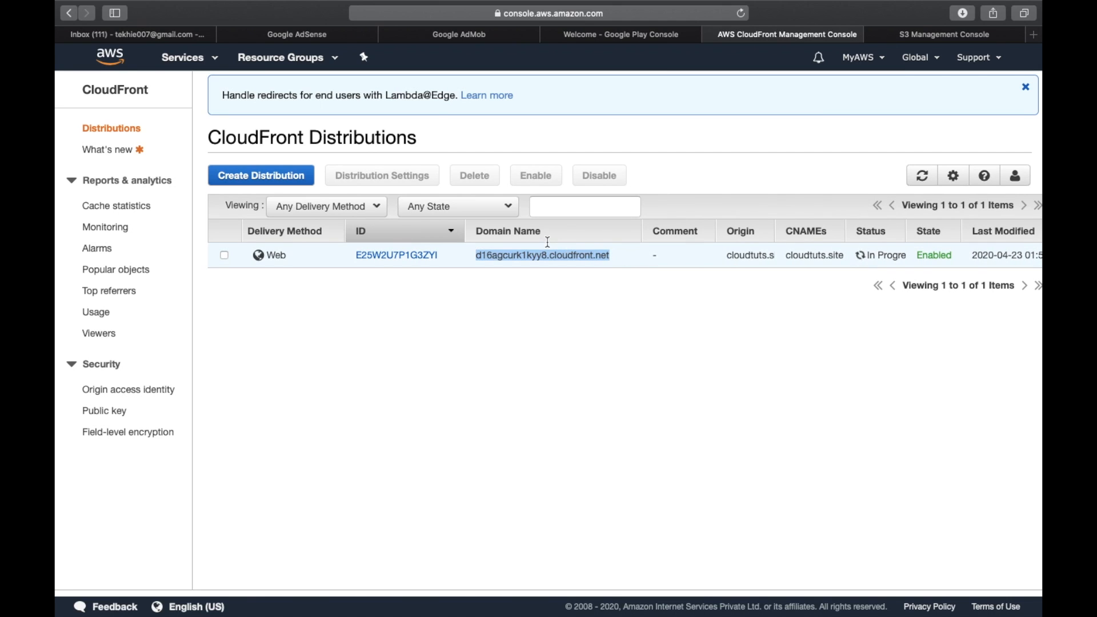
left_click(547, 246)
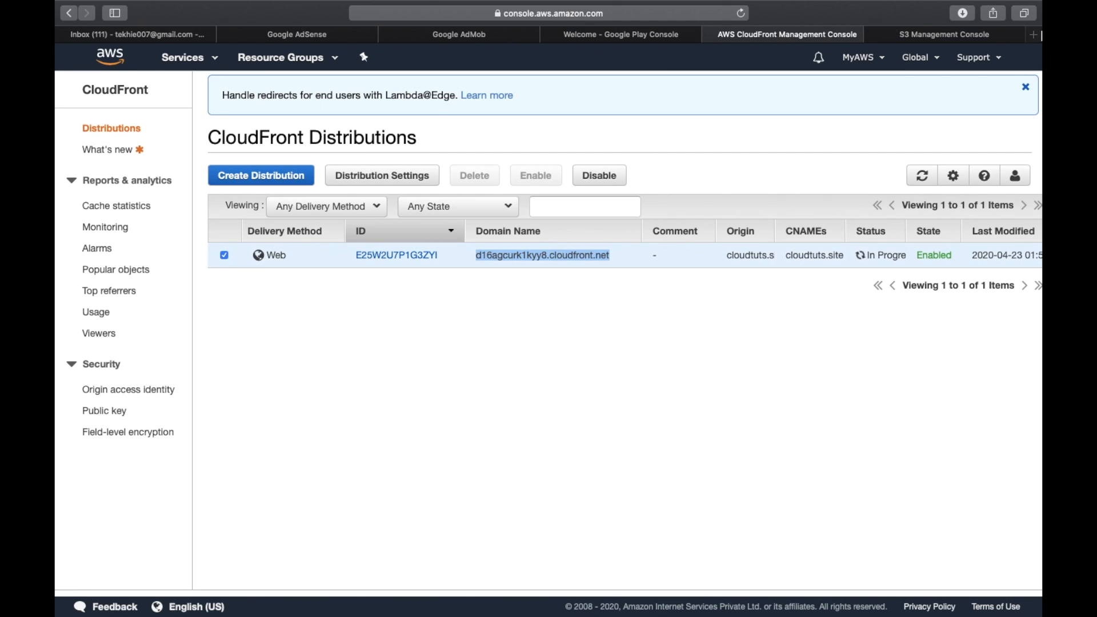
left_click(1034, 35)
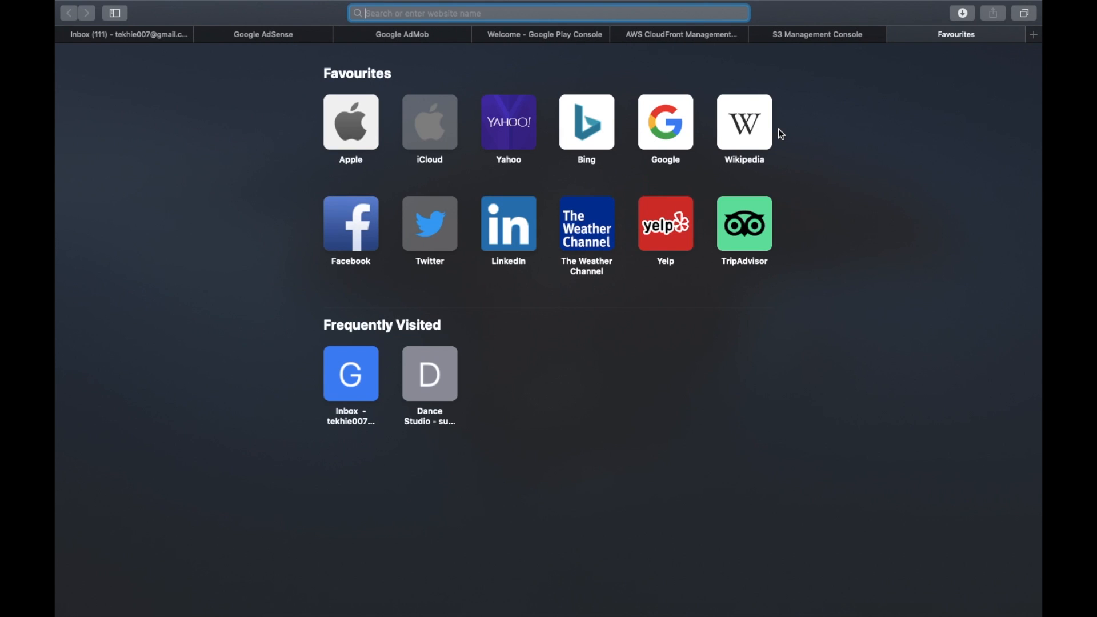
key("super+v")
key("Return")
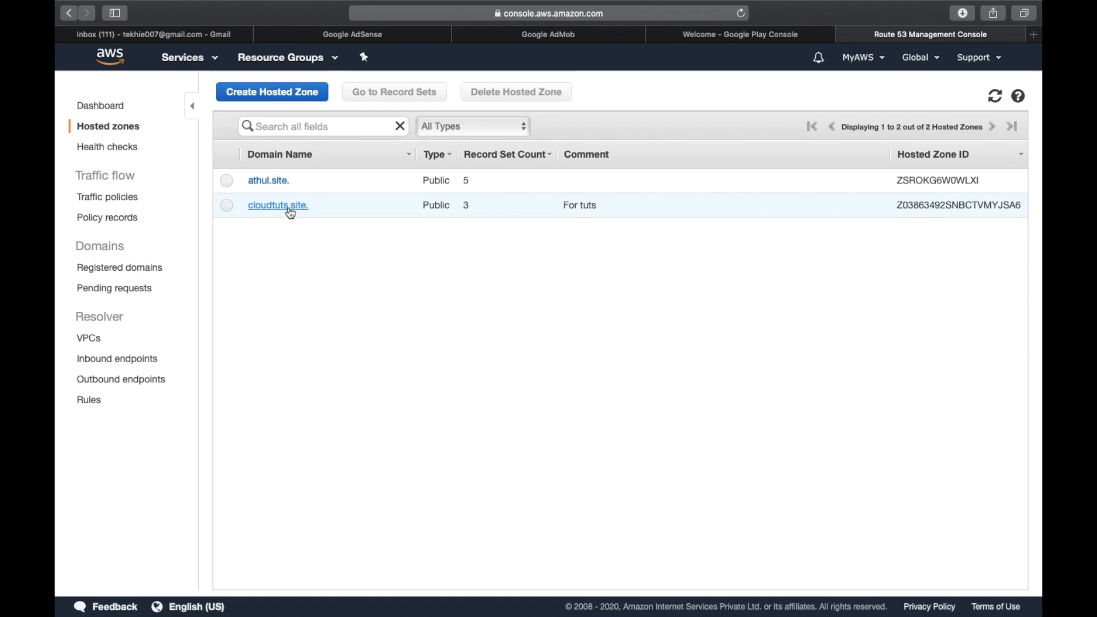
- Start a new record set in the cloudtuts.site hosted zone with the type A – IPv4 address and an empty name
left_click(290, 212)
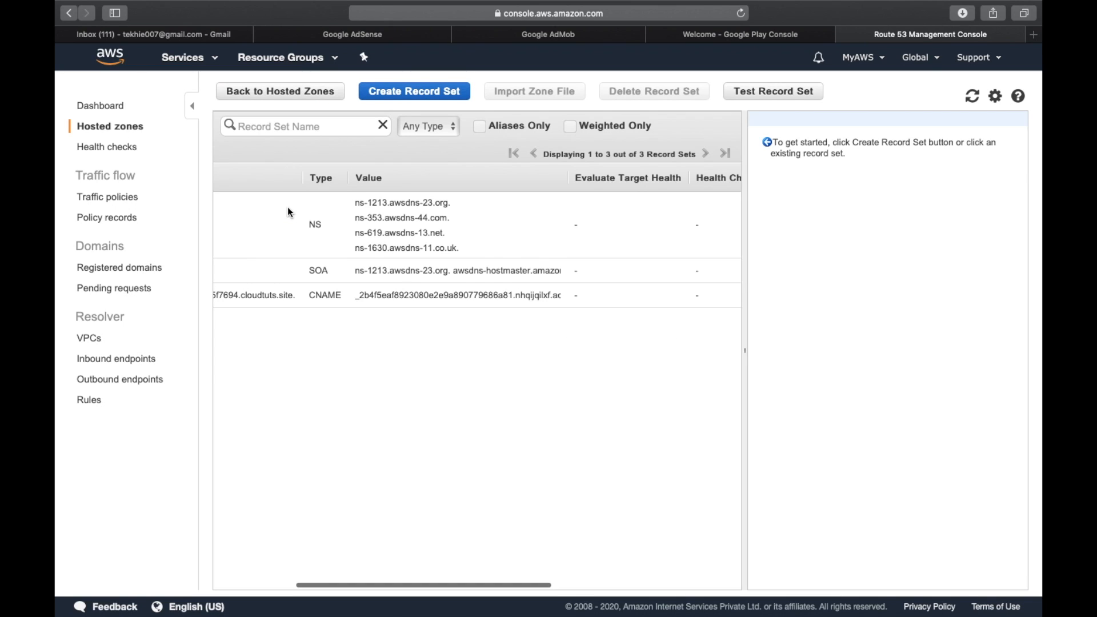
left_click(409, 92)
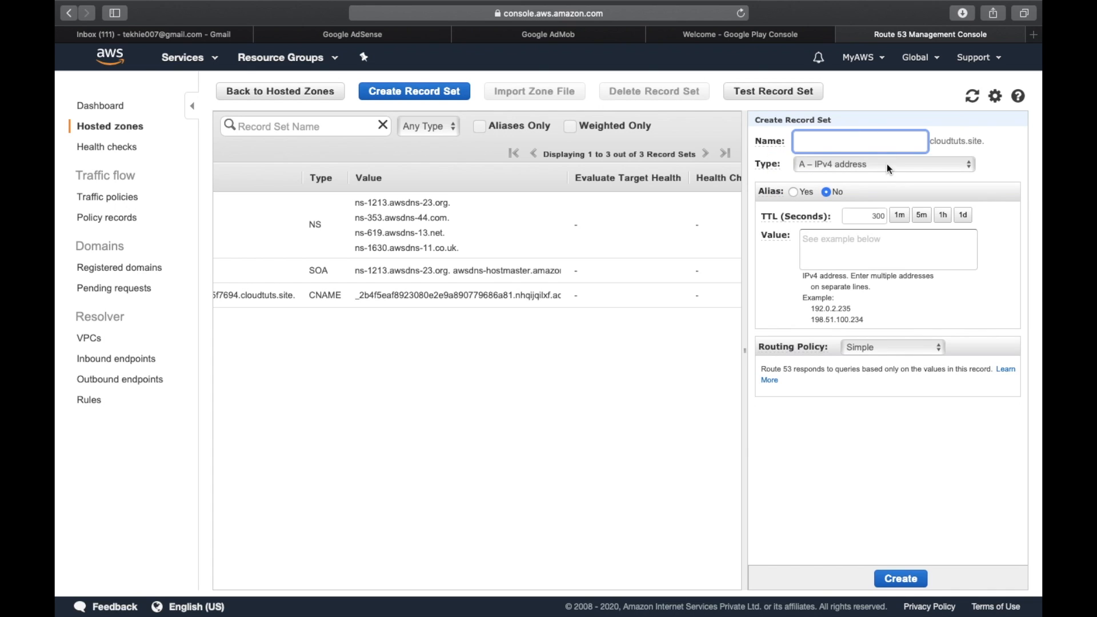
left_click(887, 165)
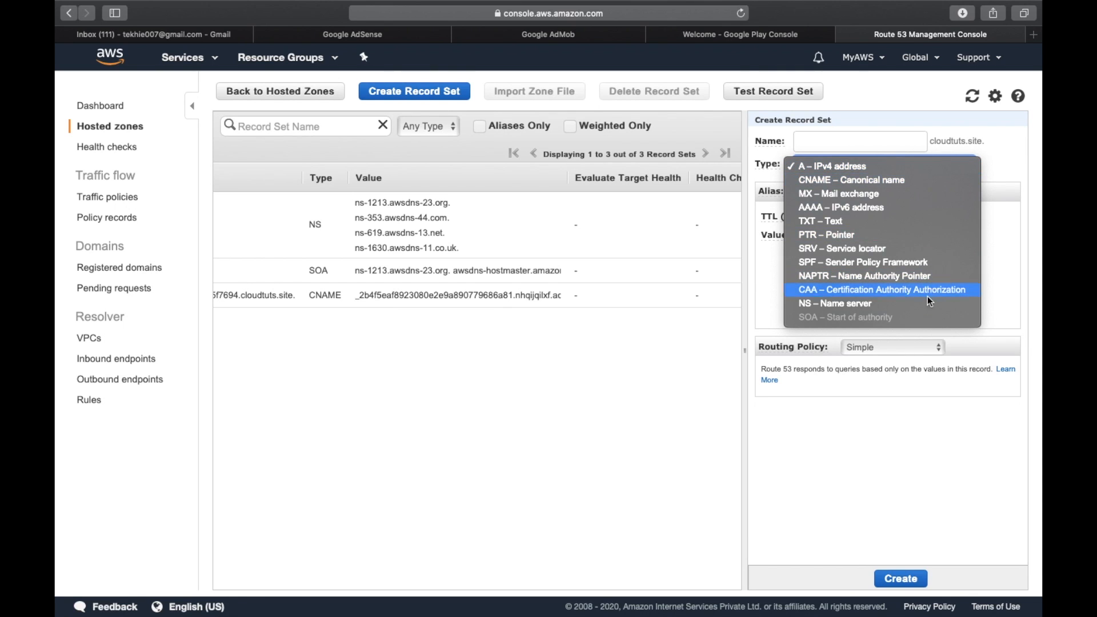
left_click(890, 169)
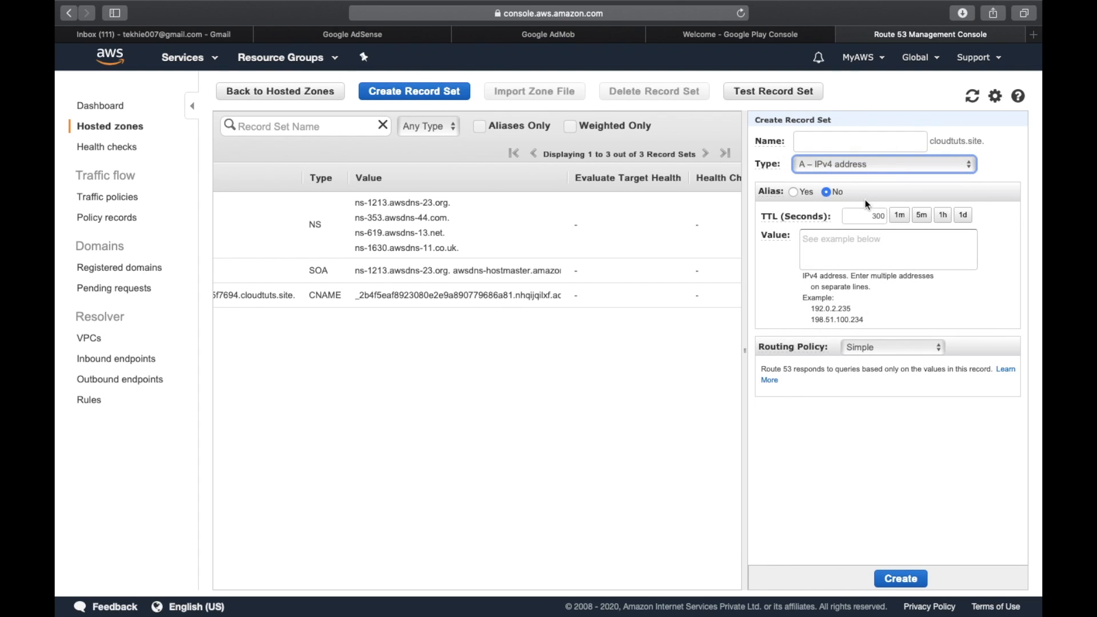
- Make the record an alias targeting the CloudFront distribution d16agcurk1kyy8.cloudfront.net and create it
left_click(793, 192)
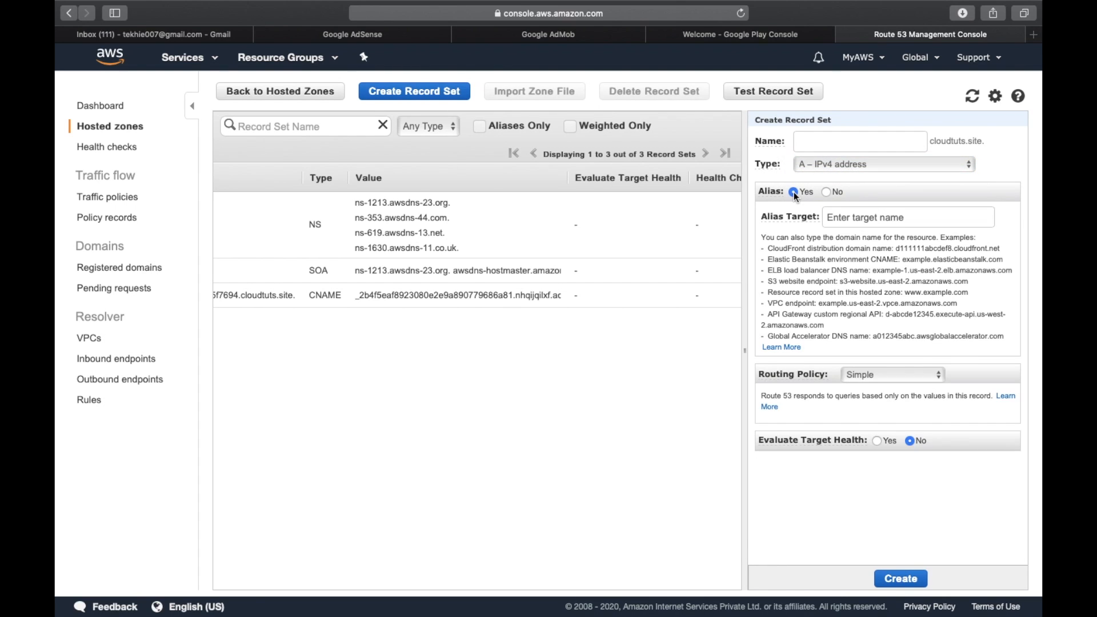
left_click(857, 215)
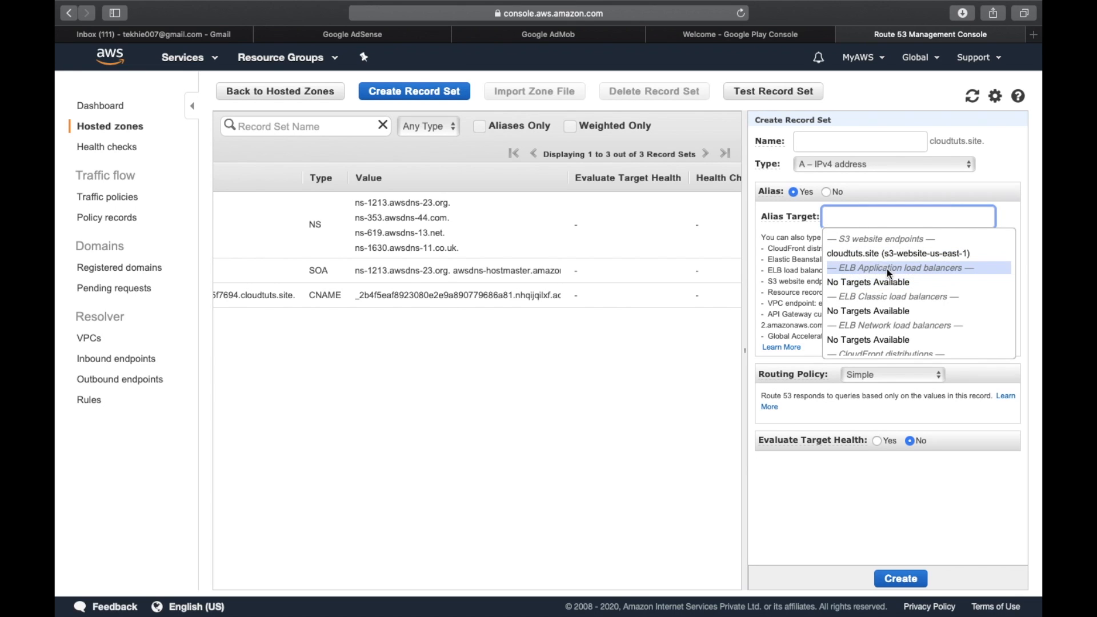
scroll(887, 291, "down", 3)
scroll(886, 291, "down", 2)
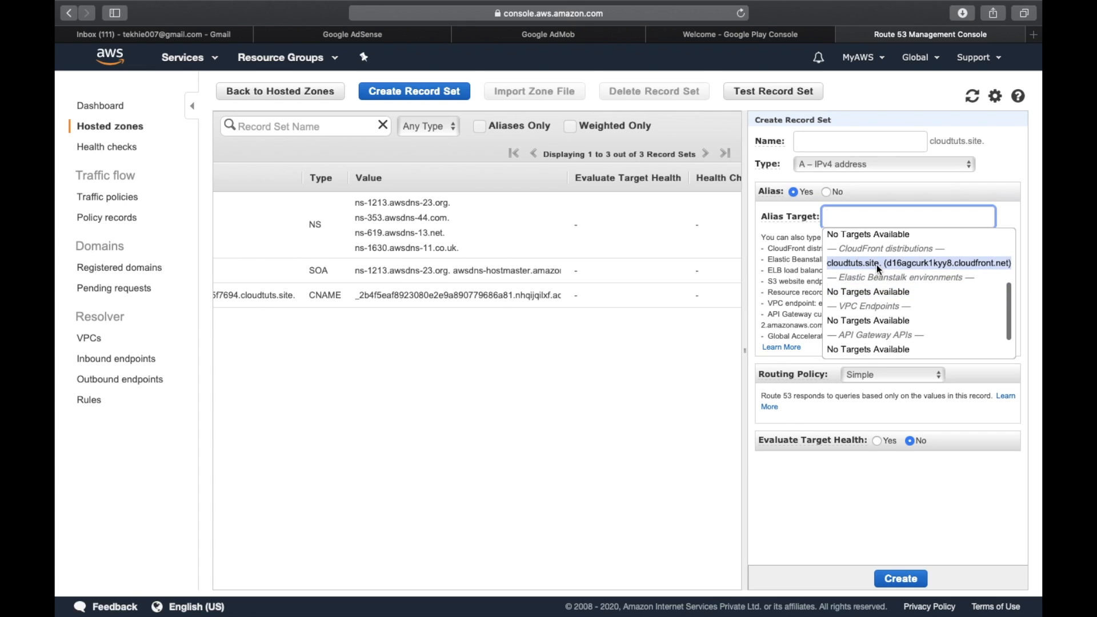
left_click(876, 264)
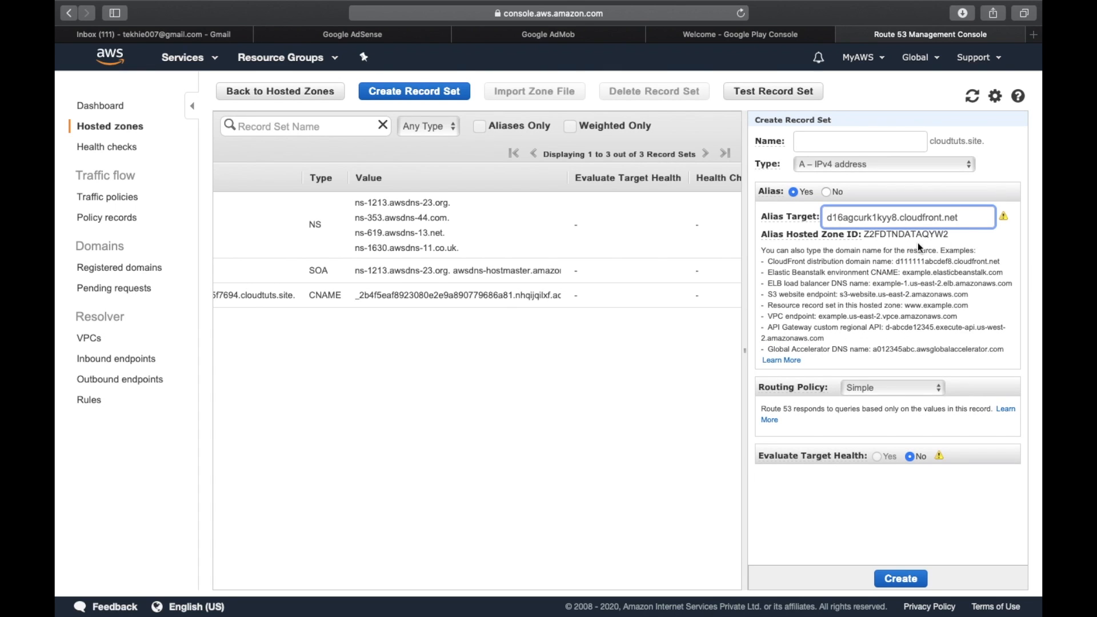
left_click(905, 578)
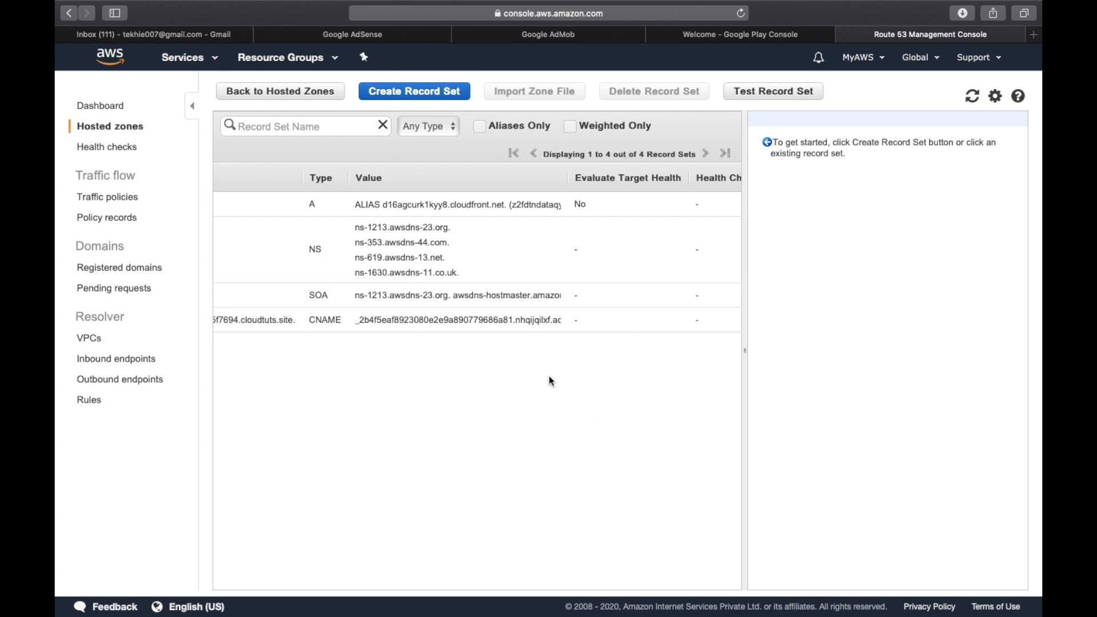
- Select the cloudtuts.site A record and test the response Route 53 returns for type A
scroll(549, 371, "left", 5)
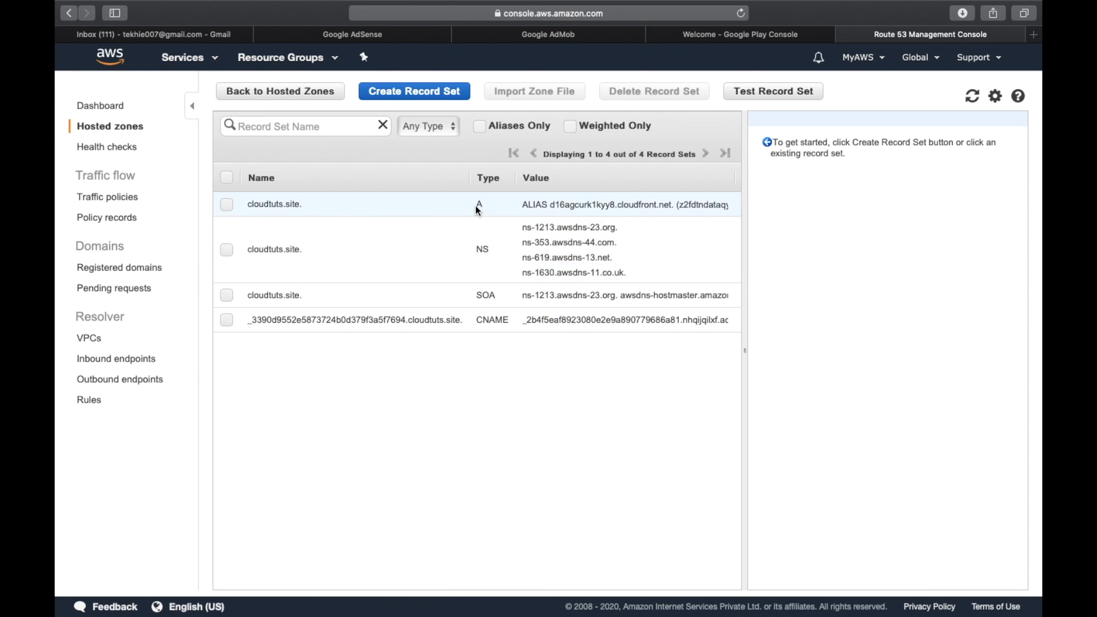
left_click(475, 206)
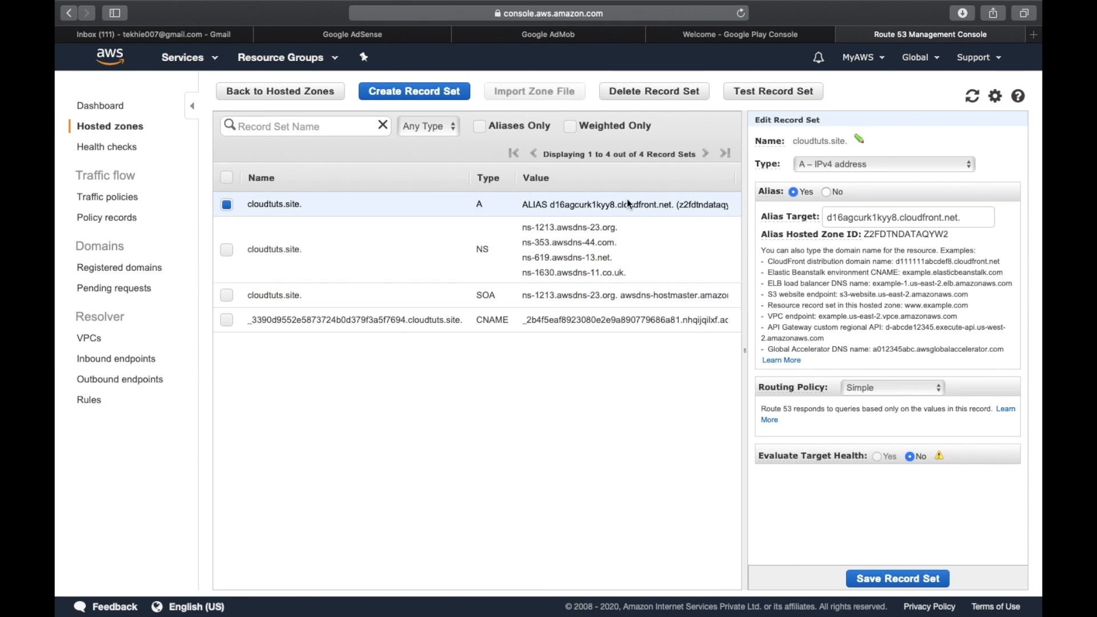
left_click(746, 90)
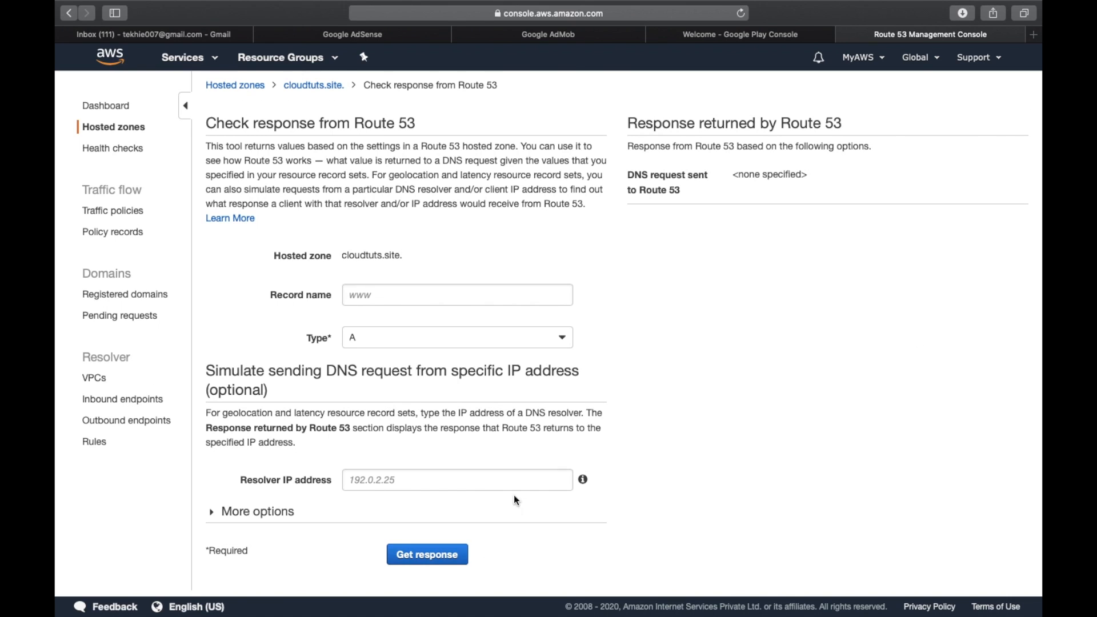
left_click(443, 564)
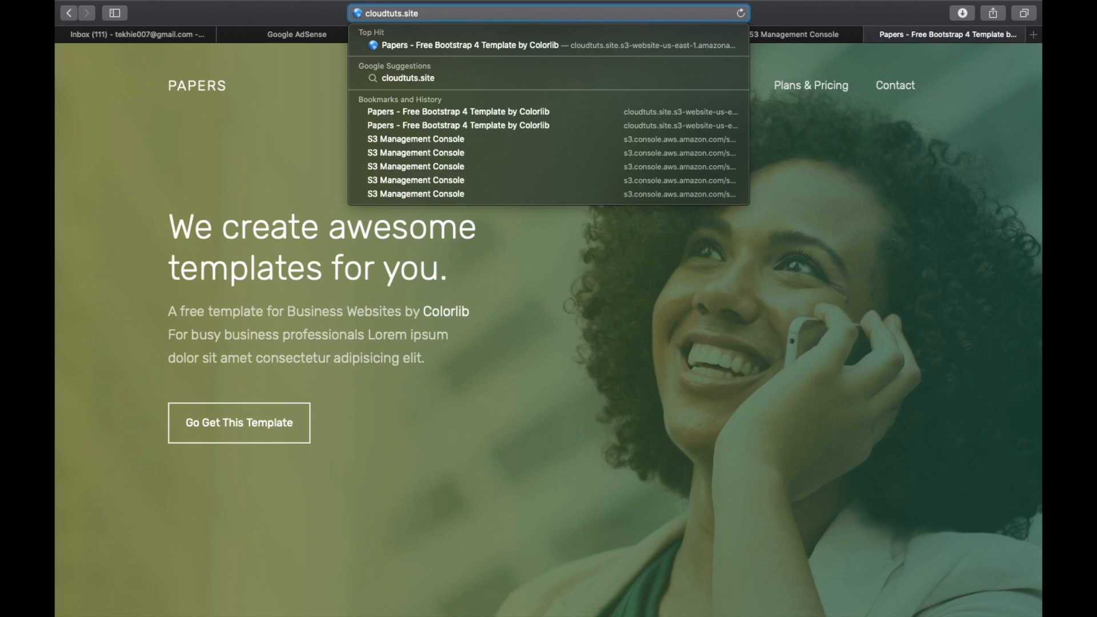
- Load cloudtuts.site in the browser tab showing the website and look through the page
left_click(310, 84)
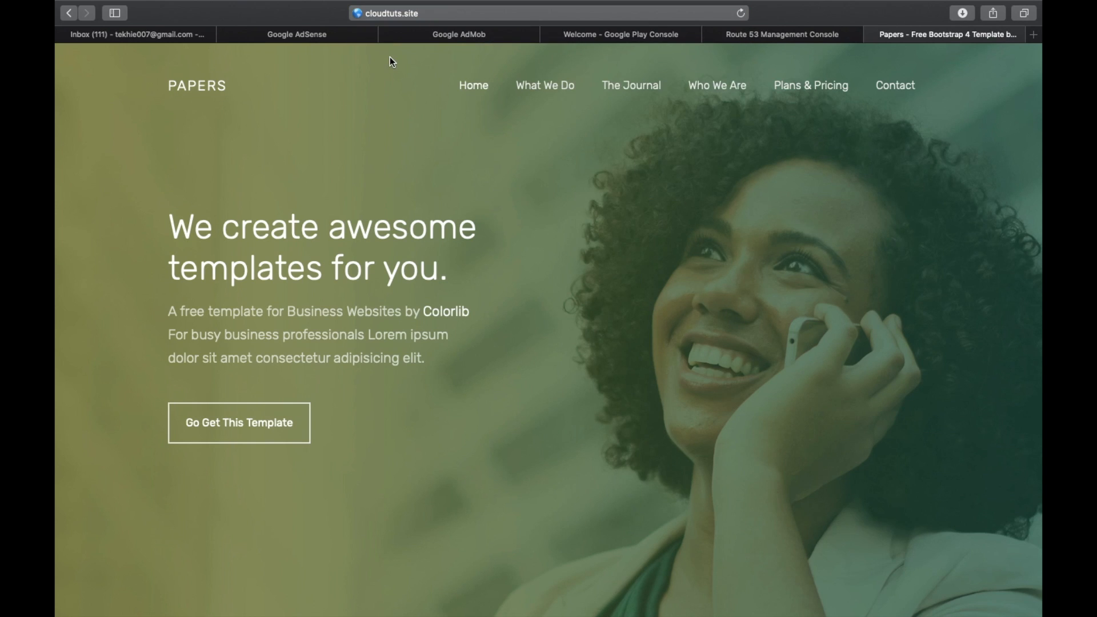
left_click(505, 12)
key("Return")
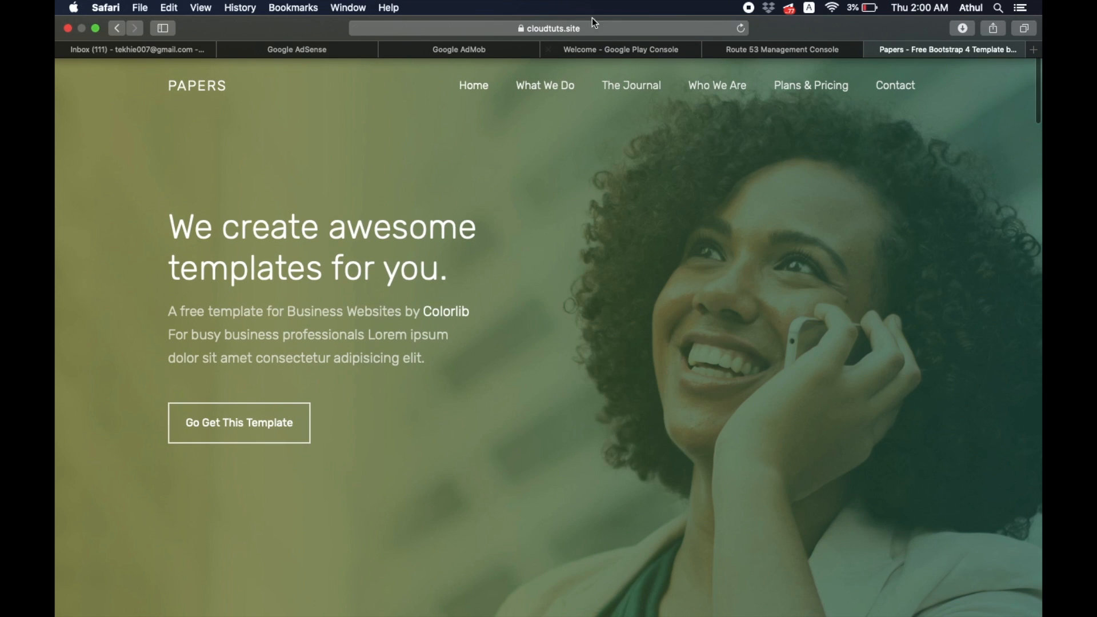
scroll(532, 117, "down", 20)
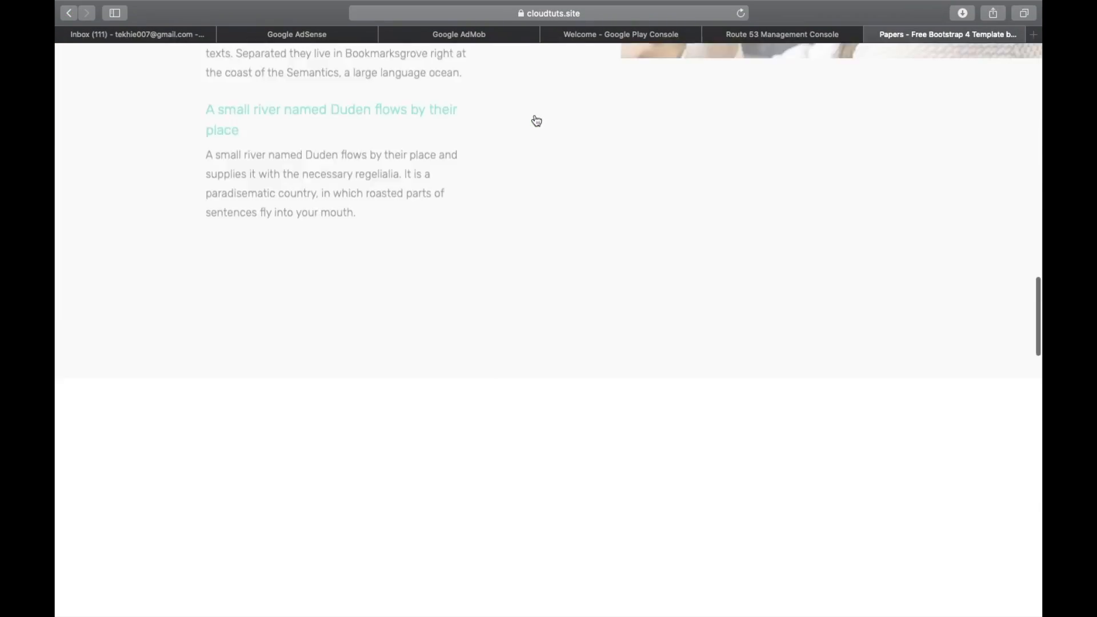
scroll(536, 120, "up", 20)
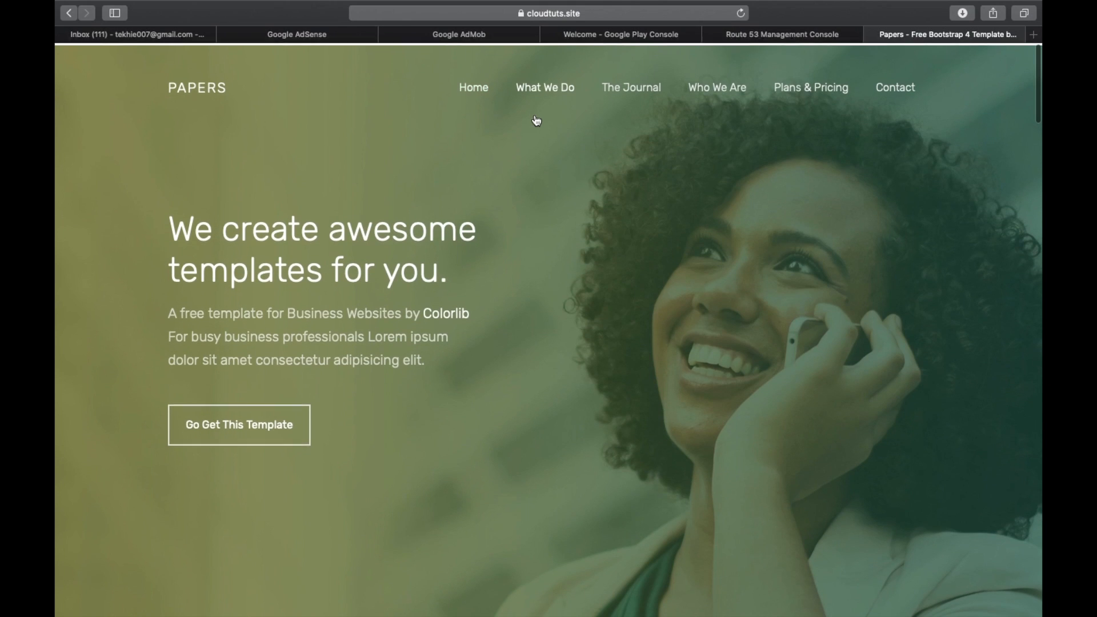
- Check the connection security information for cloudtuts.site and dismiss it
left_click(522, 14)
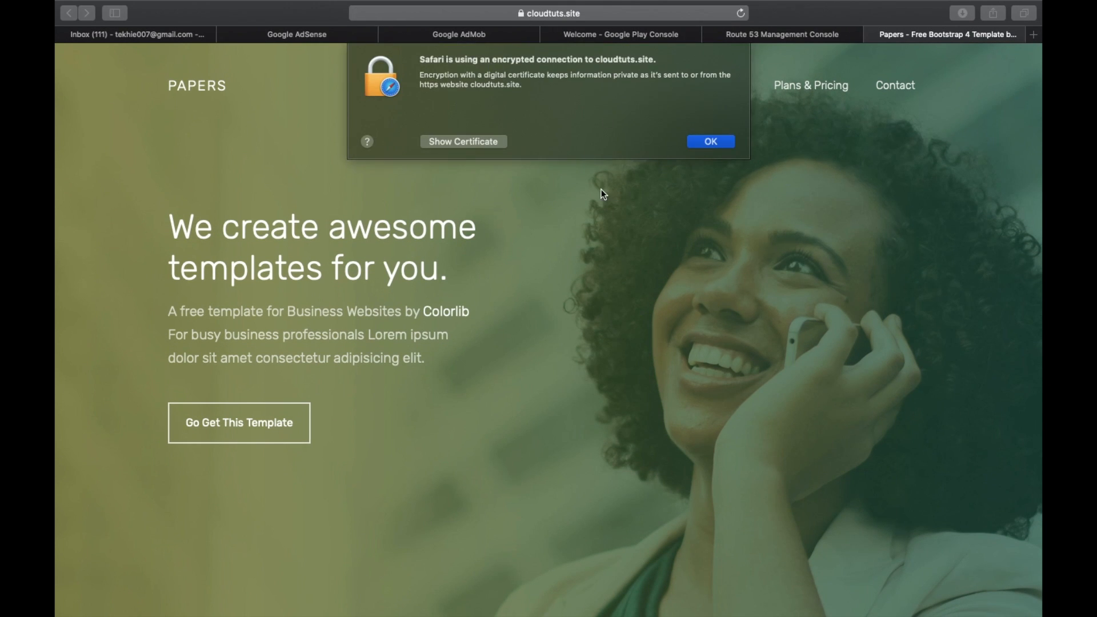
left_click(719, 143)
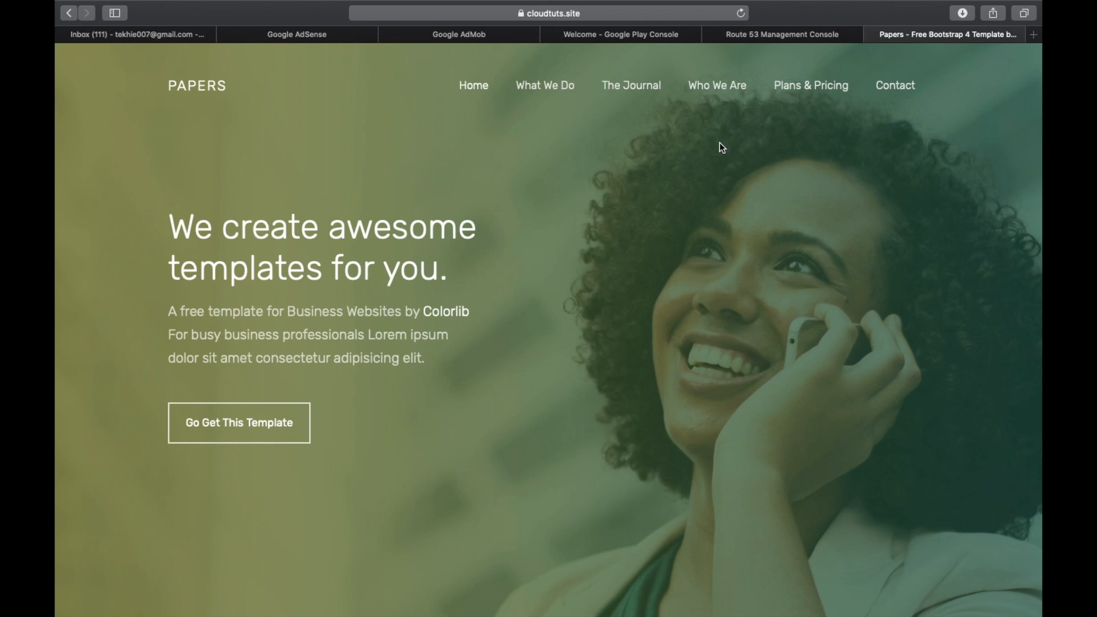
mouse_move(750, 8)
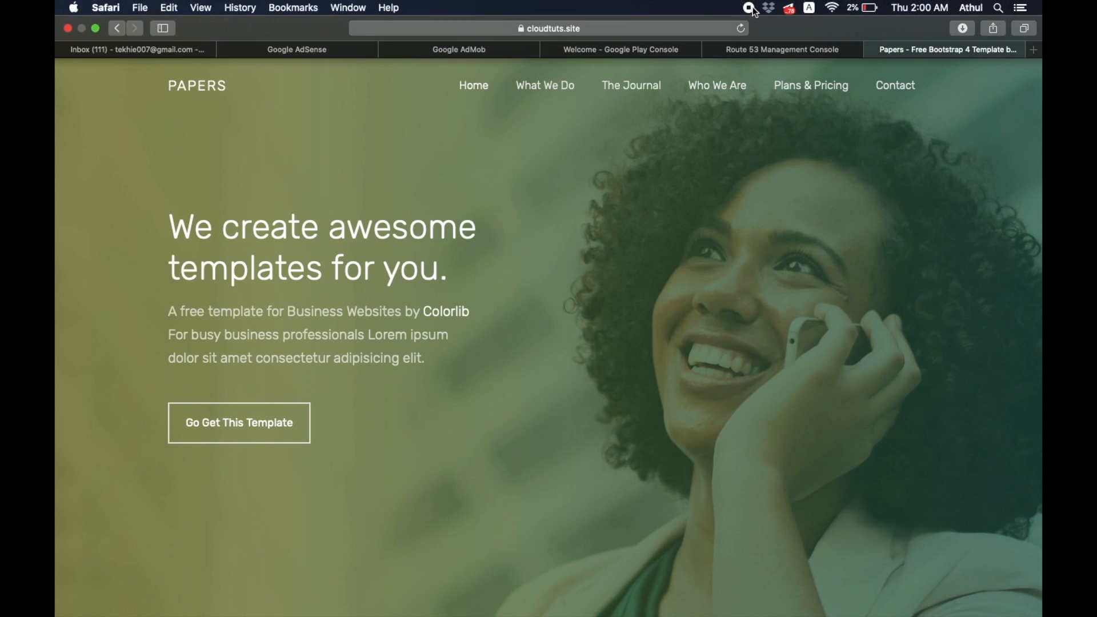